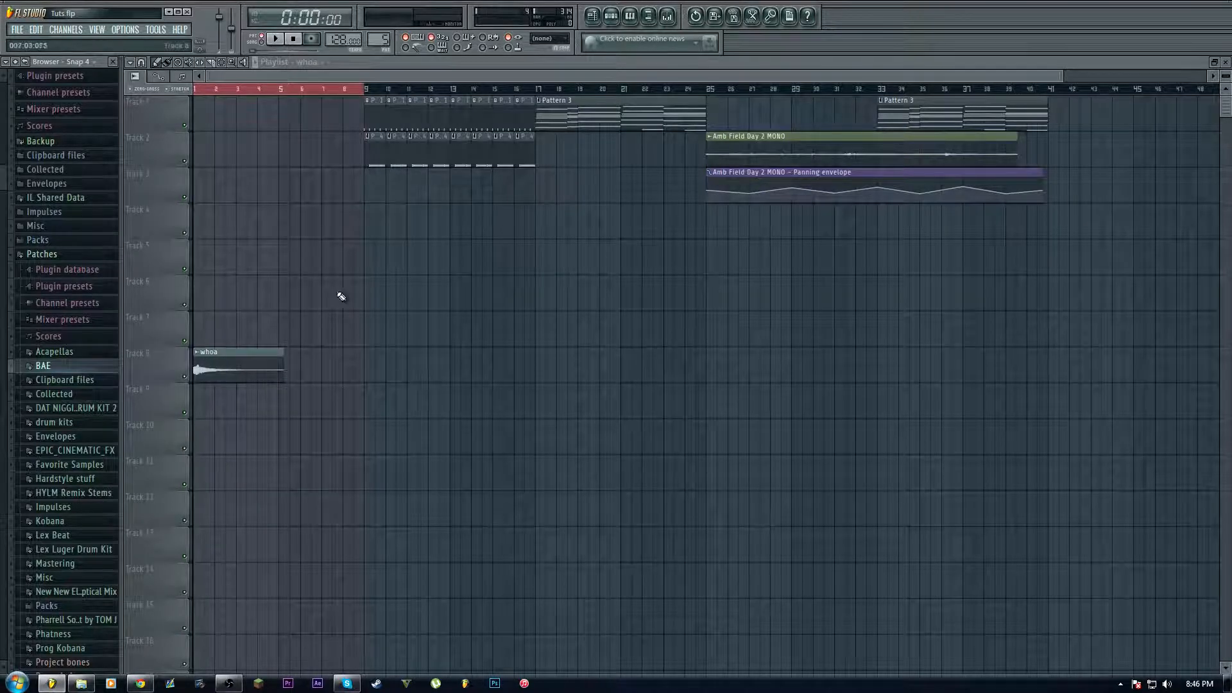
Step: Move the whoa audio clip from Track 8 up to Track 6, keeping its start at bar 1
{"action": "left_click", "coordinate": [421, 295]}
{"action": "right_click", "coordinate": [435, 288]}
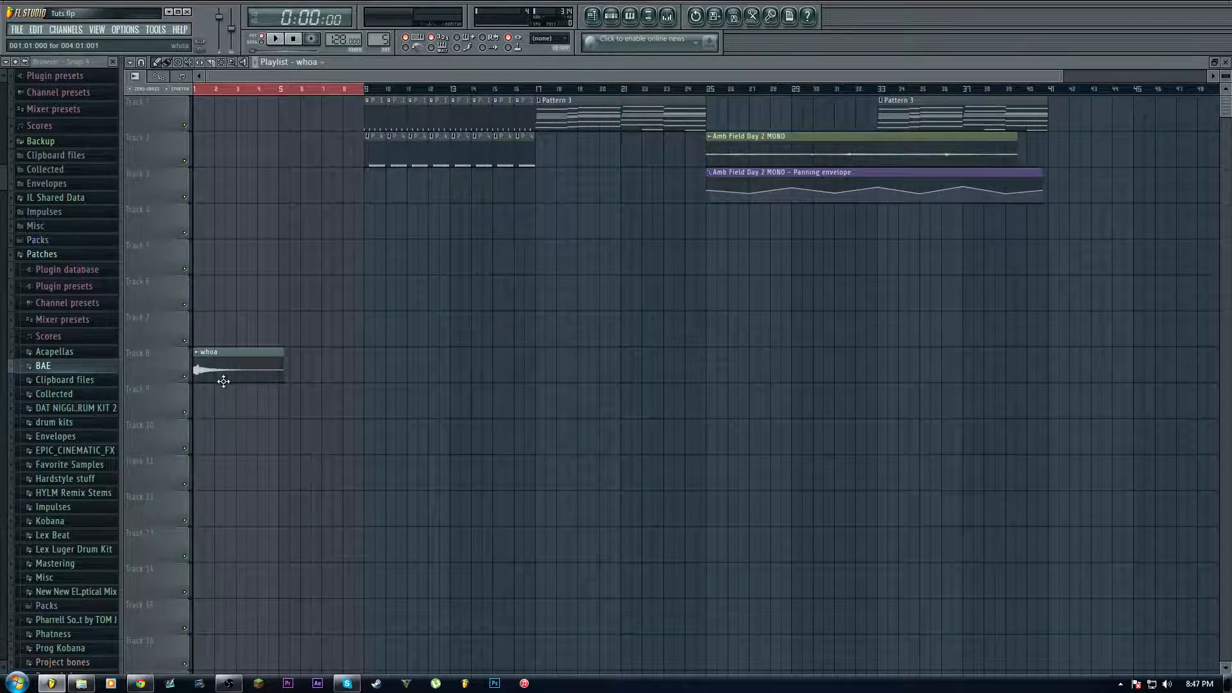
{"action": "mouse_move", "coordinate": [259, 364]}
{"action": "left_mouse_down"}
{"action": "mouse_move", "coordinate": [385, 350]}
{"action": "mouse_move", "coordinate": [241, 366]}
{"action": "mouse_move", "coordinate": [233, 280]}
{"action": "left_mouse_up"}
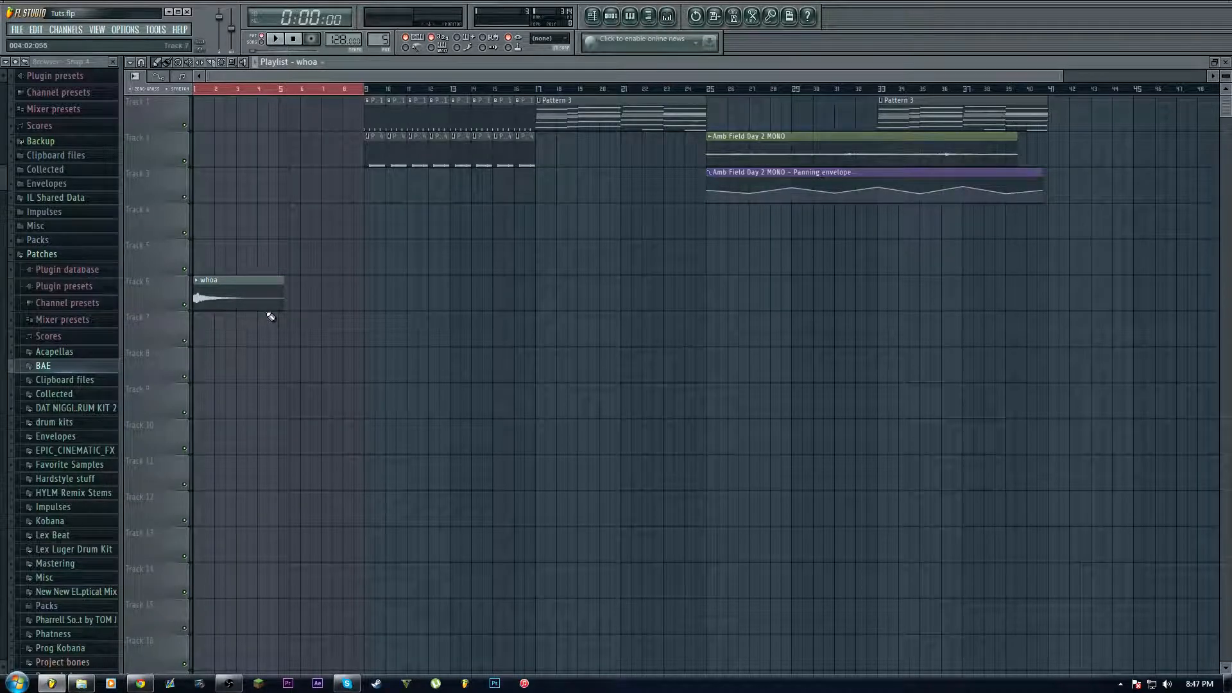
Step: Switch playback to song mode and preview the whoa clip from the start of the playlist
{"action": "left_click", "coordinate": [280, 39]}
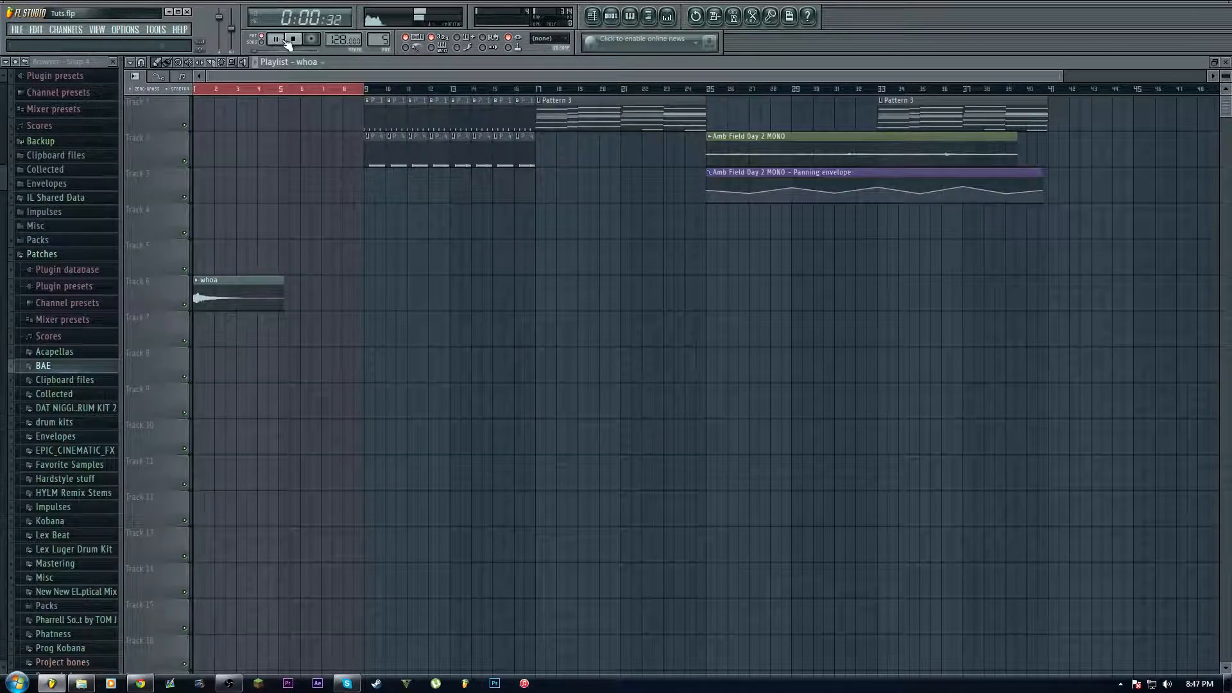
{"action": "left_click", "coordinate": [294, 39]}
{"action": "left_click", "coordinate": [261, 41]}
{"action": "left_click", "coordinate": [278, 39]}
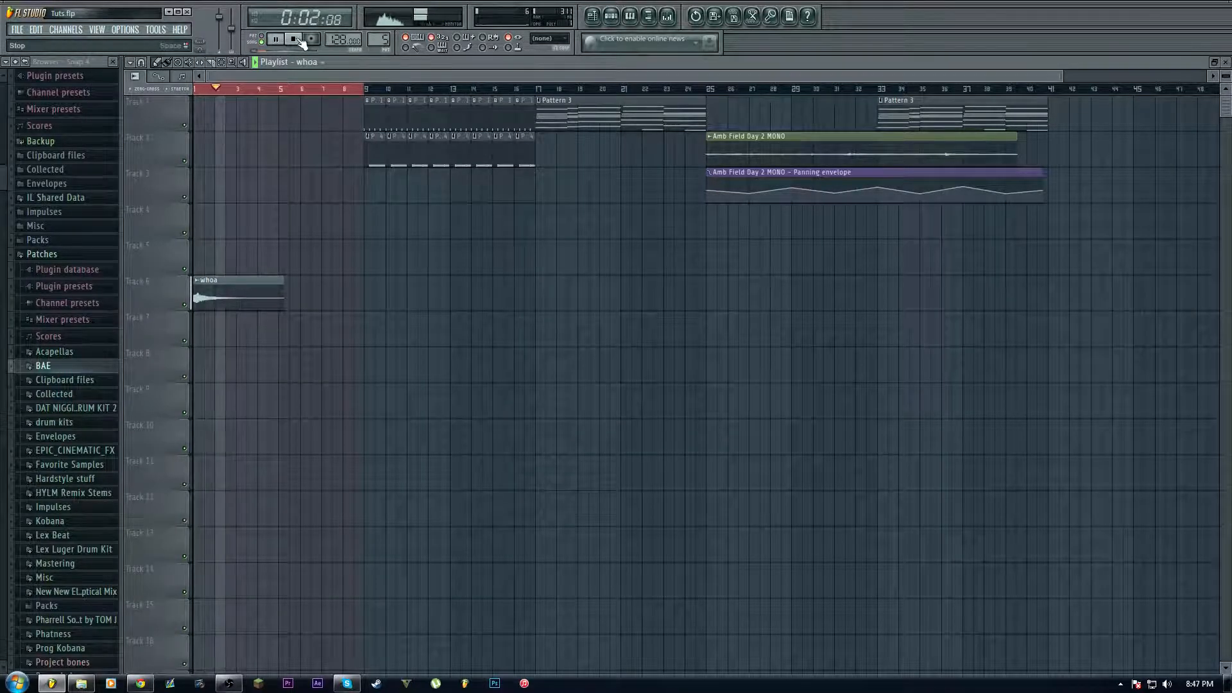
{"action": "left_click", "coordinate": [299, 40]}
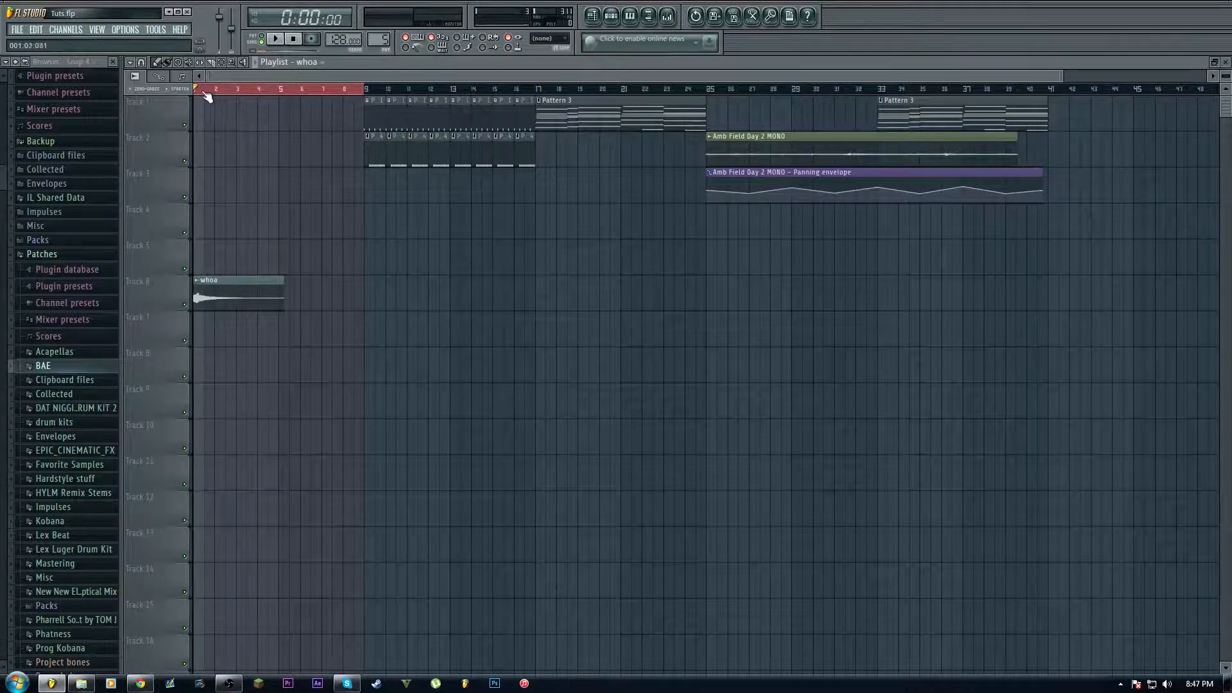
Step: Try to resize the whoa clip from its start and end edges, cycling the playlist focus through pattern, audio and automation clips
{"action": "scroll", "coordinate": [201, 91], "scroll_direction": "up", "scroll_amount": 5}
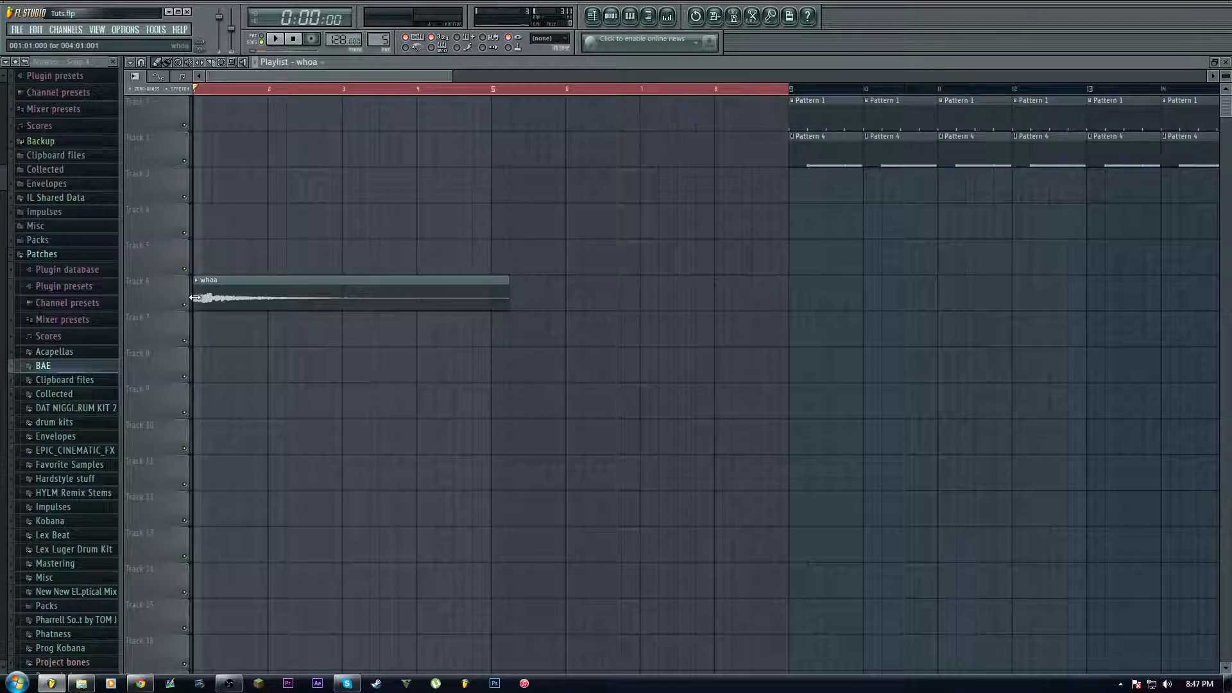
{"action": "mouse_move", "coordinate": [194, 297]}
{"action": "left_mouse_down"}
{"action": "mouse_move", "coordinate": [212, 298]}
{"action": "mouse_move", "coordinate": [184, 304]}
{"action": "left_mouse_up"}
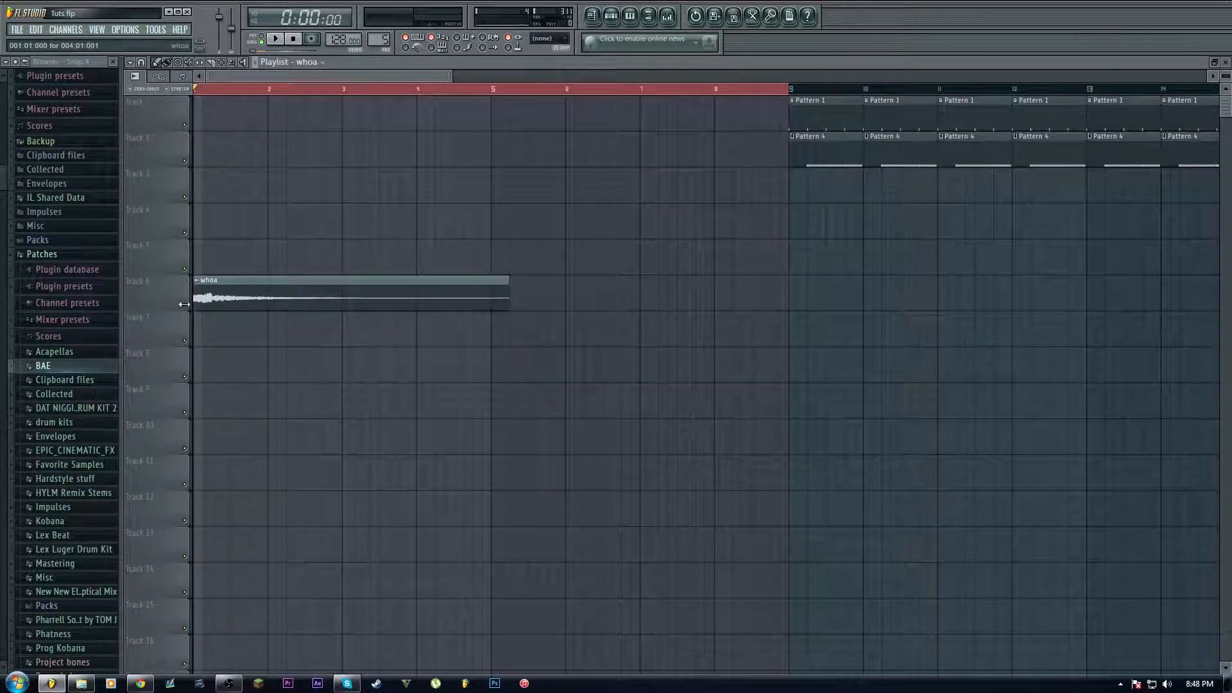
{"action": "left_click", "coordinate": [158, 77]}
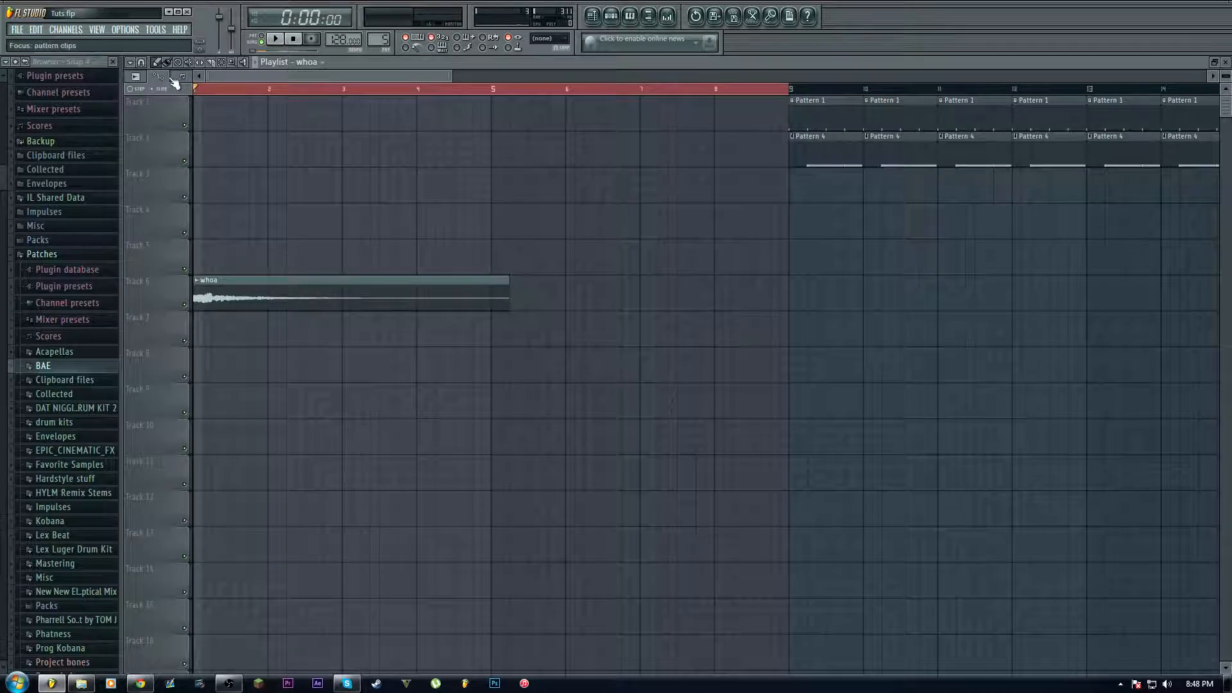
{"action": "left_click", "coordinate": [176, 79]}
{"action": "left_click", "coordinate": [165, 78]}
{"action": "left_click_drag", "start_coordinate": [196, 297], "coordinate": [18, 268]}
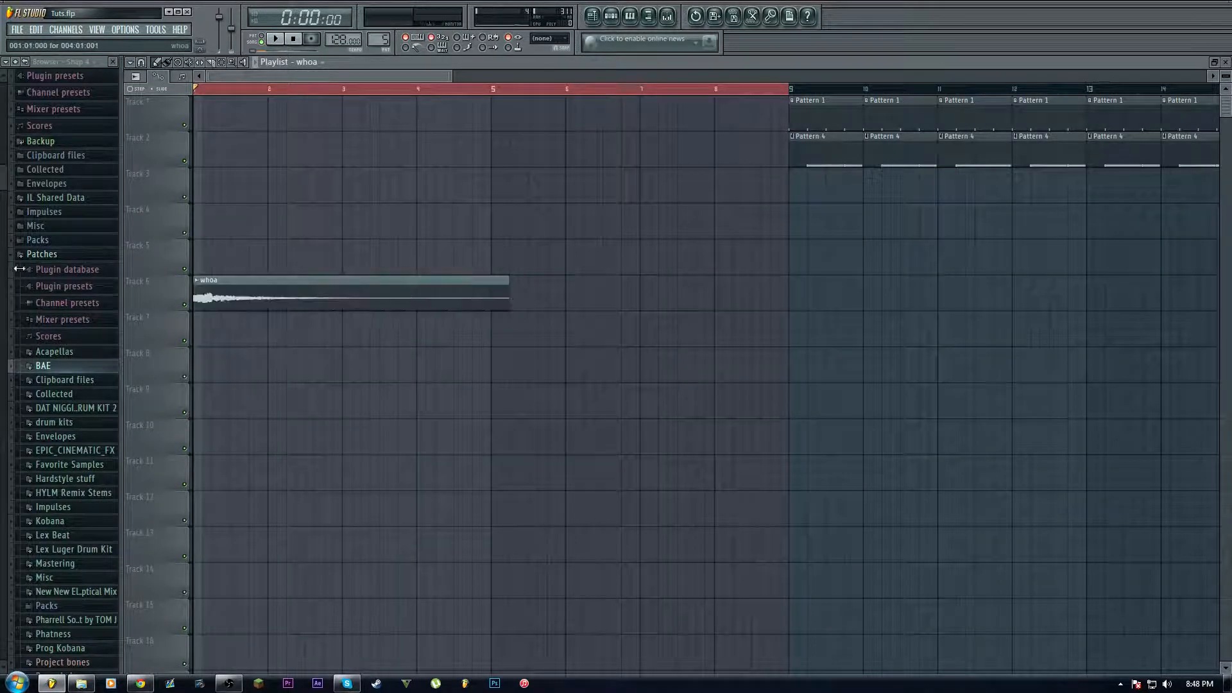
{"action": "left_click", "coordinate": [135, 77]}
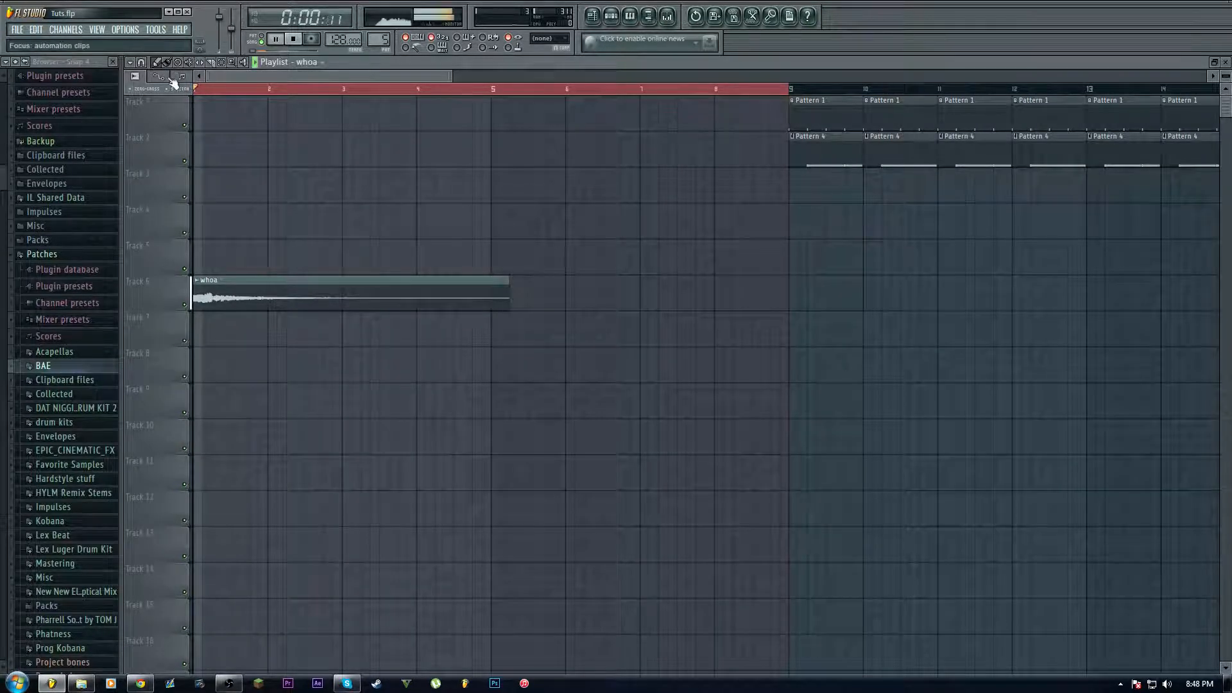
{"action": "left_click", "coordinate": [185, 77]}
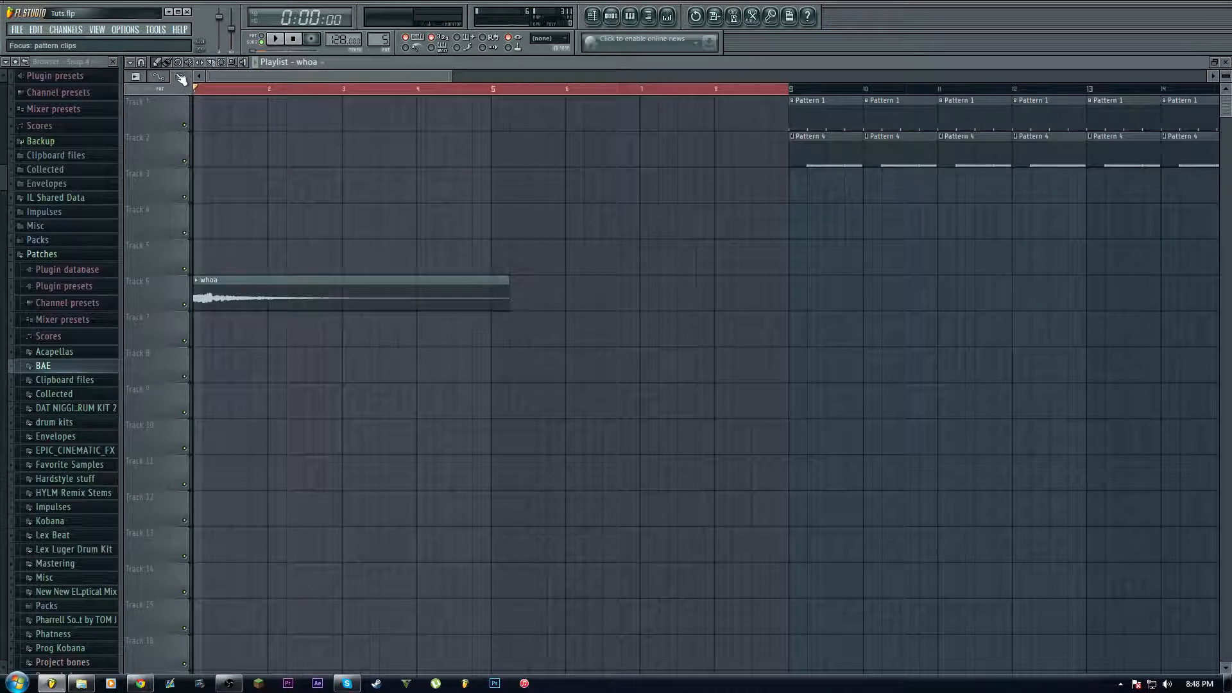
{"action": "left_click", "coordinate": [158, 77]}
{"action": "left_click", "coordinate": [135, 76]}
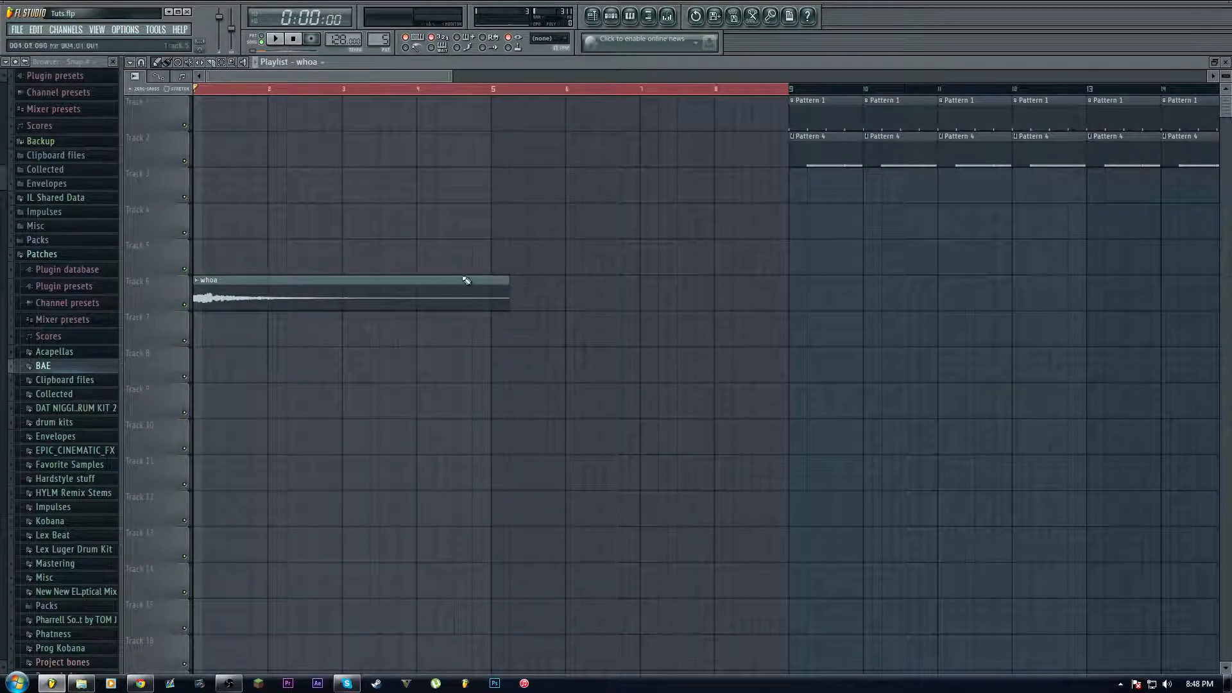
{"action": "mouse_move", "coordinate": [512, 304]}
{"action": "left_mouse_down"}
{"action": "mouse_move", "coordinate": [606, 299]}
{"action": "mouse_move", "coordinate": [535, 311]}
{"action": "left_mouse_up"}
{"action": "left_click_drag", "start_coordinate": [194, 304], "coordinate": [222, 303]}
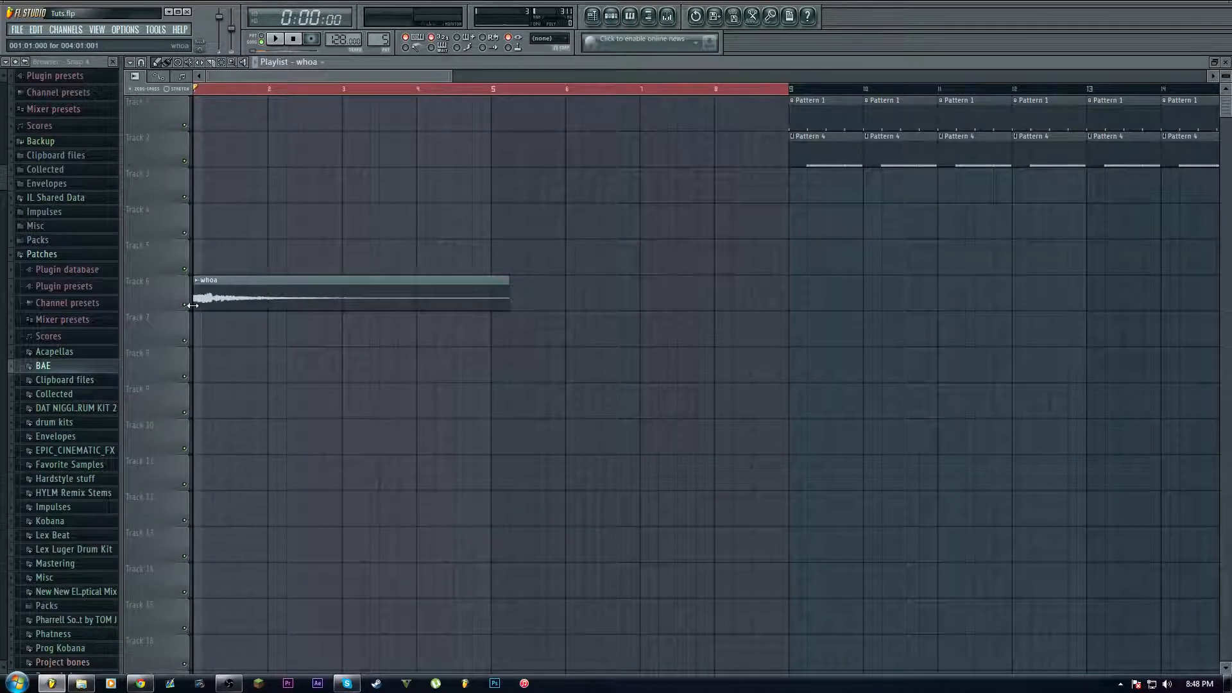
Step: Trim the beginning of the whoa clip, slide the clip back to bar 1 and preview it
{"action": "scroll", "coordinate": [201, 88], "scroll_direction": "up", "scroll_amount": 3}
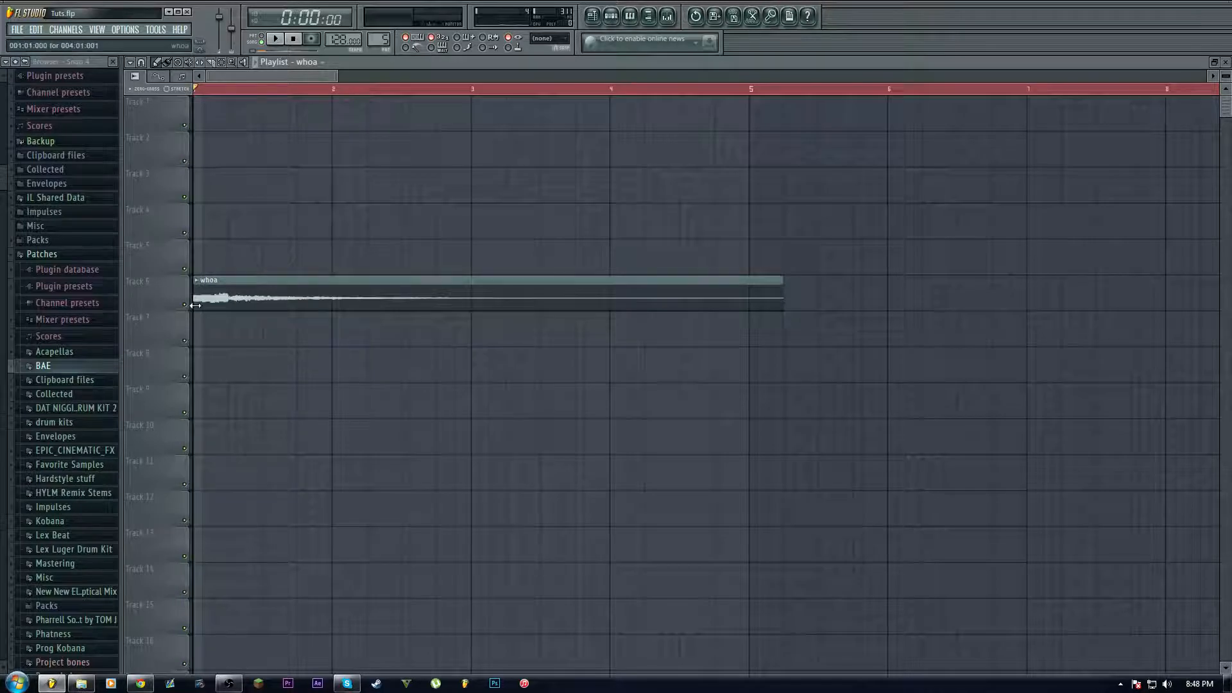
{"action": "left_click_drag", "start_coordinate": [192, 306], "coordinate": [236, 306]}
{"action": "key", "text": "space"}
{"action": "left_click_drag", "start_coordinate": [319, 304], "coordinate": [277, 299]}
{"action": "key", "text": "space"}
{"action": "key", "text": "space"}
{"action": "key", "text": "space"}
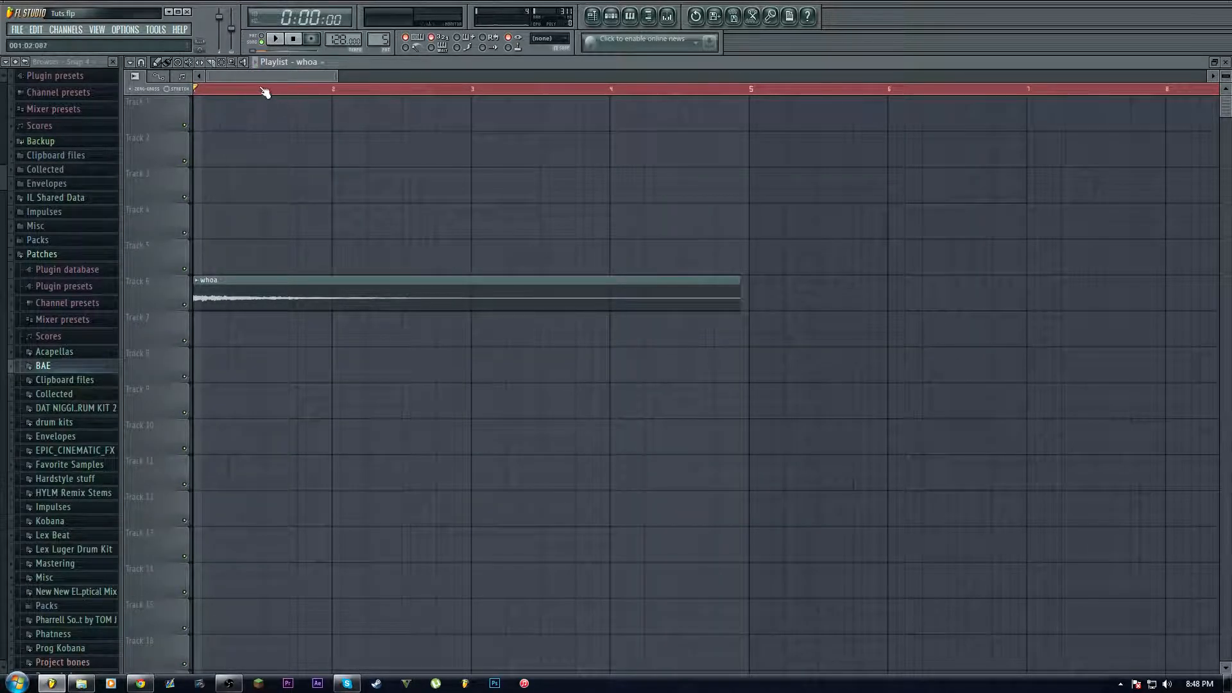
Step: Reverse the whoa sample in its channel settings
{"action": "scroll", "coordinate": [266, 92], "scroll_direction": "down", "scroll_amount": 3}
{"action": "scroll", "coordinate": [266, 91], "scroll_direction": "down", "scroll_amount": 3}
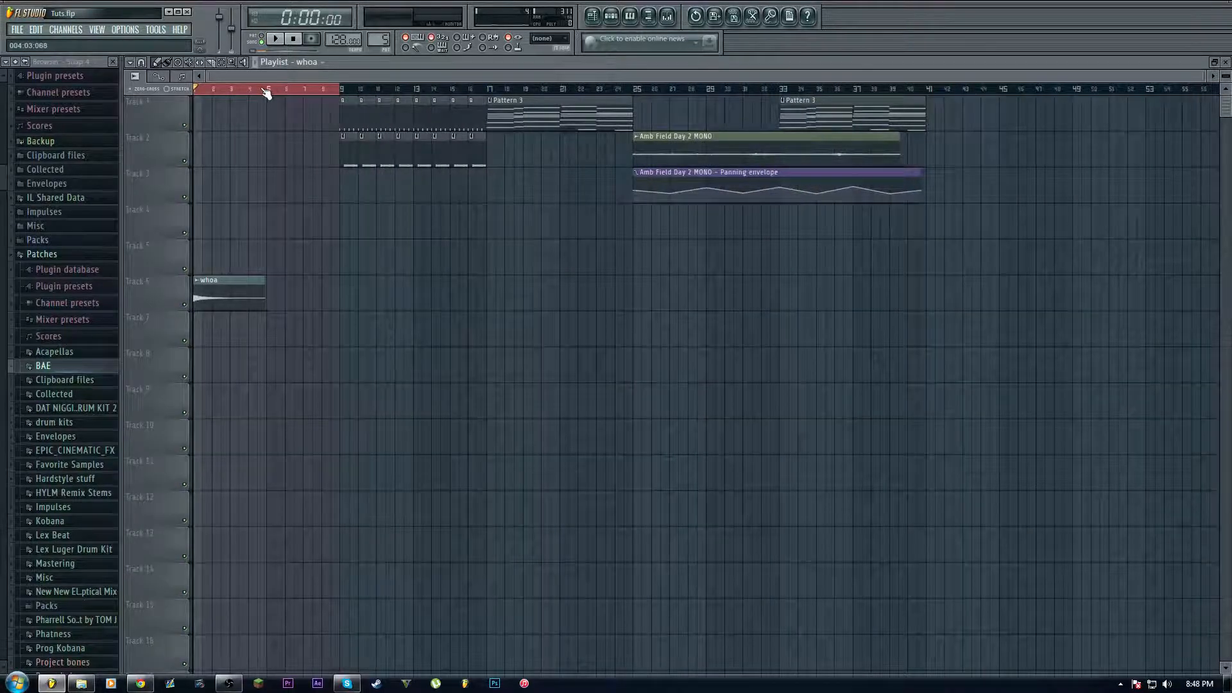
{"action": "left_click", "coordinate": [618, 22]}
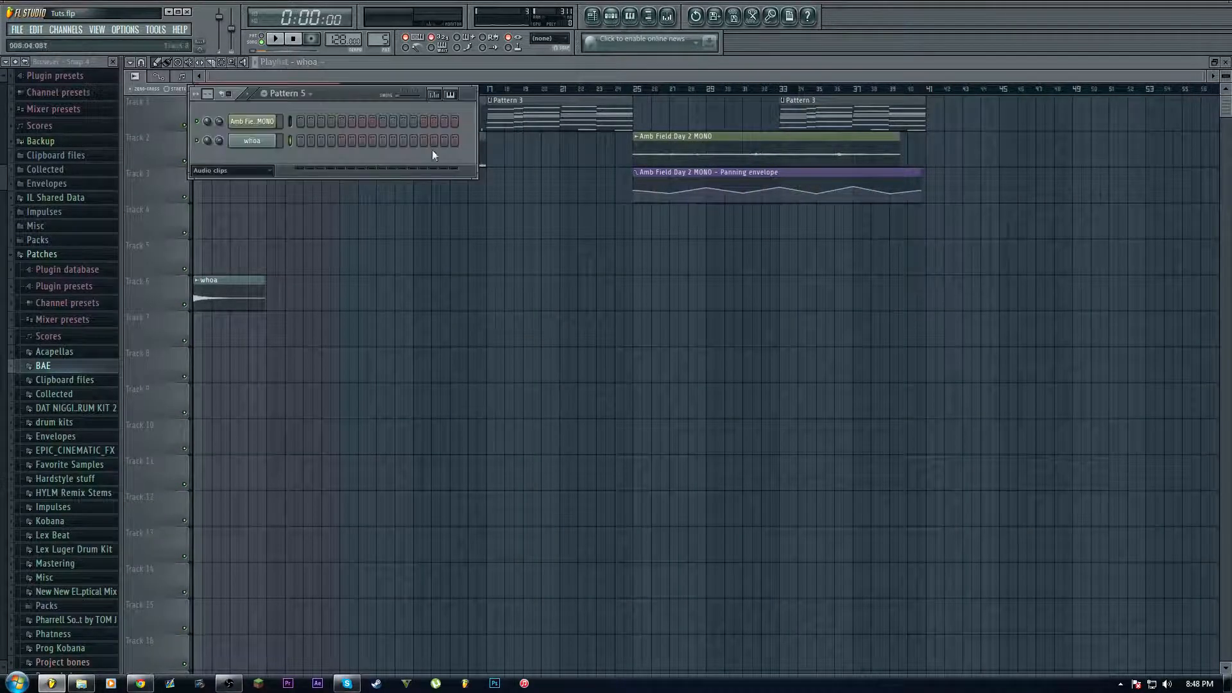
{"action": "left_click", "coordinate": [252, 141]}
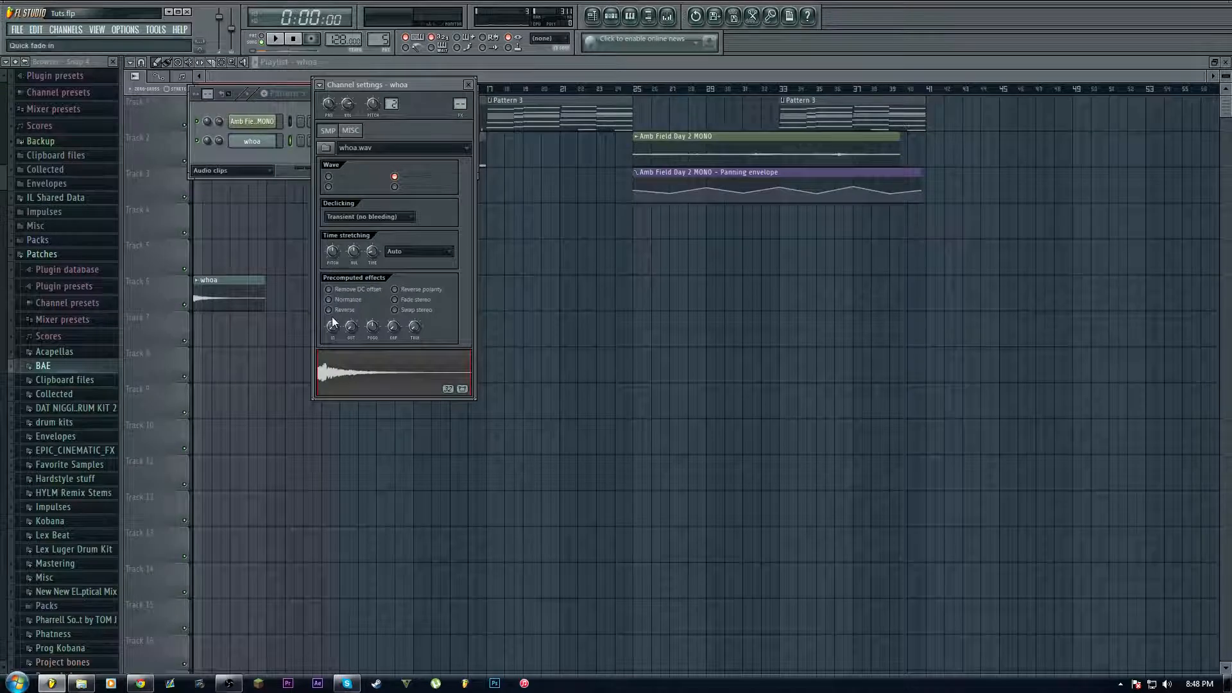
{"action": "left_click", "coordinate": [332, 311]}
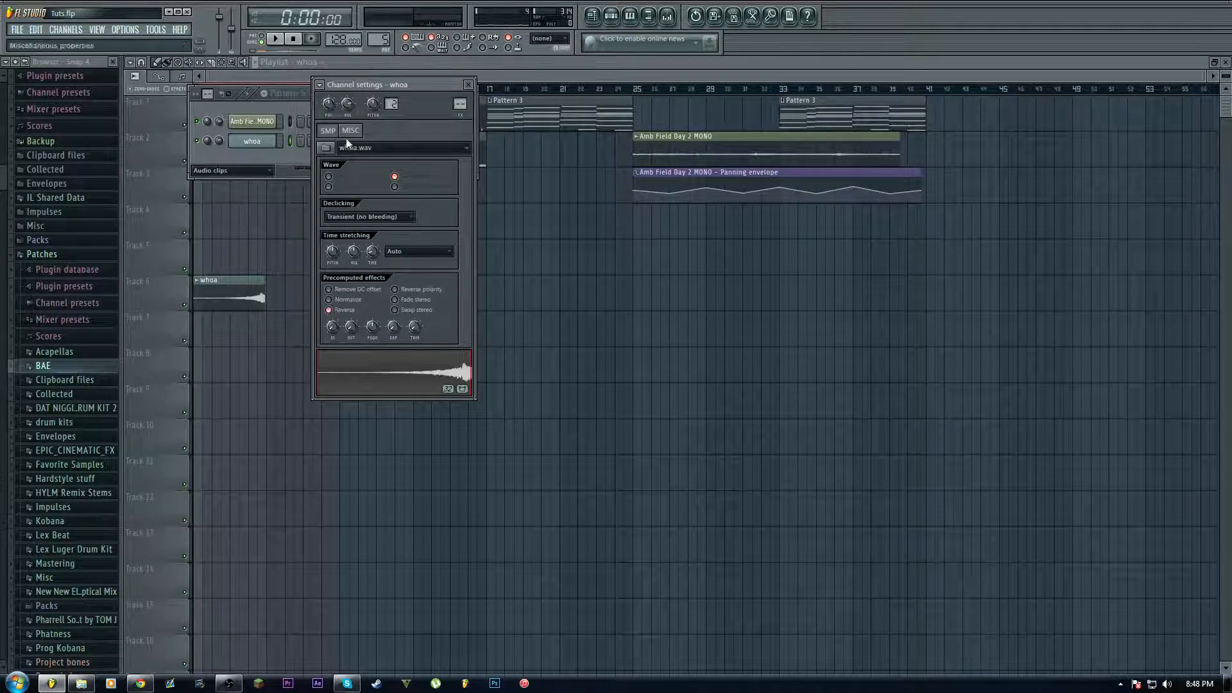
{"action": "left_click", "coordinate": [265, 77]}
Step: Trim the end of the reversed whoa clip slightly and play it back from bar 1
{"action": "scroll", "coordinate": [260, 79], "scroll_direction": "up", "scroll_amount": 5}
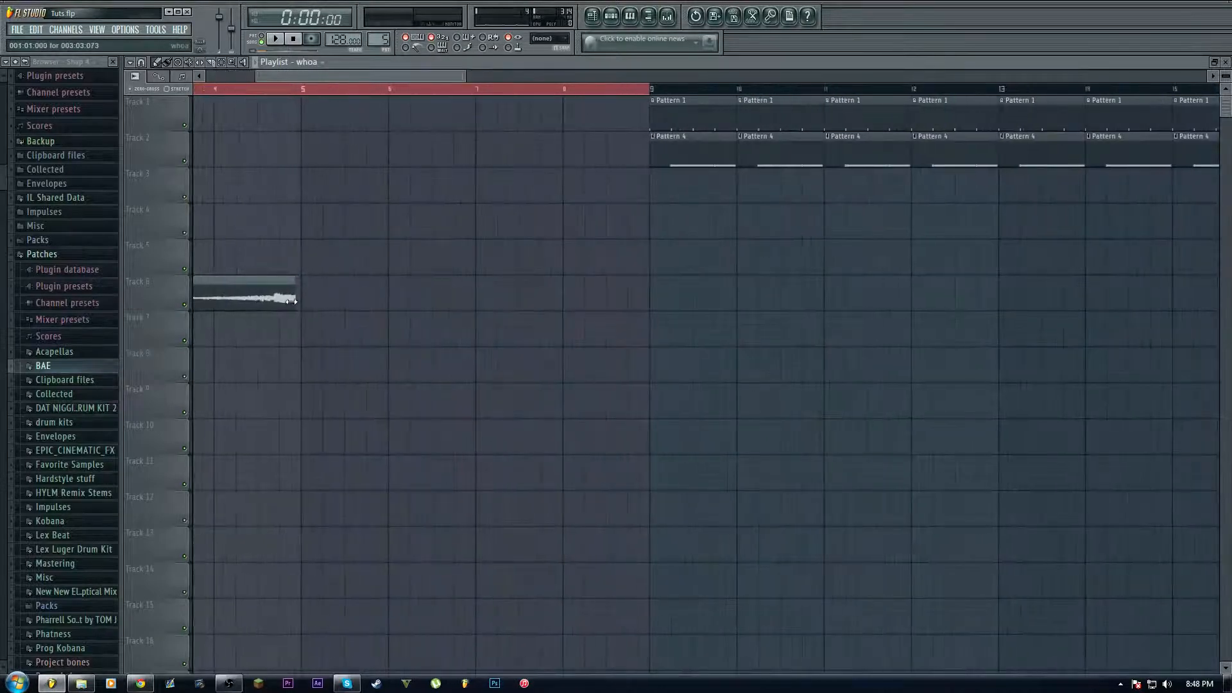
{"action": "left_click_drag", "start_coordinate": [291, 301], "coordinate": [272, 319]}
{"action": "scroll", "coordinate": [282, 95], "scroll_direction": "down", "scroll_amount": 1}
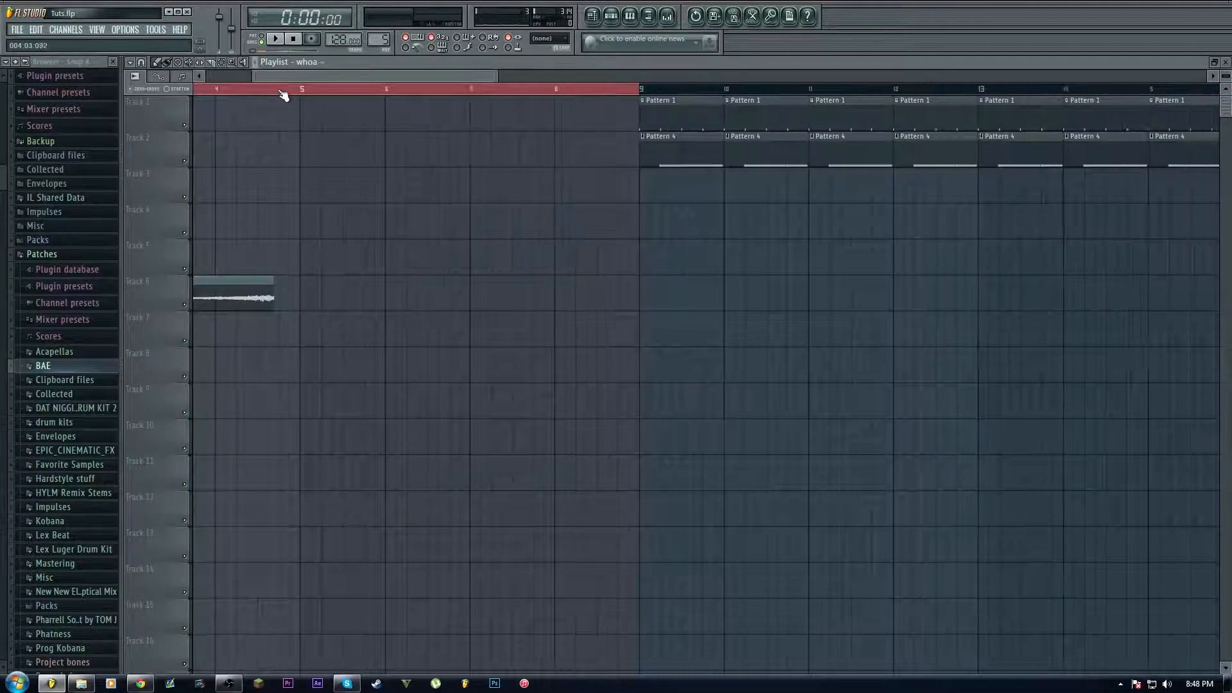
{"action": "scroll", "coordinate": [283, 95], "scroll_direction": "down", "scroll_amount": 2}
{"action": "left_click", "coordinate": [276, 40]}
{"action": "left_click_drag", "start_coordinate": [290, 77], "coordinate": [213, 88]}
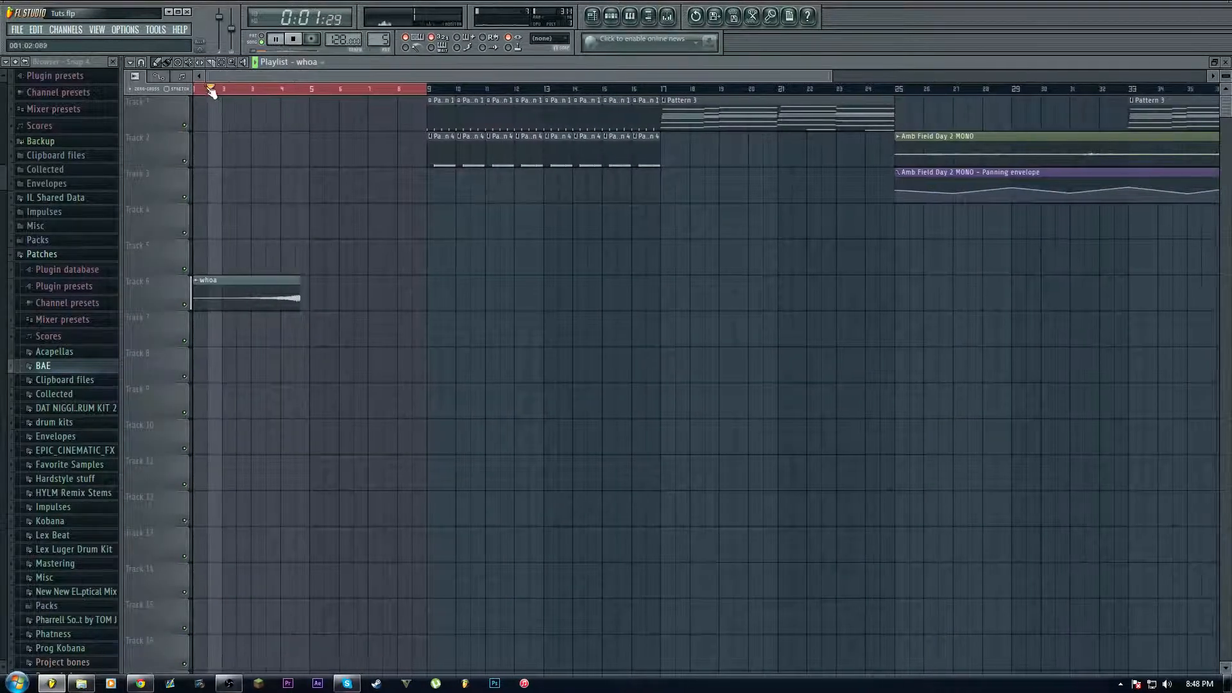
Step: Normalize the whoa sample, add a quick fade-in and preview the result
{"action": "left_click", "coordinate": [612, 19]}
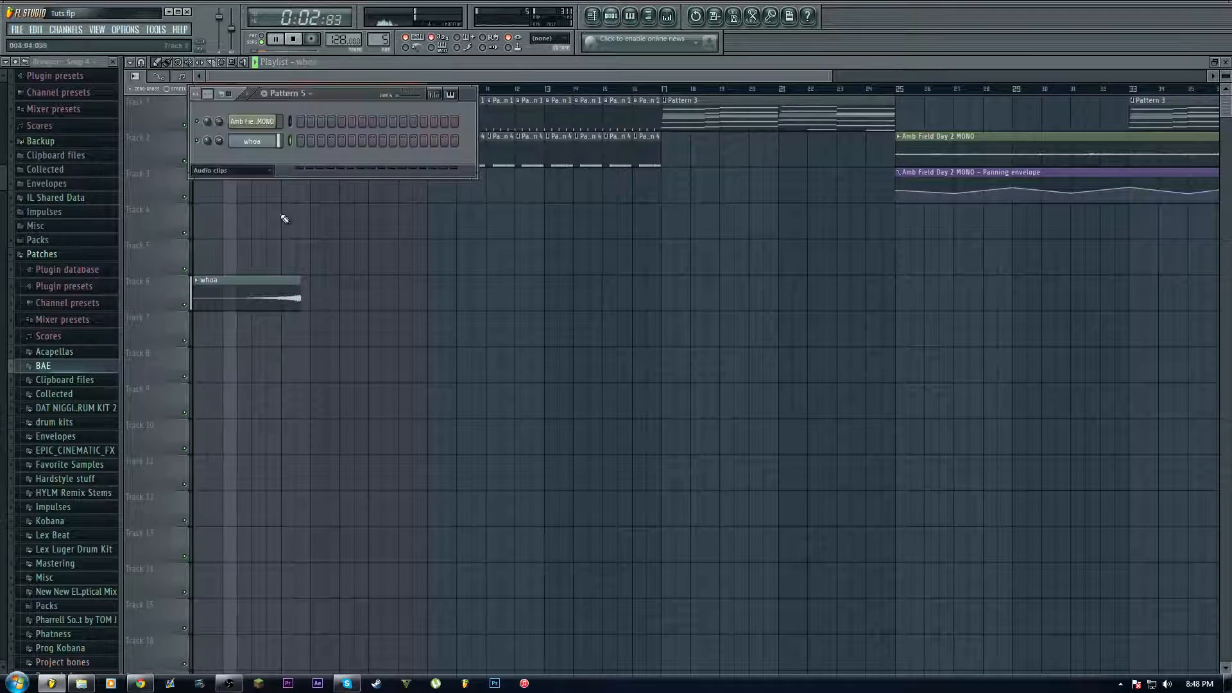
{"action": "left_click", "coordinate": [257, 142]}
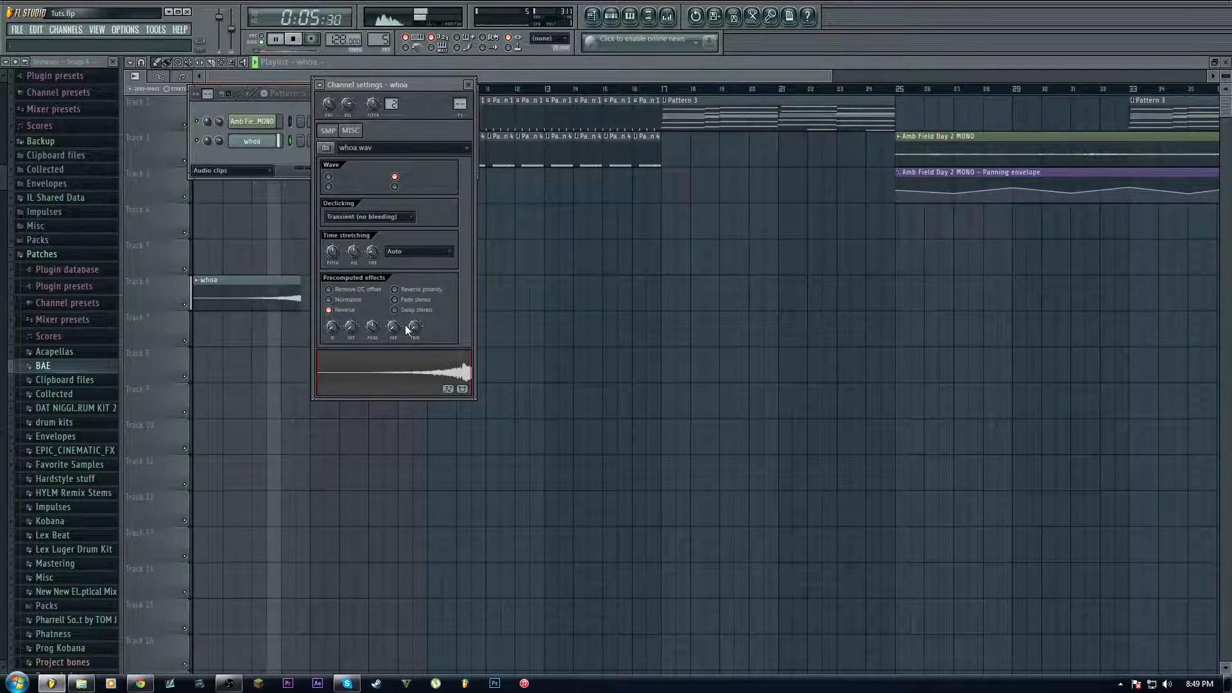
{"action": "key", "text": "space"}
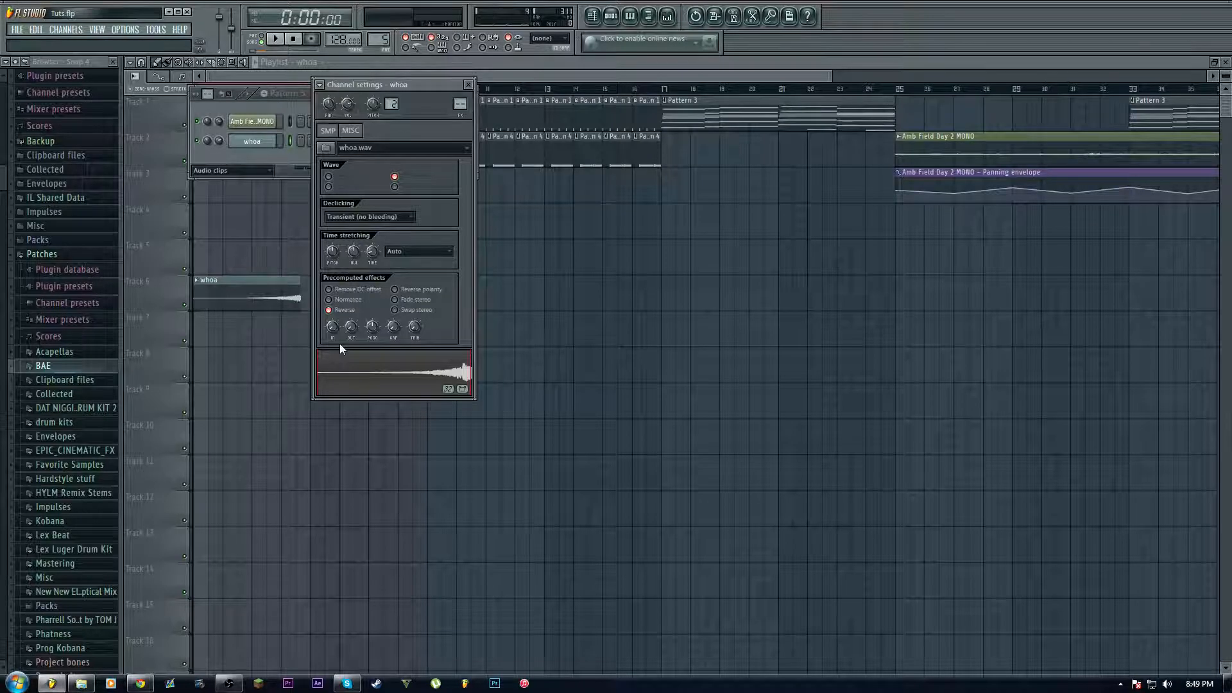
{"action": "left_click", "coordinate": [338, 299]}
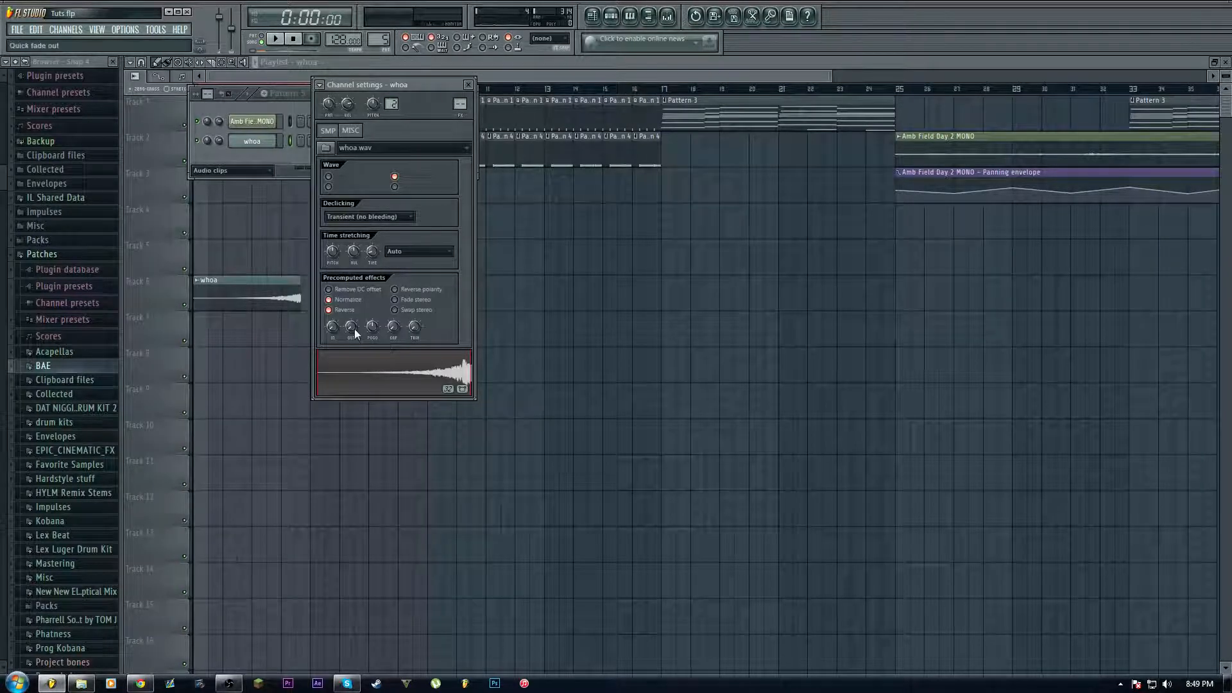
{"action": "mouse_move", "coordinate": [332, 327]}
{"action": "left_mouse_down"}
{"action": "mouse_move", "coordinate": [332, 298]}
{"action": "mouse_move", "coordinate": [332, 312]}
{"action": "left_mouse_up"}
{"action": "key", "text": "space"}
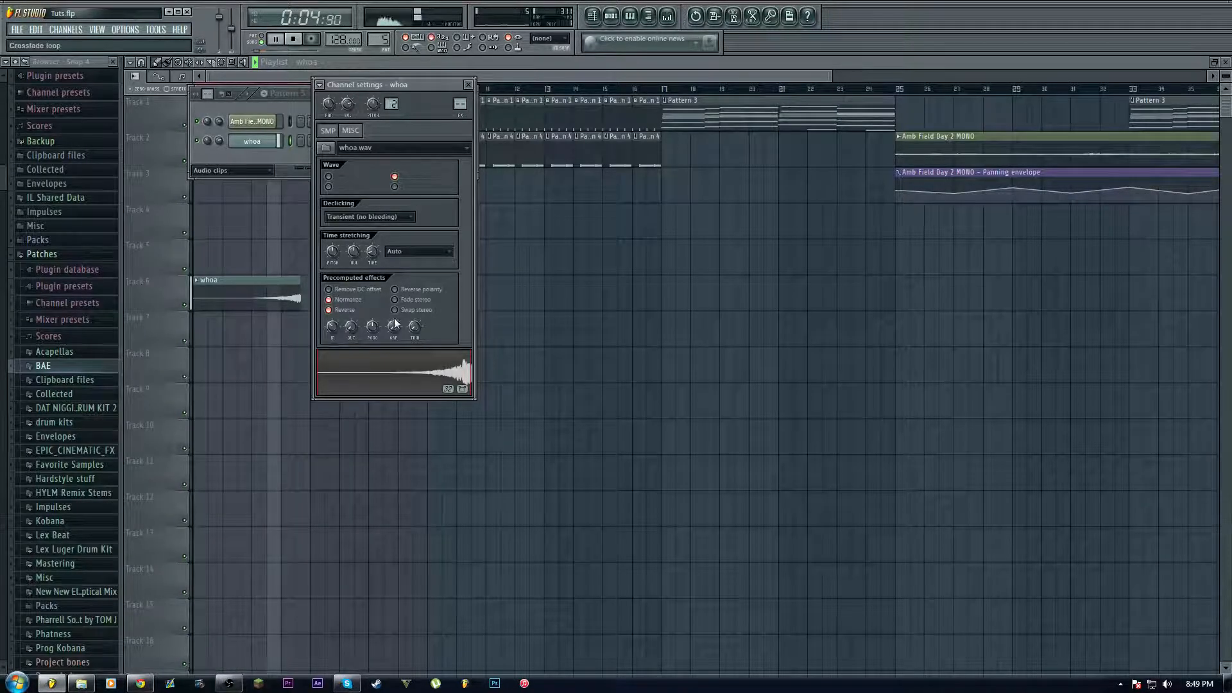
{"action": "key", "text": "space"}
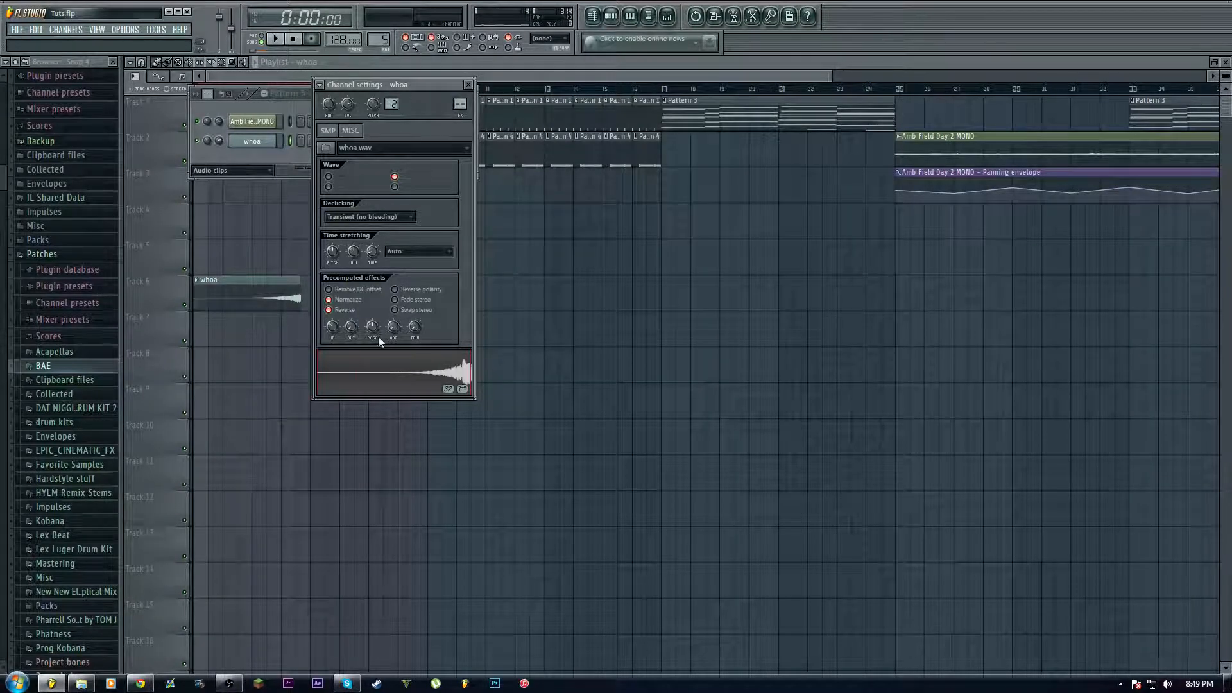
Step: Set the whoa sample's pogo effect to -100% and play the clip from the middle of bar 3
{"action": "left_click_drag", "start_coordinate": [372, 333], "coordinate": [372, 359]}
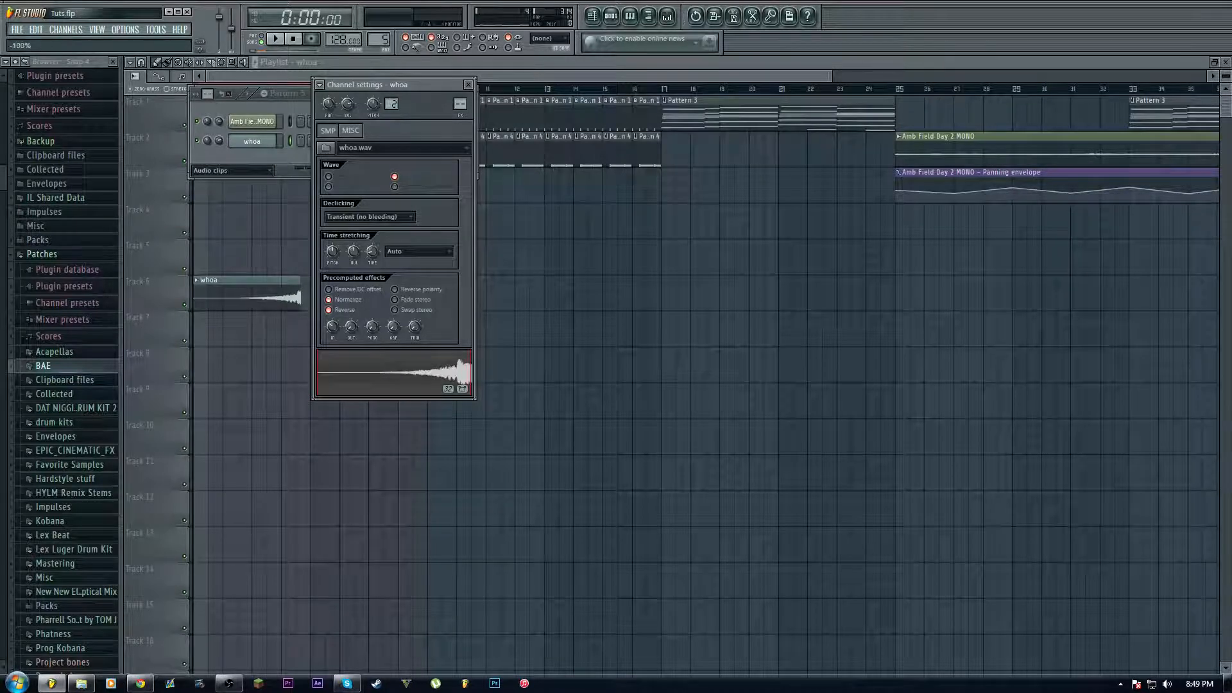
{"action": "left_click", "coordinate": [310, 92]}
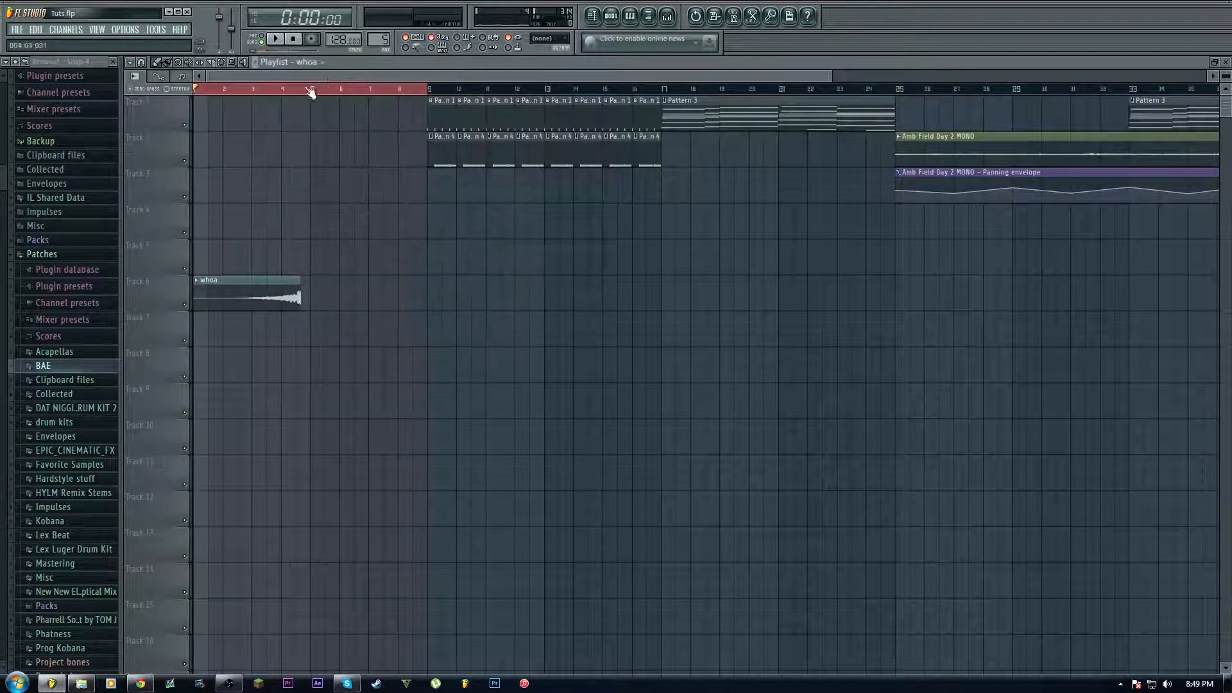
{"action": "left_click", "coordinate": [269, 94]}
{"action": "key", "text": "space"}
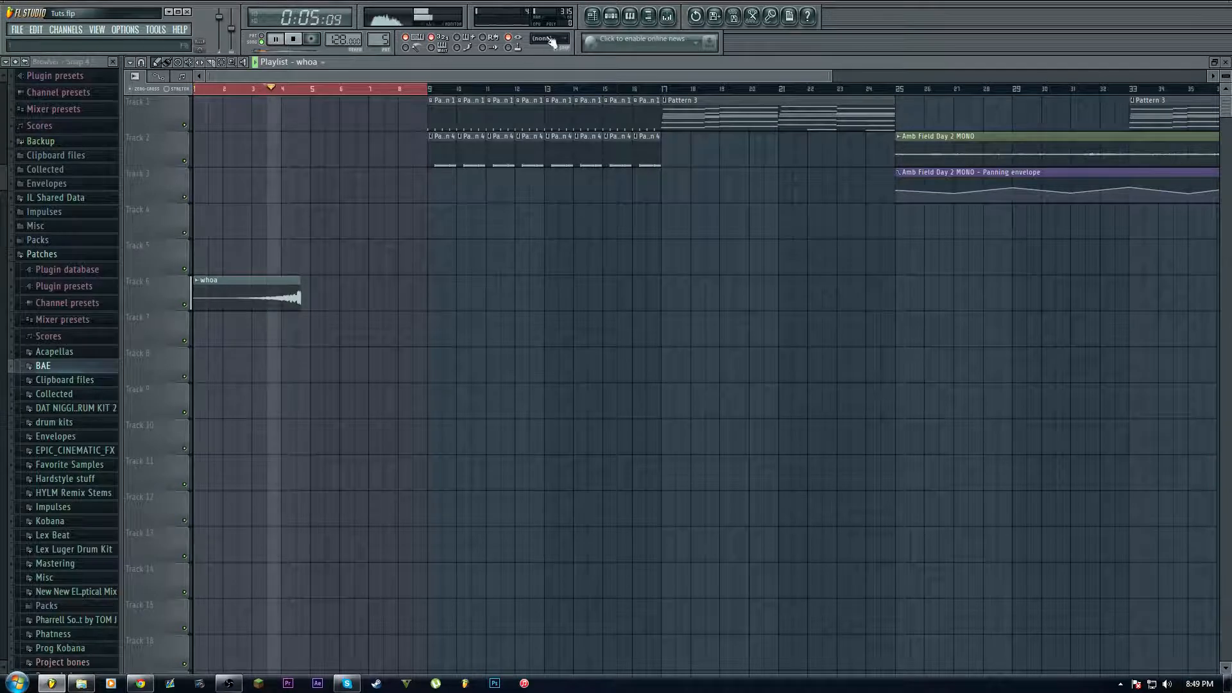
Step: Raise the pogo amount in the whoa channel settings and replay the clip from the middle of bar 1
{"action": "left_click", "coordinate": [616, 26]}
{"action": "left_click", "coordinate": [263, 141]}
{"action": "key", "text": "space"}
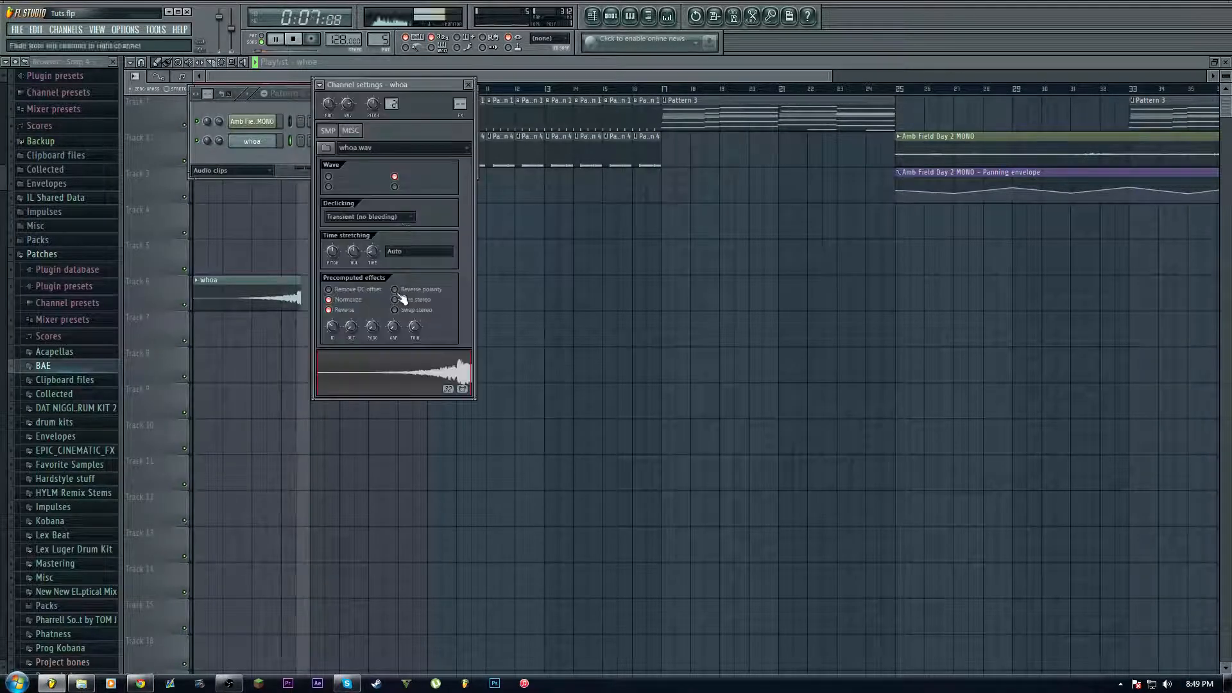
{"action": "left_click_drag", "start_coordinate": [374, 331], "coordinate": [374, 282]}
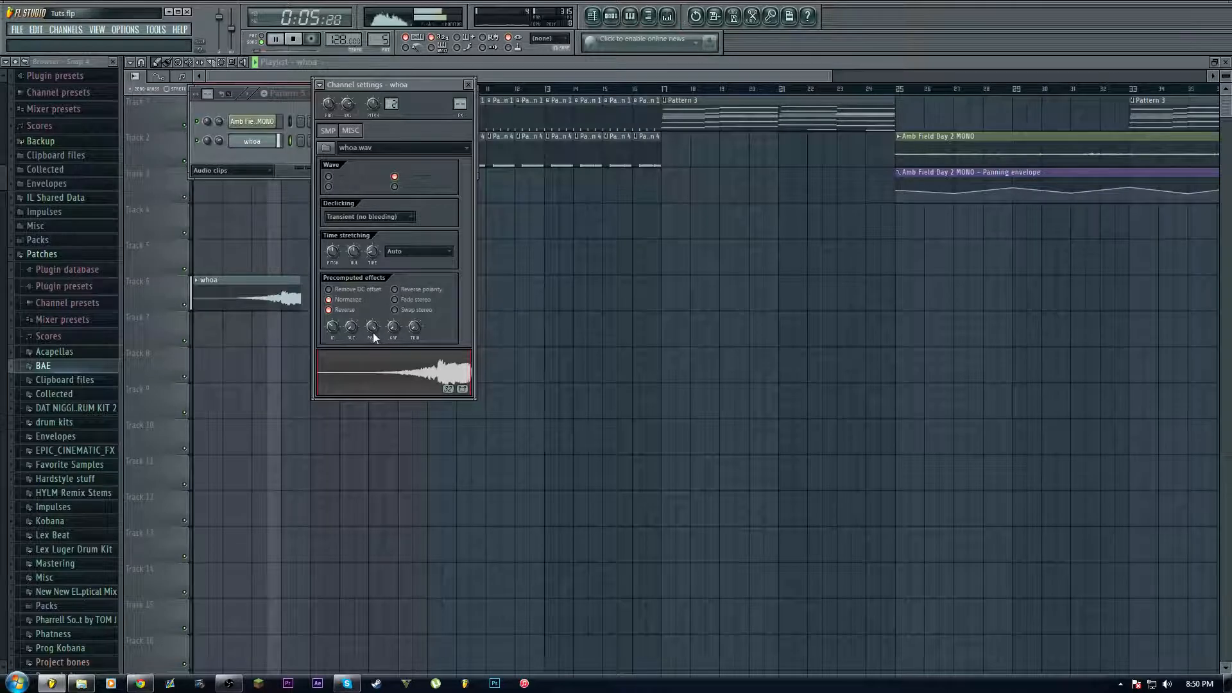
{"action": "left_click", "coordinate": [245, 73]}
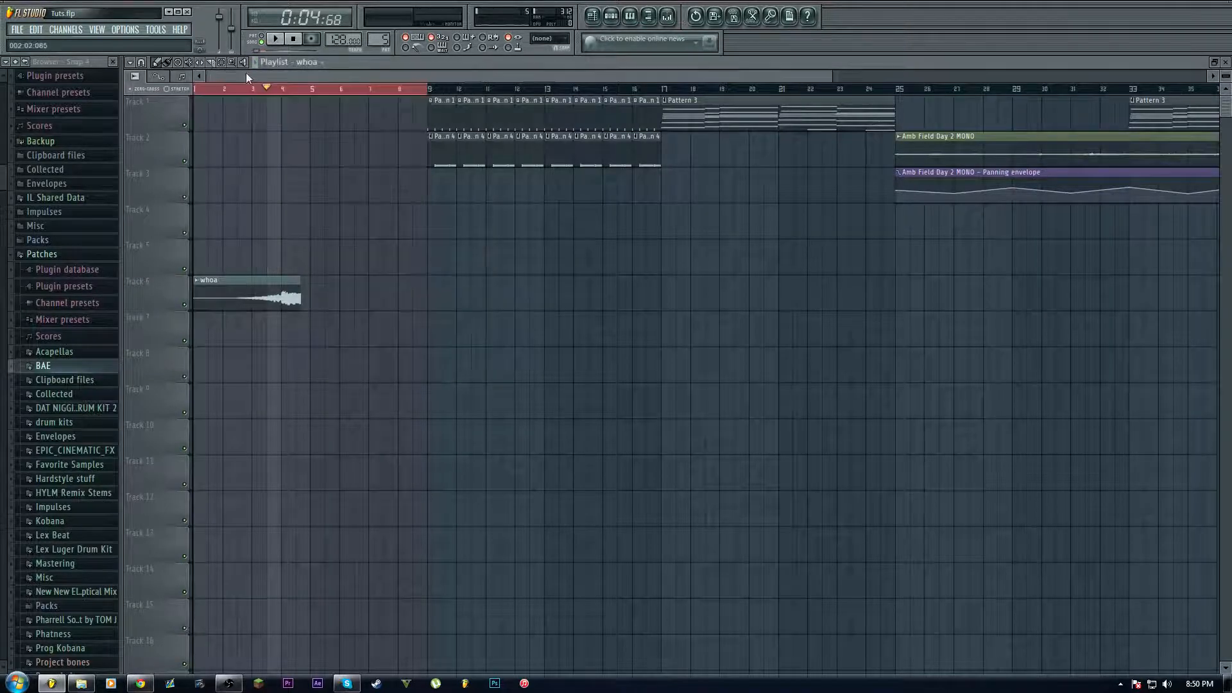
{"action": "left_click", "coordinate": [210, 89]}
{"action": "key", "text": "space"}
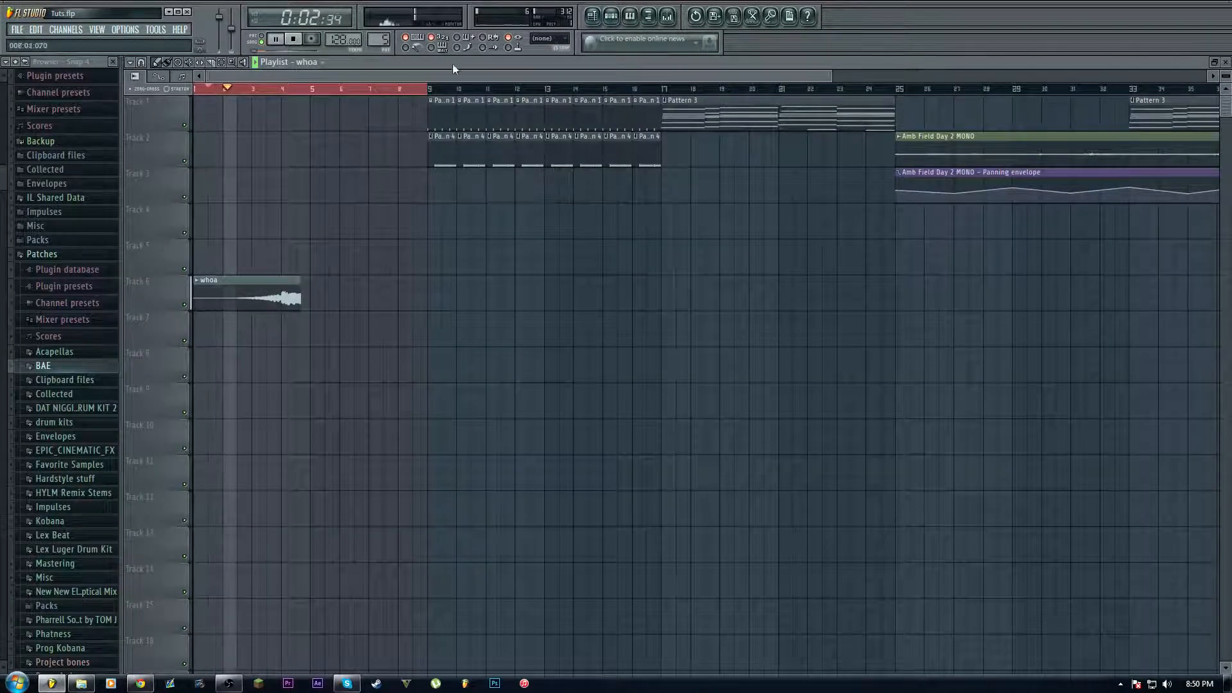
Step: Reset the pogo effect in the whoa channel settings and play the clip to preview it
{"action": "left_click", "coordinate": [611, 17]}
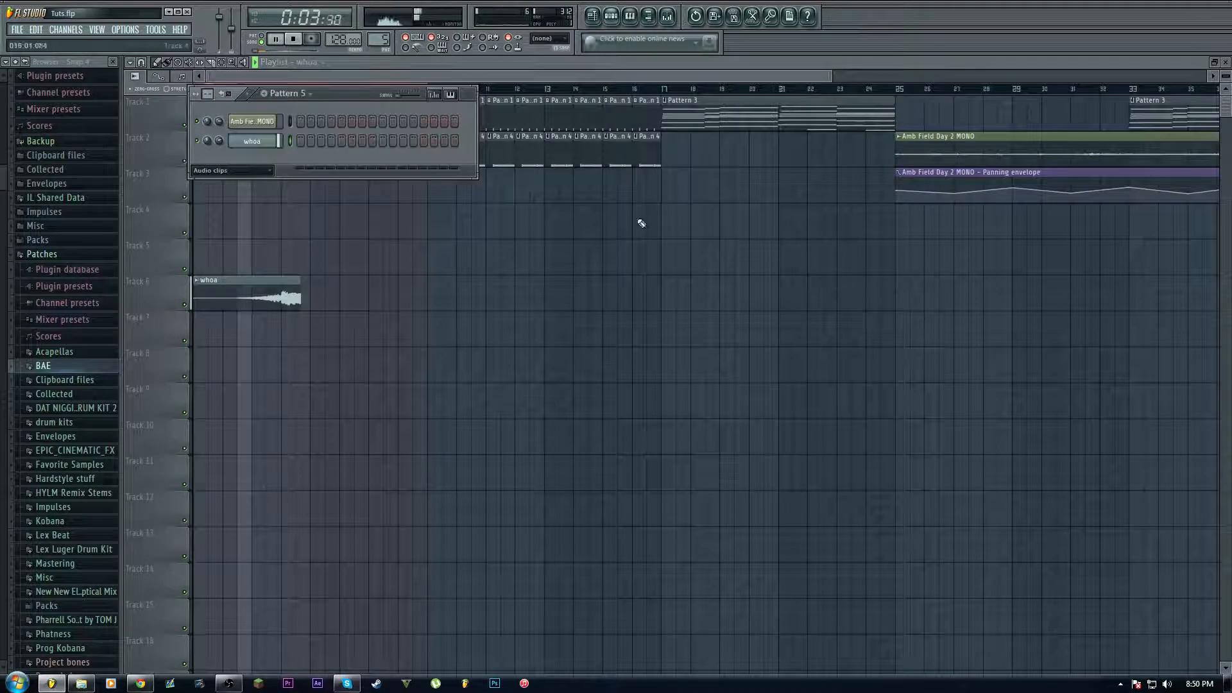
{"action": "left_click", "coordinate": [263, 144]}
{"action": "key", "text": "space"}
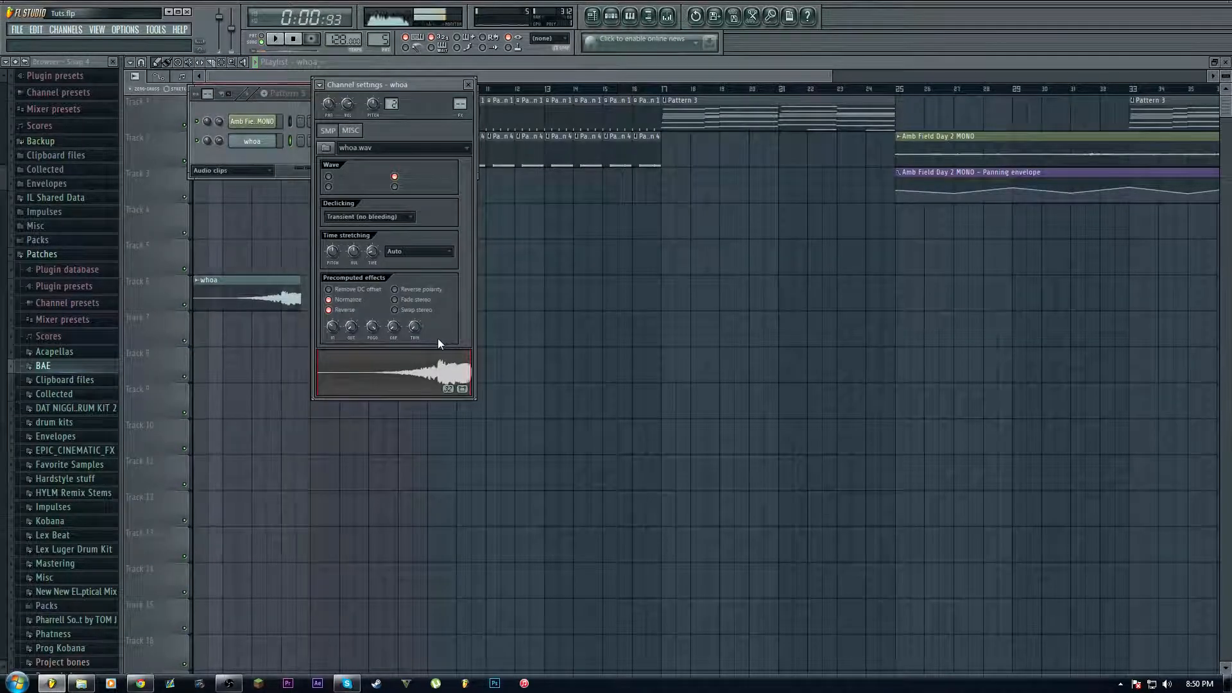
{"action": "right_click", "coordinate": [373, 328]}
{"action": "left_click", "coordinate": [383, 333]}
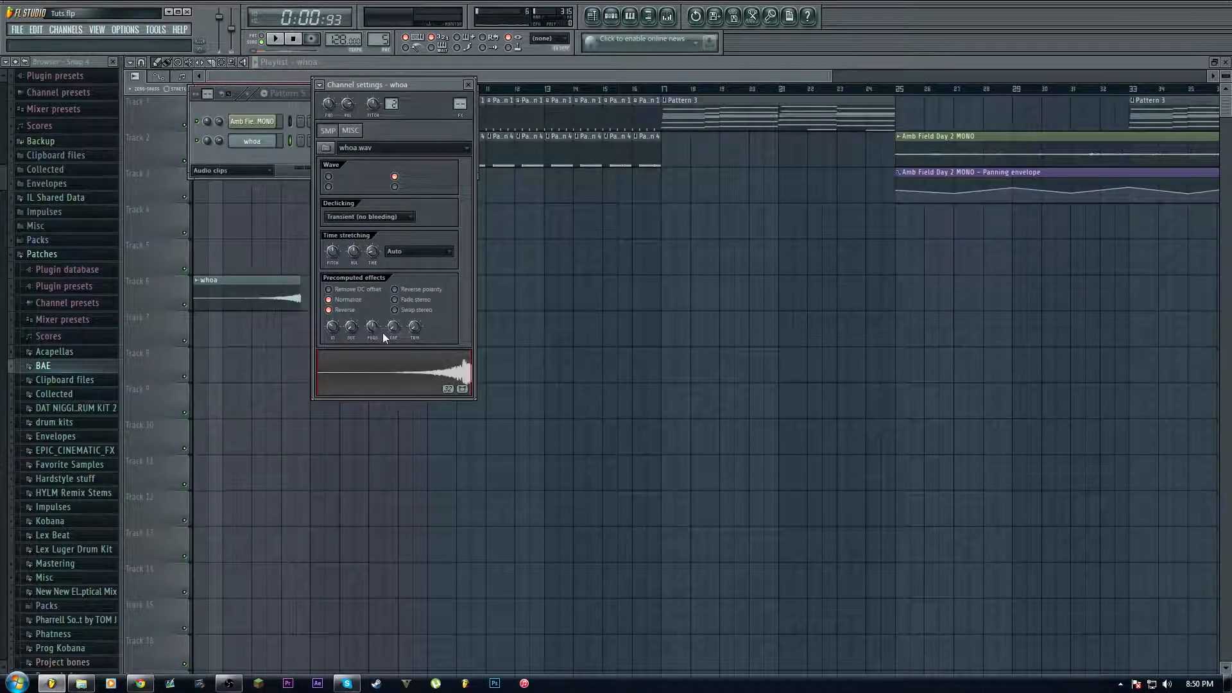
{"action": "key", "text": "space"}
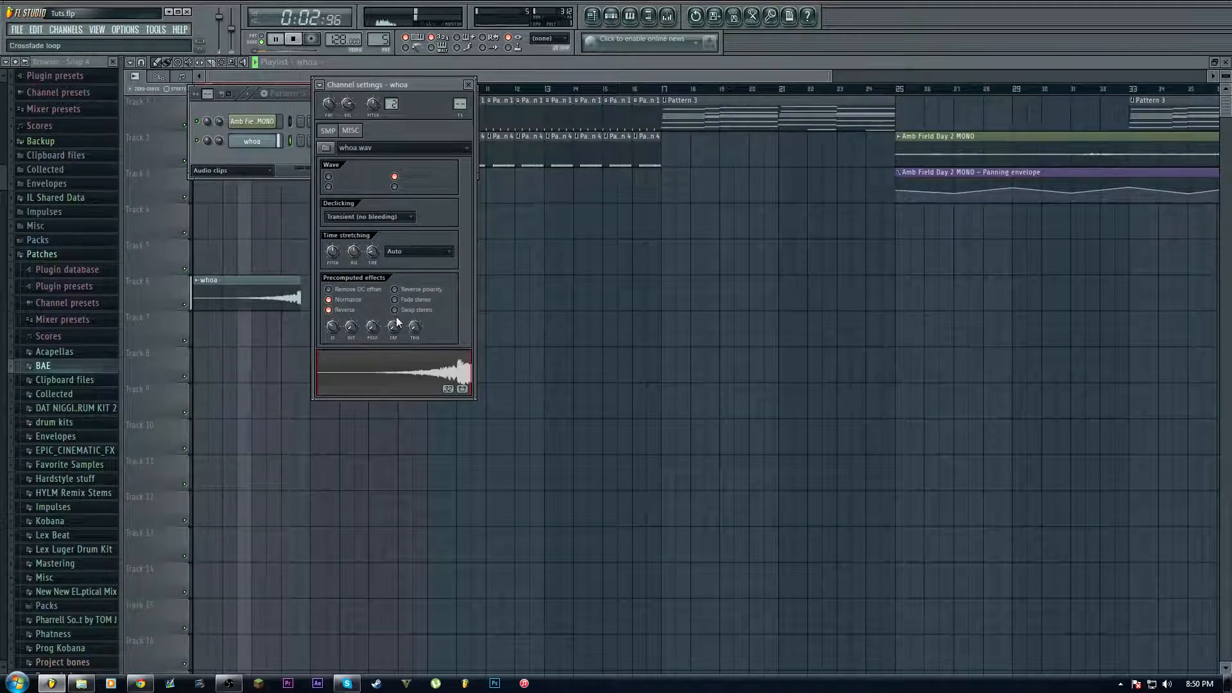
{"action": "key", "text": "space"}
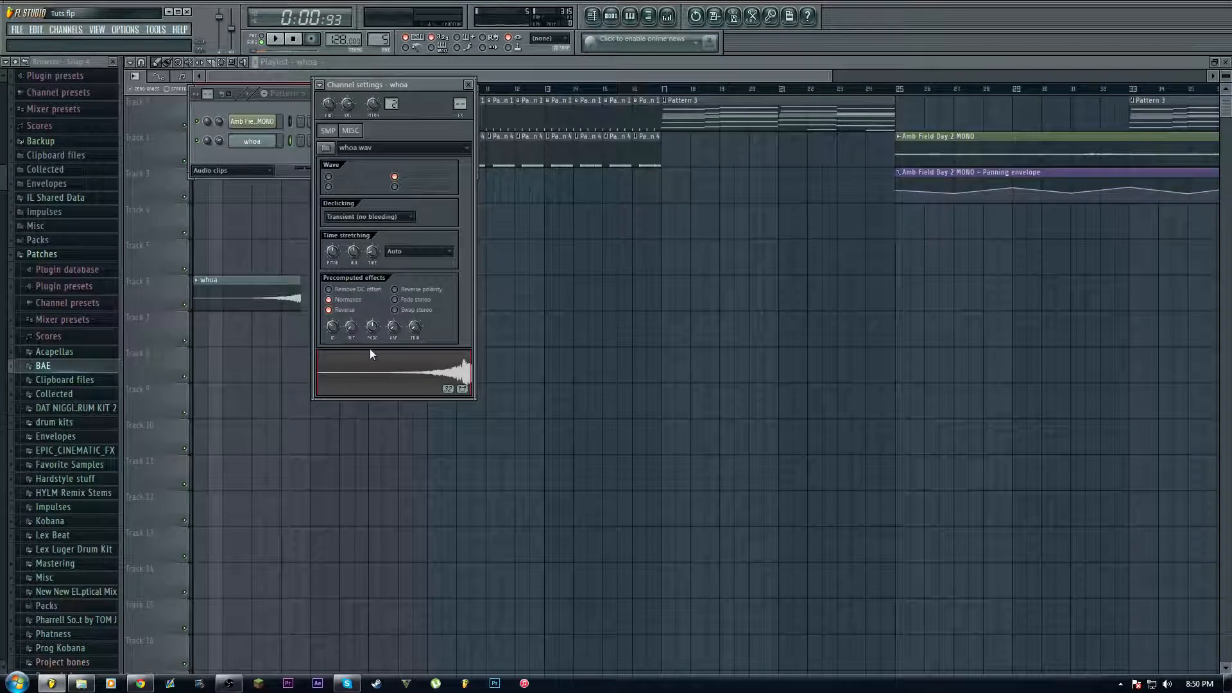
Step: Try a crossfade loop and Fade stereo on the whoa sample, preview the playback and switch Fade stereo off
{"action": "left_click_drag", "start_coordinate": [398, 335], "coordinate": [398, 314]}
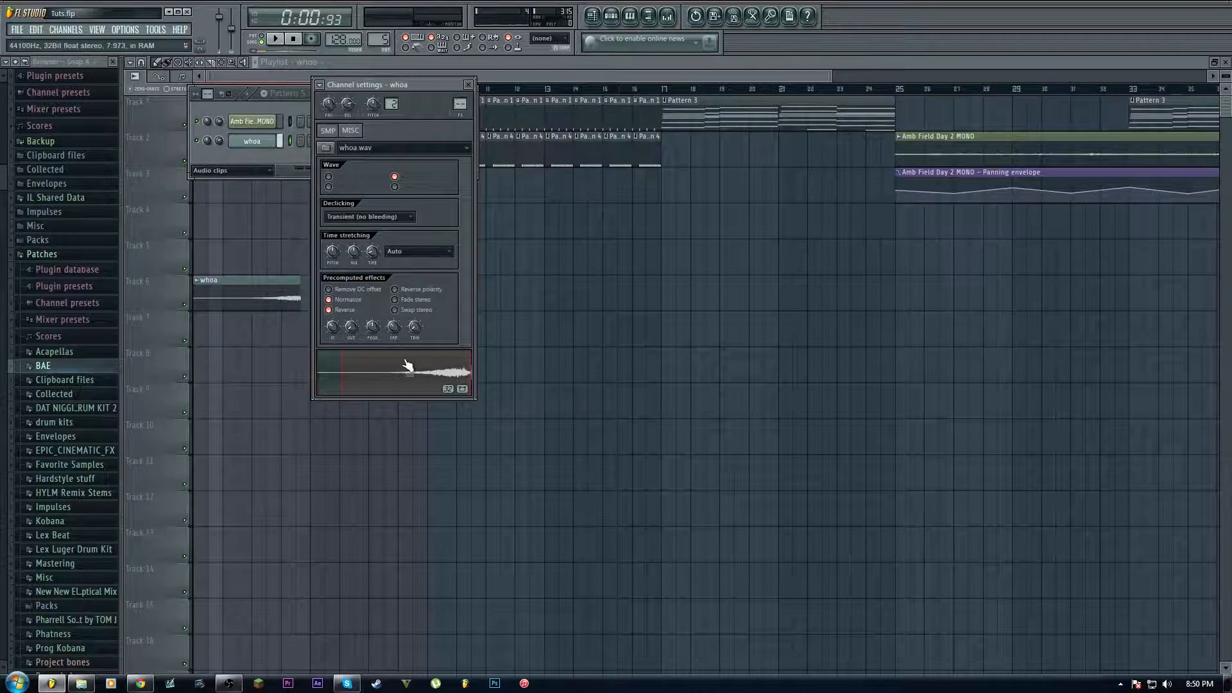
{"action": "left_click", "coordinate": [291, 40]}
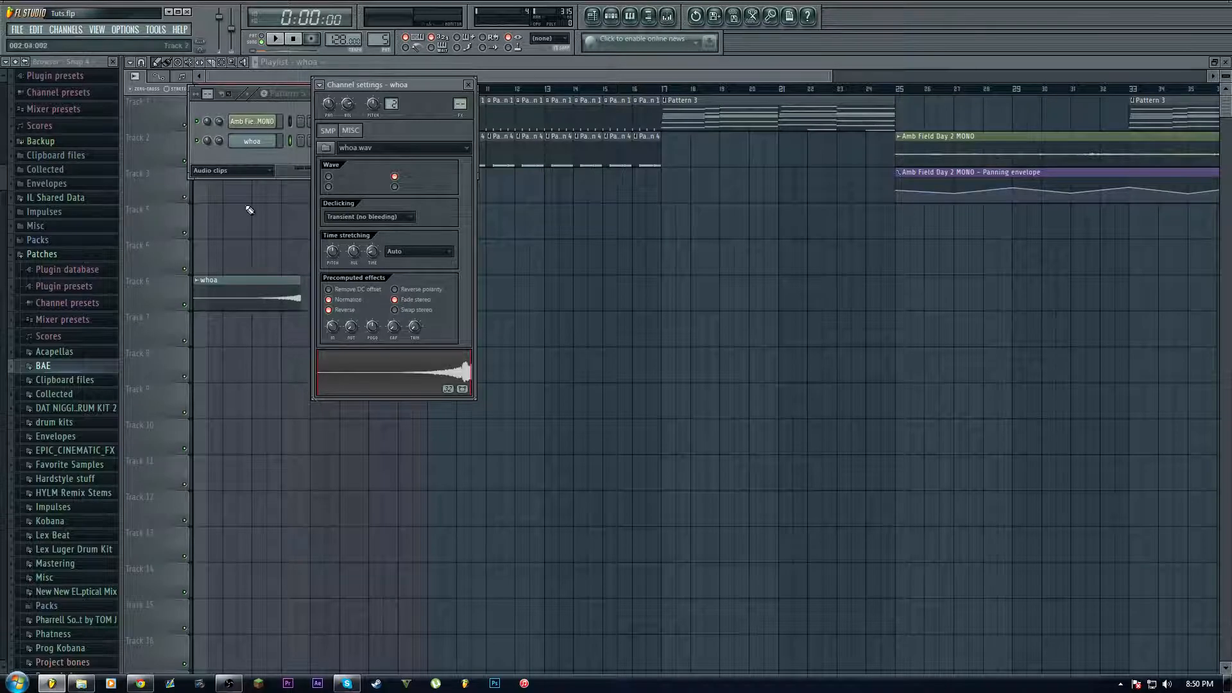
{"action": "key", "text": "space"}
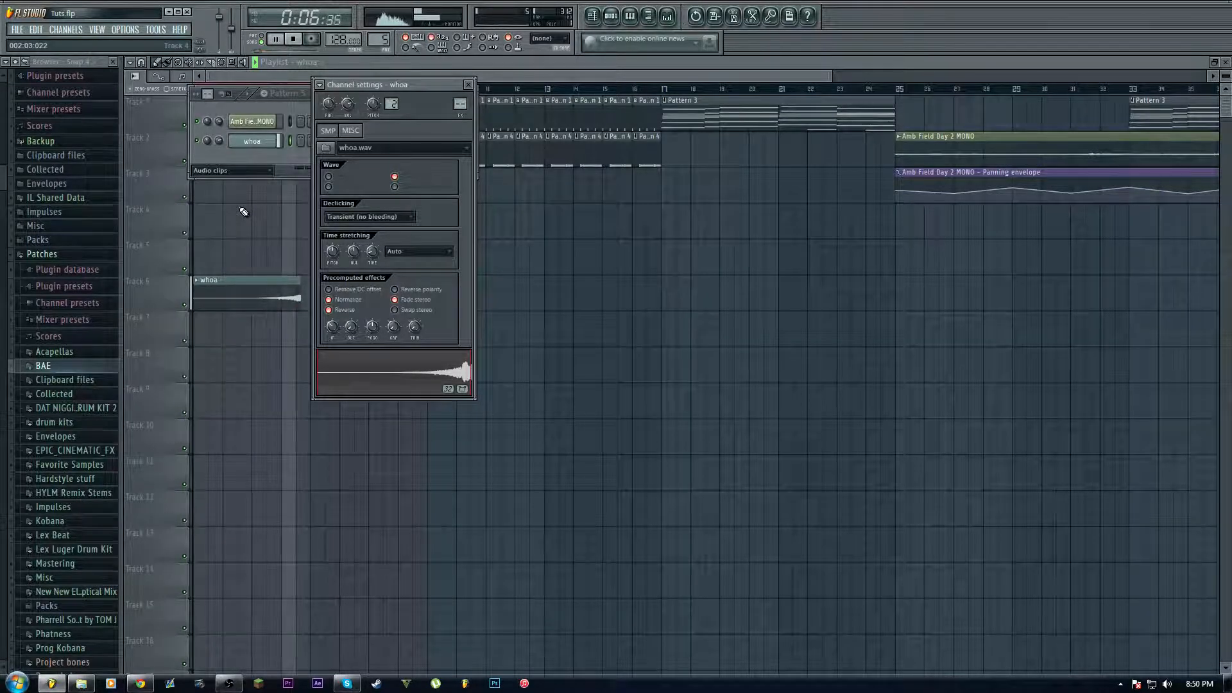
{"action": "key", "text": "space"}
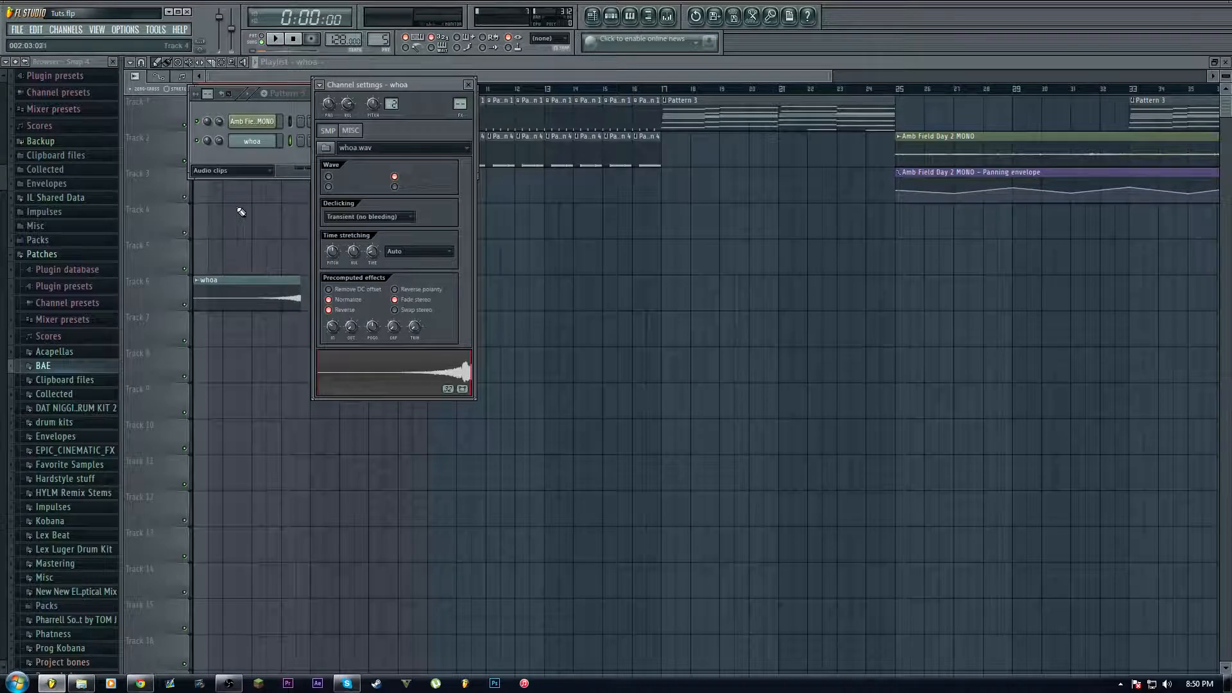
{"action": "left_click", "coordinate": [412, 306]}
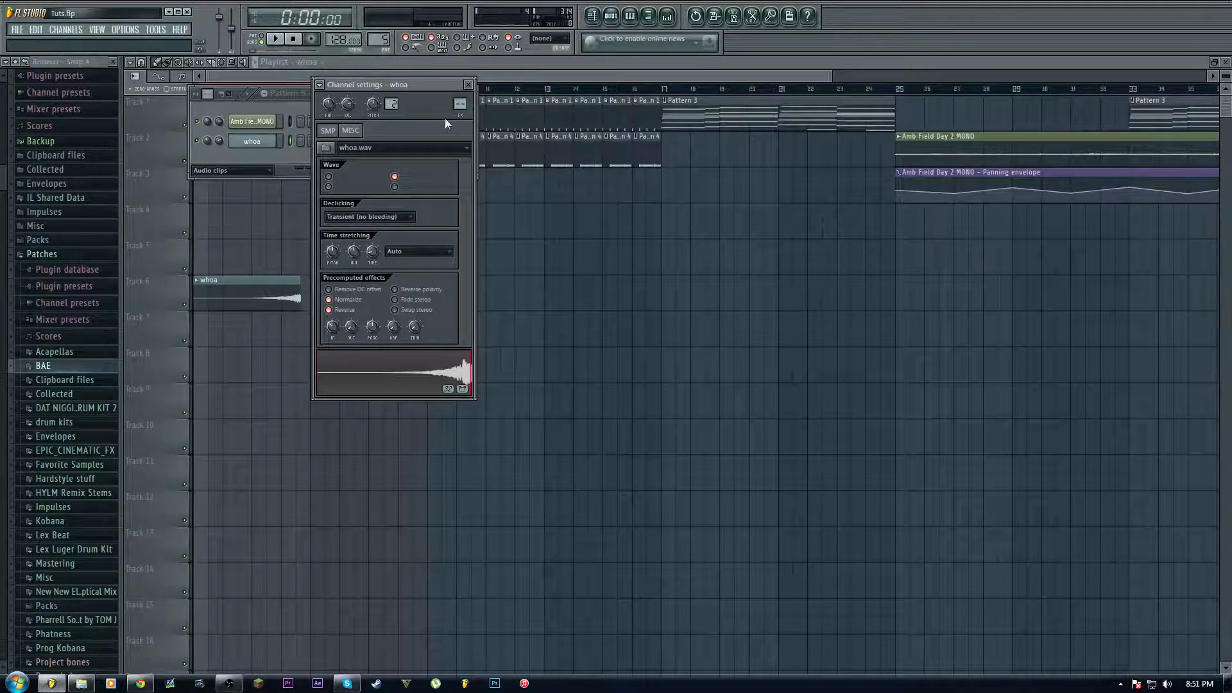
Step: Close the whoa channel settings and slice the whoa clip on Track 6 at bar 4
{"action": "left_click", "coordinate": [468, 85]}
{"action": "left_click", "coordinate": [294, 82]}
{"action": "scroll", "coordinate": [283, 90], "scroll_direction": "up", "scroll_amount": 3}
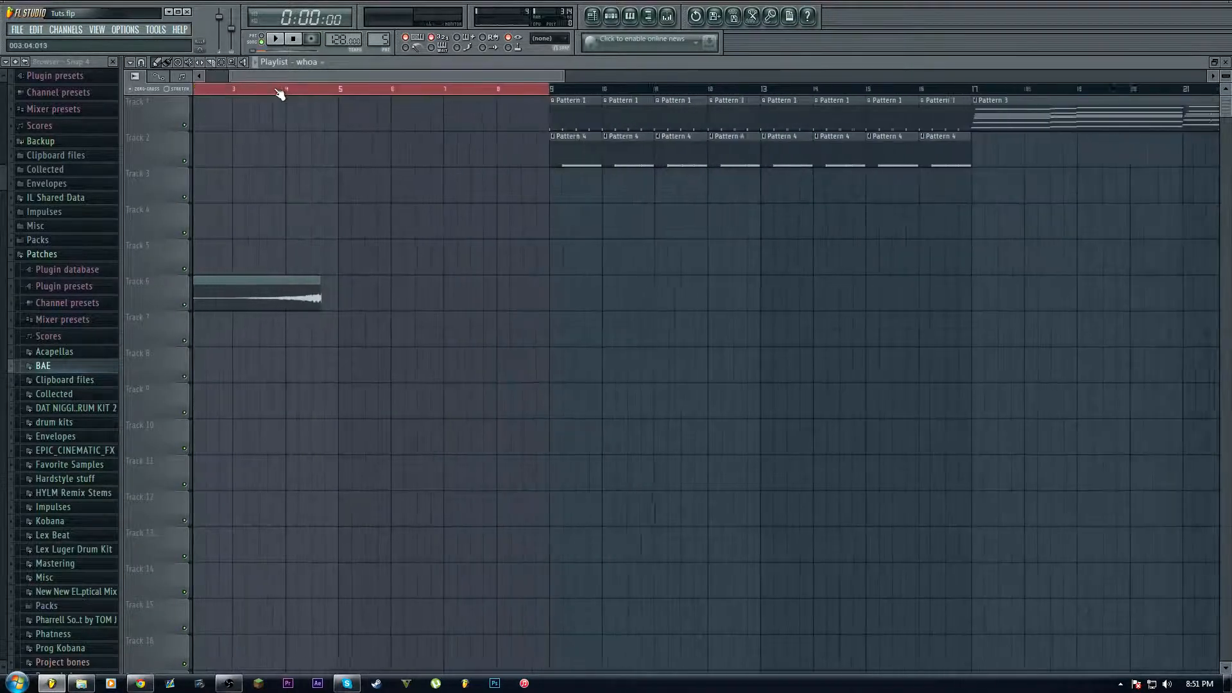
{"action": "left_click", "coordinate": [214, 64]}
{"action": "left_click_drag", "start_coordinate": [287, 267], "coordinate": [286, 325]}
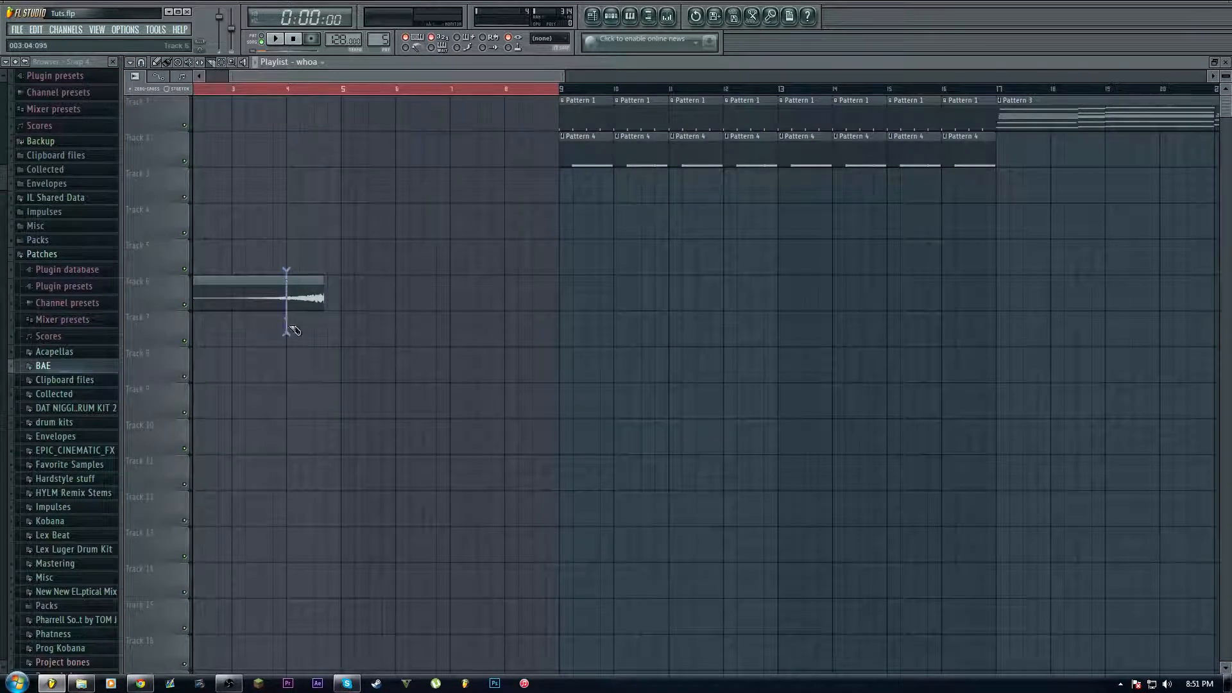
Step: Move the longer whoa slice to about bar 13 and place the short end slice near bar 9 and at bar 1
{"action": "left_click", "coordinate": [168, 66]}
{"action": "scroll", "coordinate": [248, 86], "scroll_direction": "down", "scroll_amount": 4}
{"action": "left_click_drag", "start_coordinate": [228, 299], "coordinate": [457, 295]}
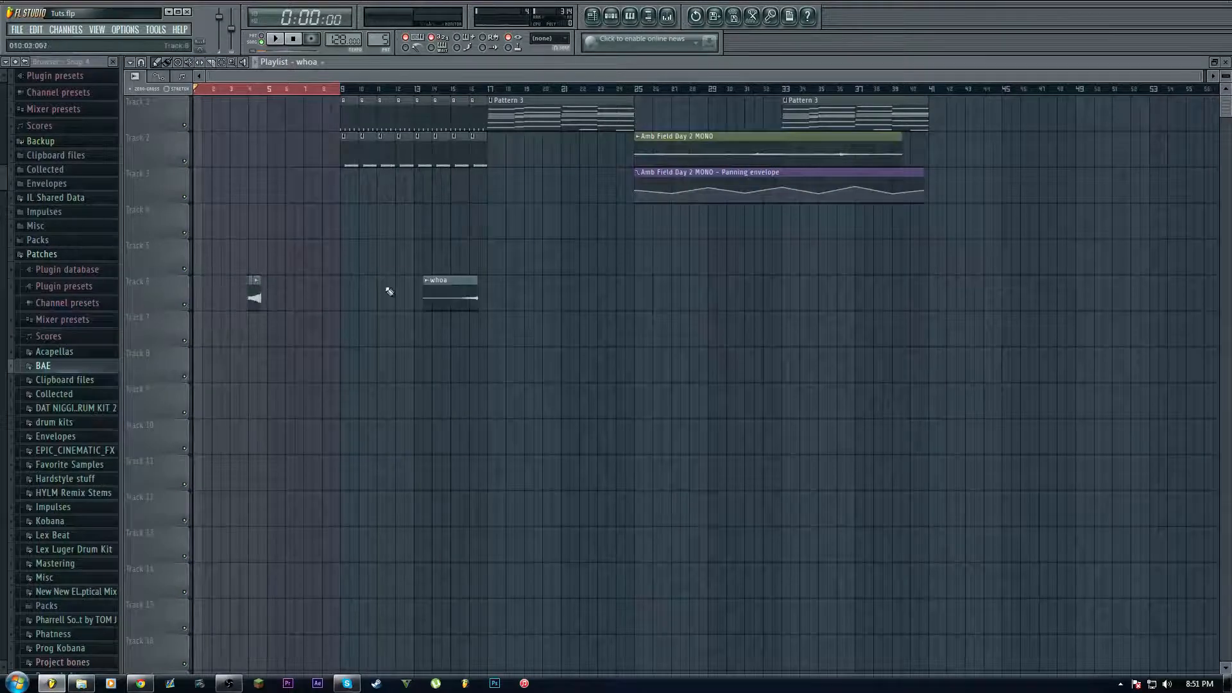
{"action": "left_click_drag", "start_coordinate": [253, 295], "coordinate": [338, 296]}
{"action": "left_click_drag", "start_coordinate": [247, 297], "coordinate": [195, 295]}
{"action": "scroll", "coordinate": [212, 90], "scroll_direction": "up", "scroll_amount": 4}
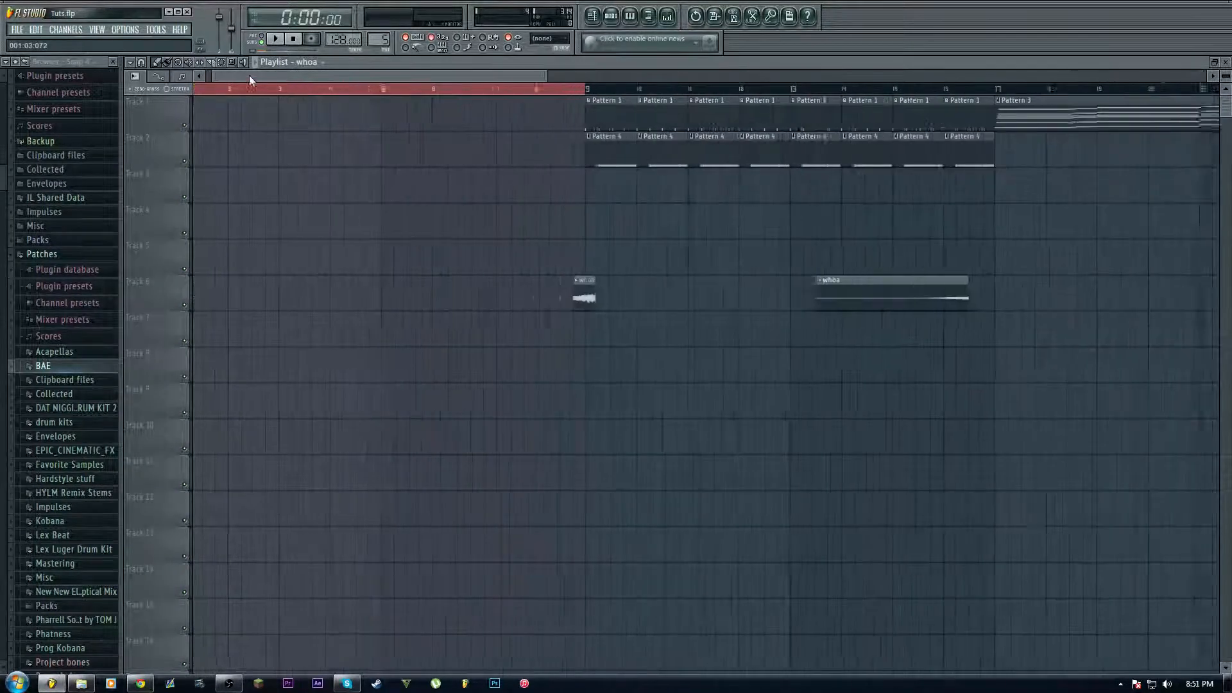
Step: Turn off Reverse in the whoa channel's precomputed effects and close its settings
{"action": "left_click", "coordinate": [611, 15]}
{"action": "left_click", "coordinate": [252, 140]}
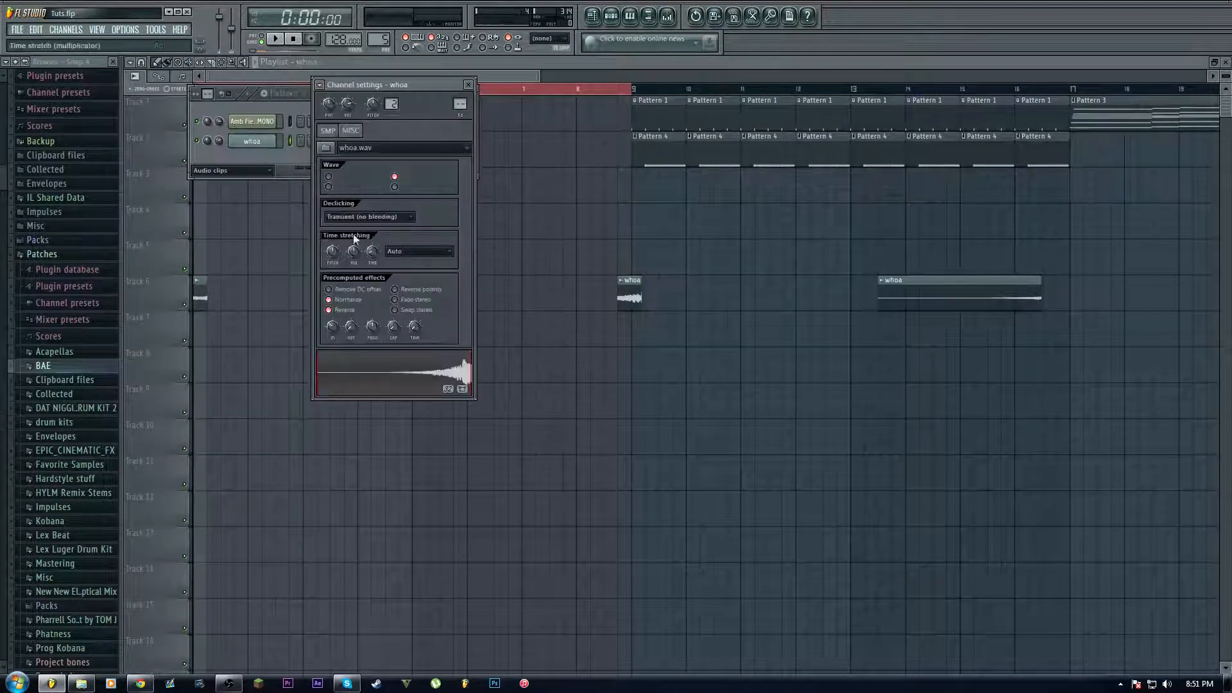
{"action": "left_click", "coordinate": [339, 311]}
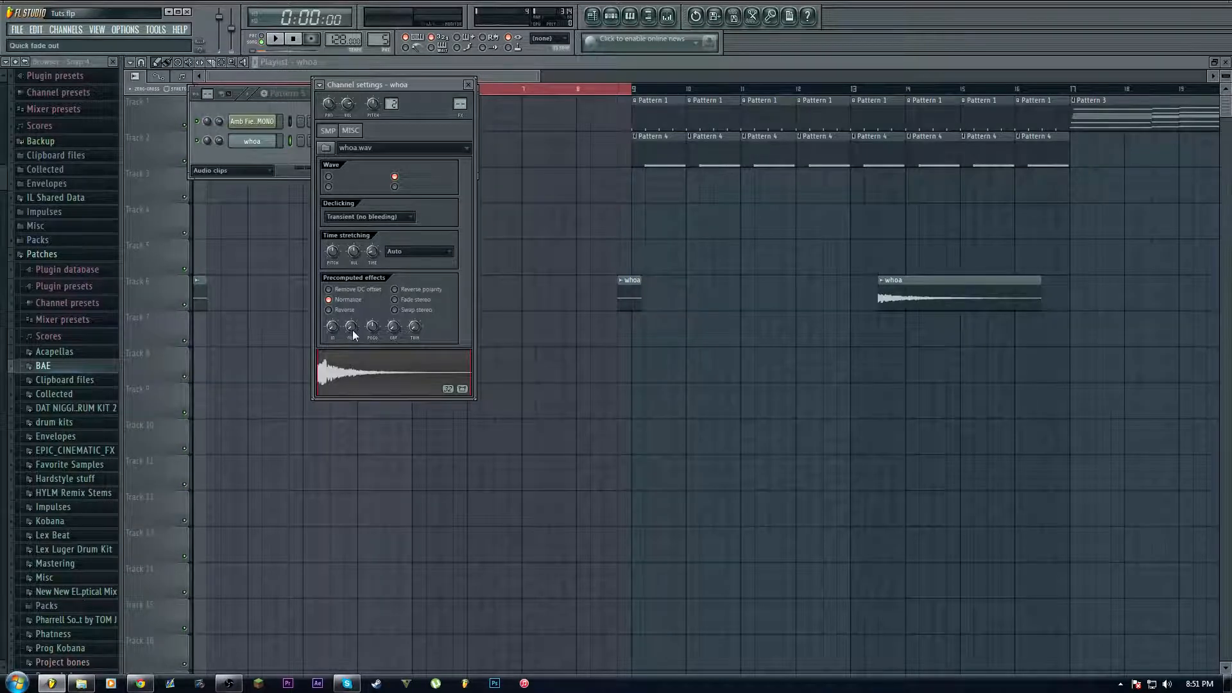
{"action": "left_click", "coordinate": [522, 71]}
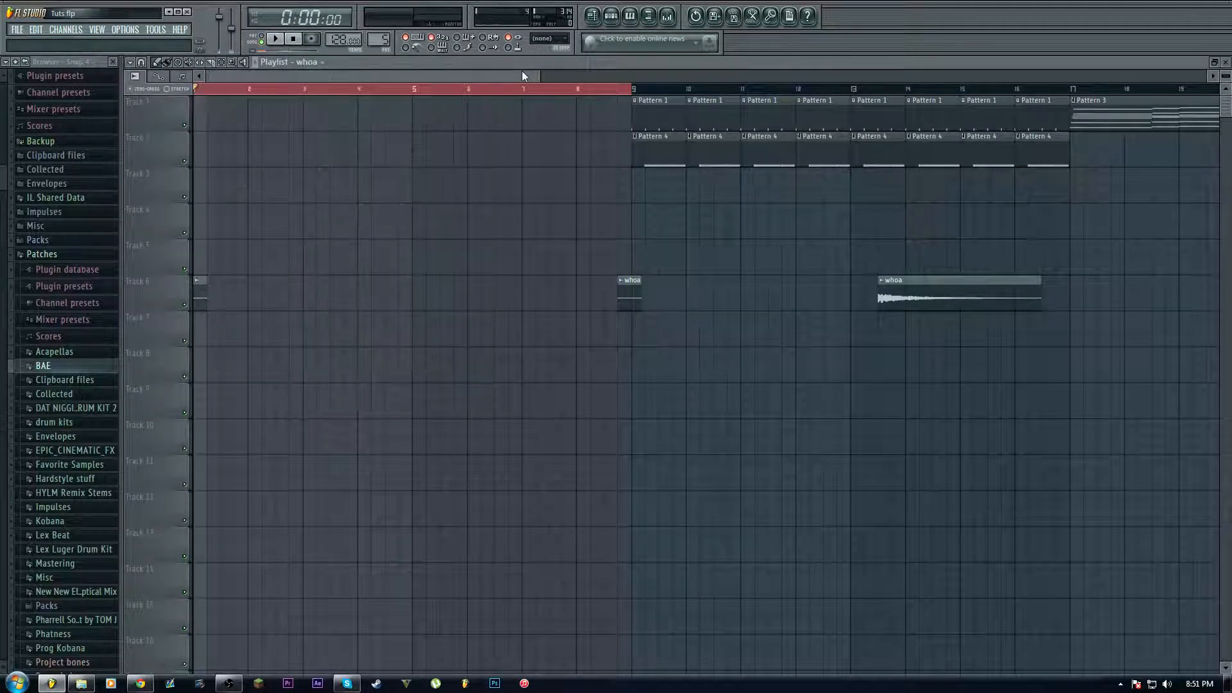
Step: Delete the short whoa slices, move the remaining clip to bar 1 and preview it
{"action": "right_click", "coordinate": [633, 289]}
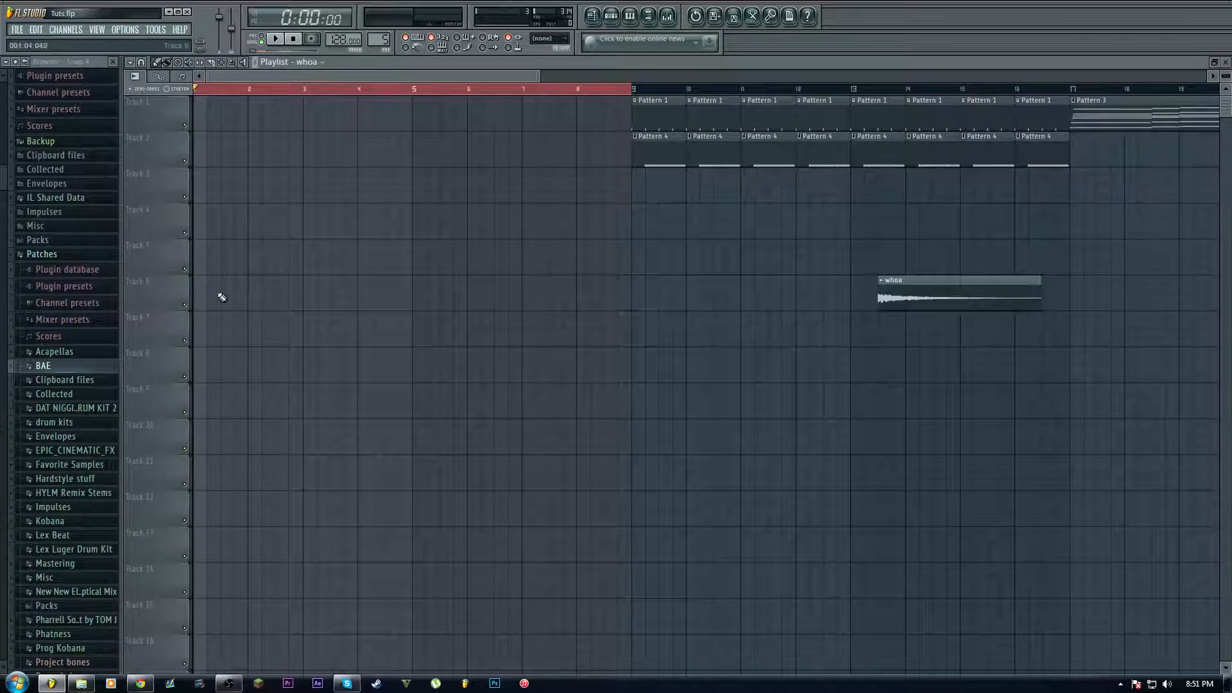
{"action": "left_click_drag", "start_coordinate": [879, 296], "coordinate": [304, 296]}
{"action": "key", "text": "space"}
{"action": "key", "text": "space"}
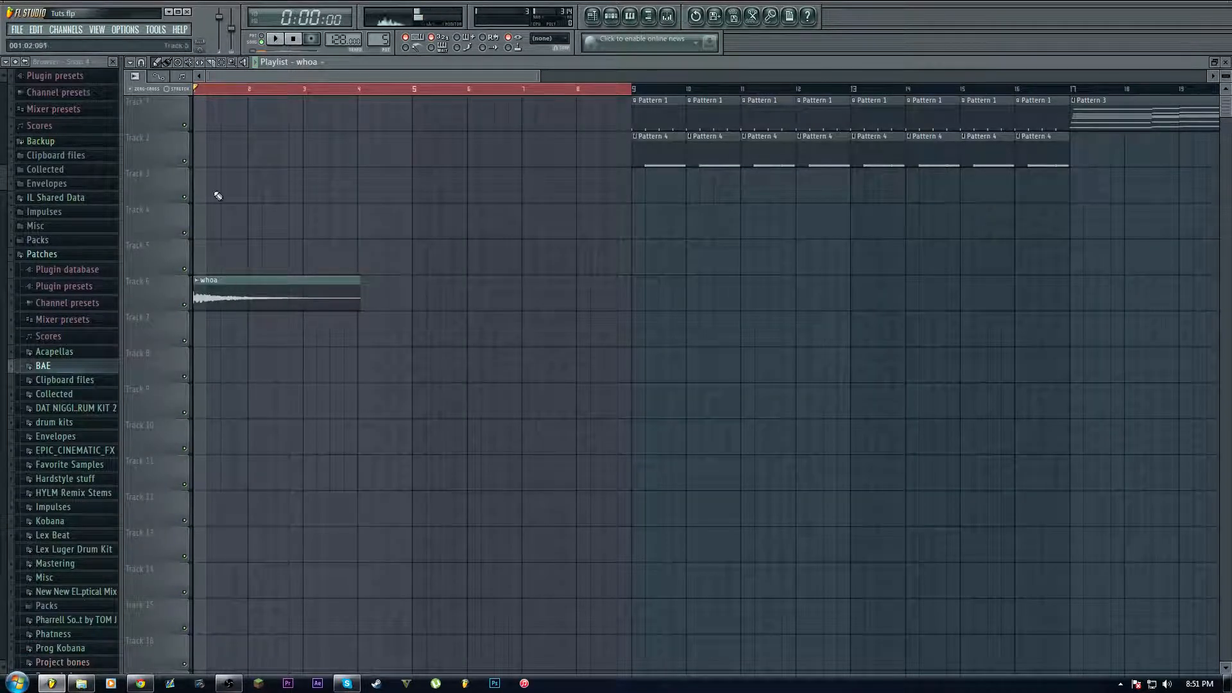
Step: Slice off the whoa clip's start, move the remainder to bar 3 and trim the short opening slice to half a beat
{"action": "scroll", "coordinate": [230, 80], "scroll_direction": "up", "scroll_amount": 3}
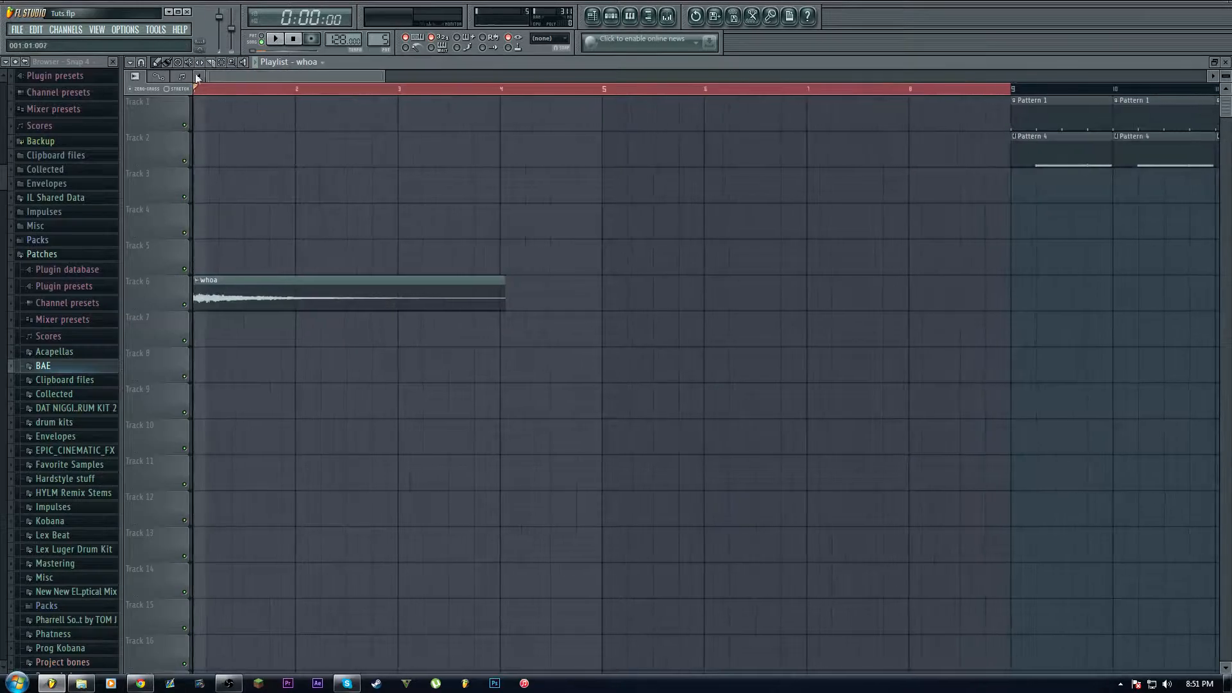
{"action": "left_click_drag", "start_coordinate": [208, 269], "coordinate": [426, 306]}
{"action": "left_click", "coordinate": [165, 60]}
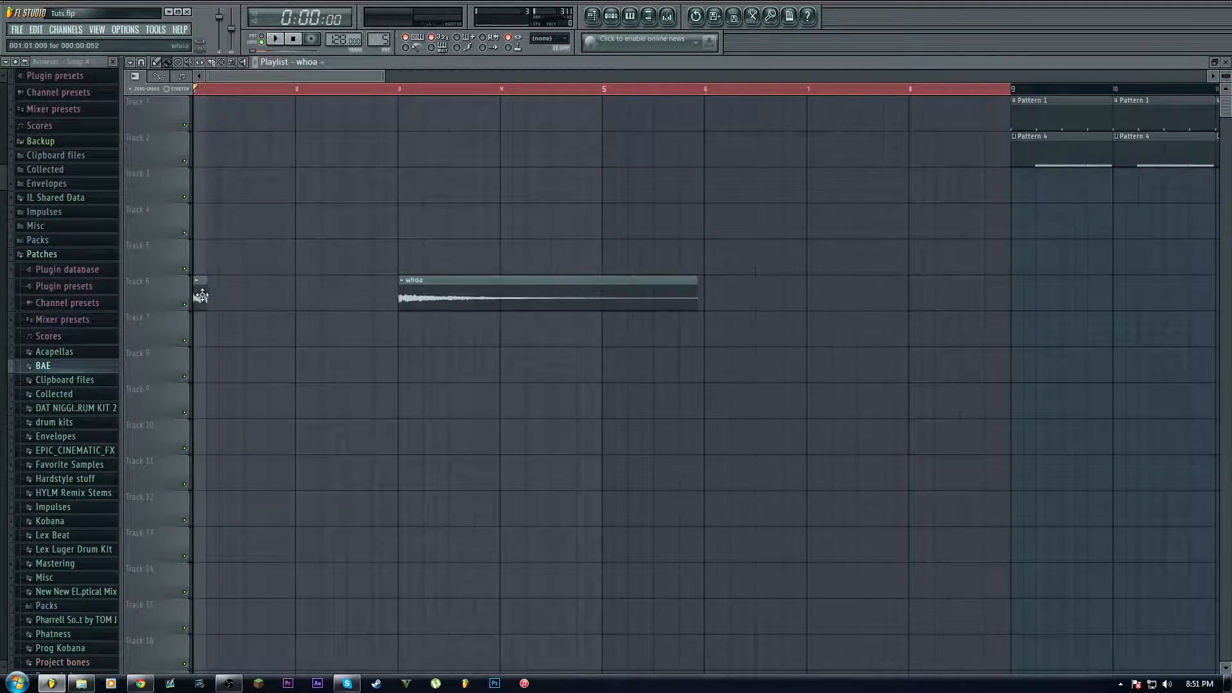
{"action": "scroll", "coordinate": [212, 95], "scroll_direction": "up", "scroll_amount": 5}
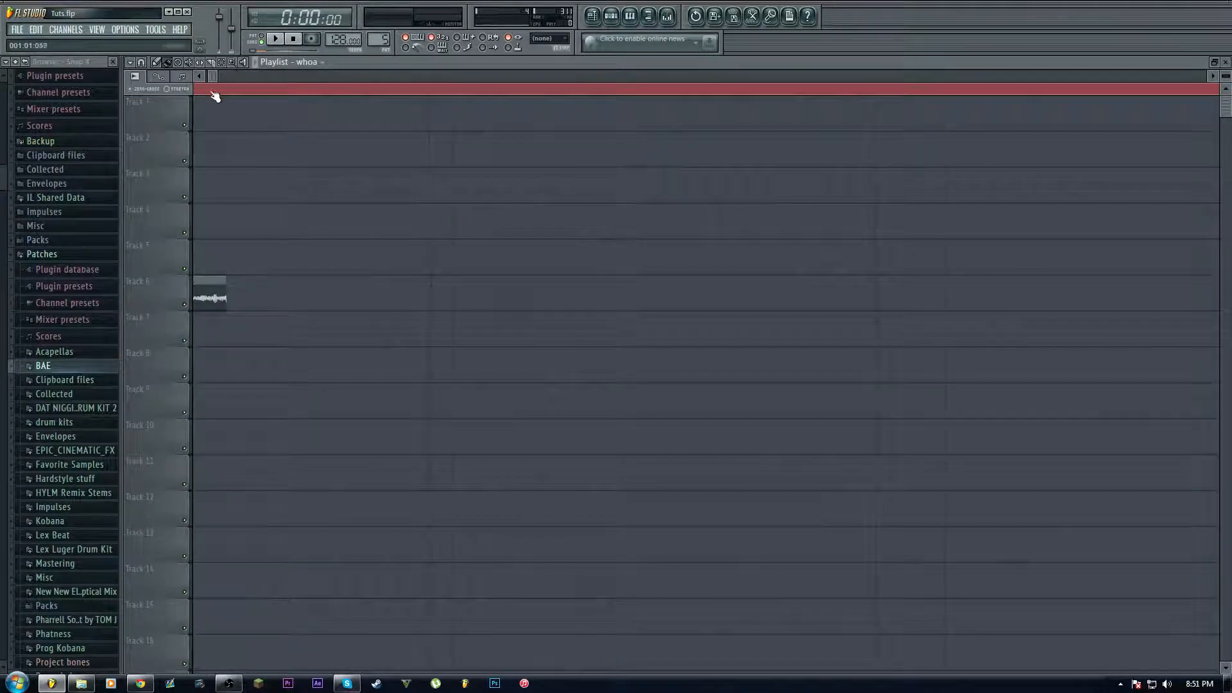
{"action": "scroll", "coordinate": [263, 77], "scroll_direction": "up", "scroll_amount": 4}
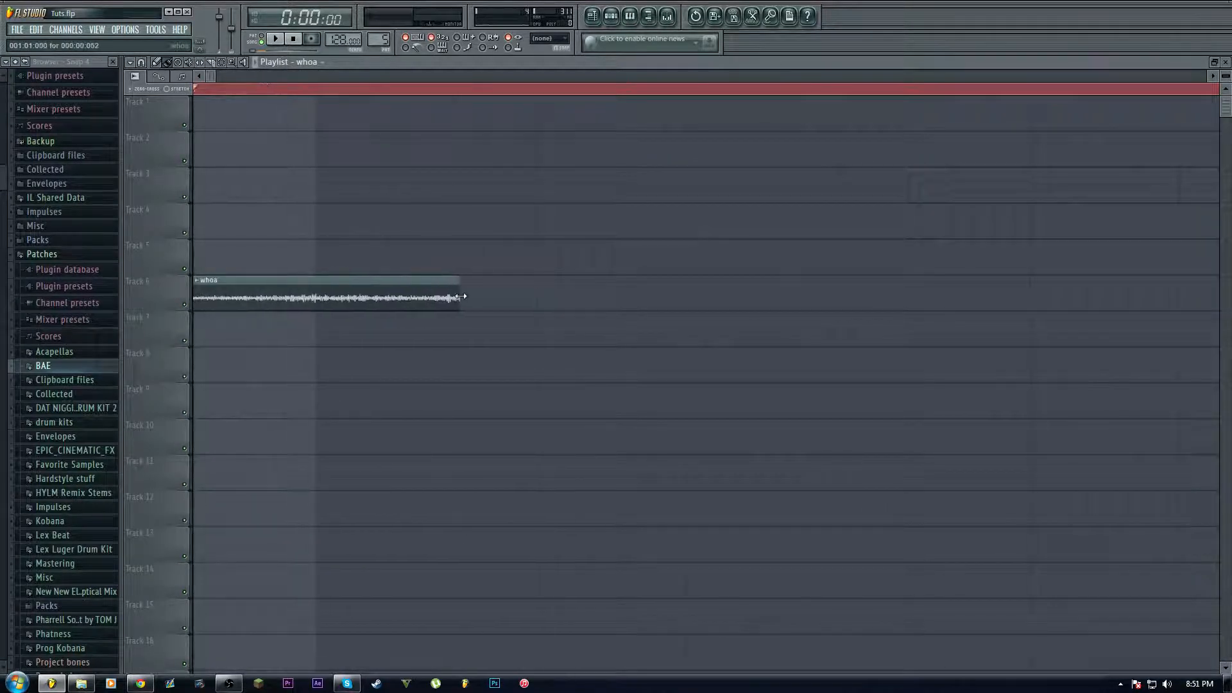
{"action": "left_click_drag", "start_coordinate": [463, 298], "coordinate": [436, 298]}
{"action": "scroll", "coordinate": [449, 97], "scroll_direction": "down", "scroll_amount": 8}
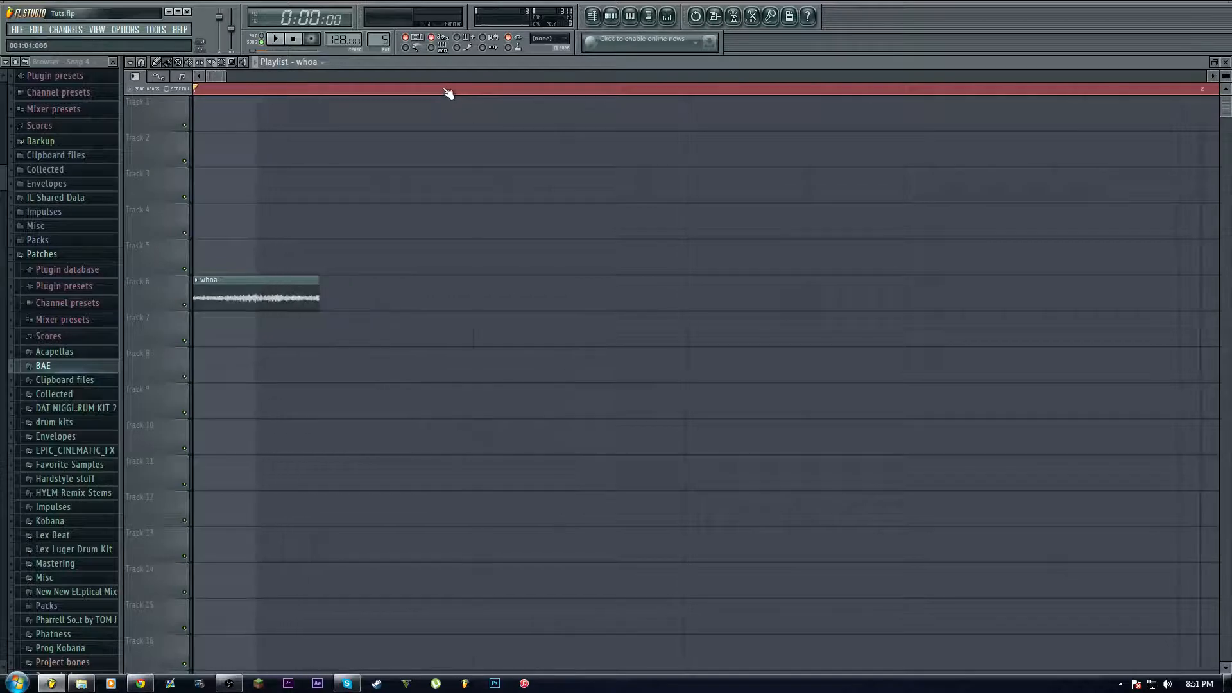
{"action": "scroll", "coordinate": [207, 128], "scroll_direction": "down", "scroll_amount": 2}
Step: Repeat the short whoa slice on every beat from bar 1 to the start of bar 2 and preview the playback
{"action": "scroll", "coordinate": [234, 90], "scroll_direction": "up", "scroll_amount": 3}
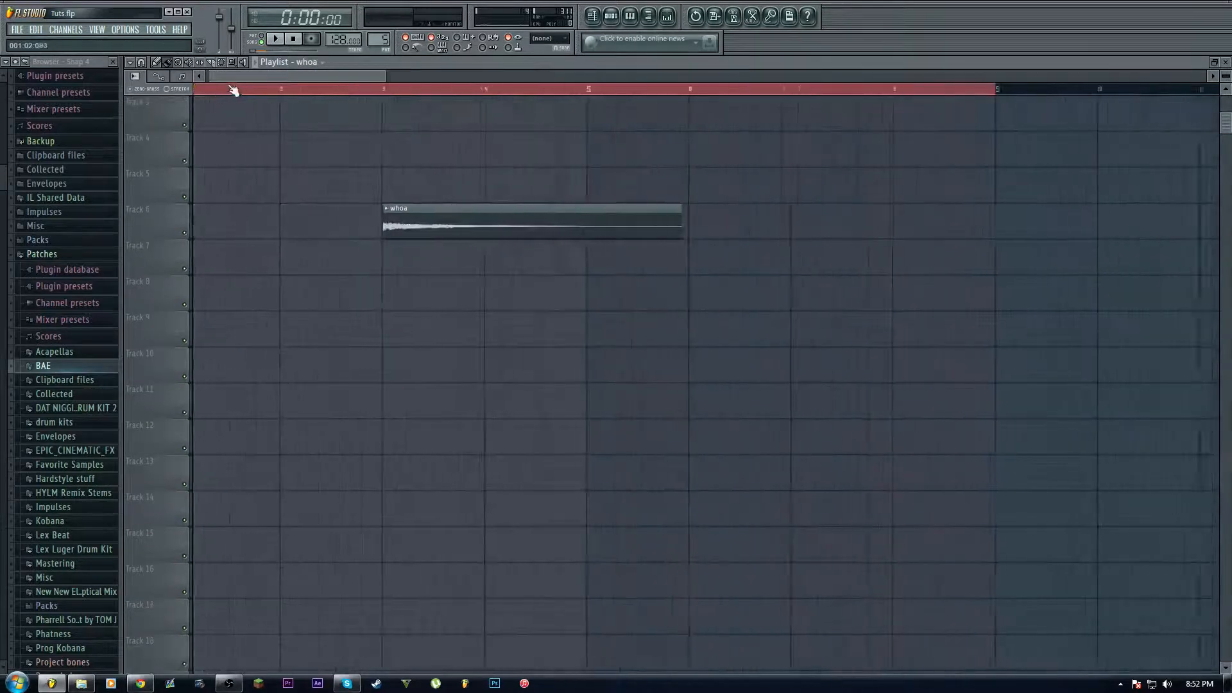
{"action": "left_click", "coordinate": [226, 224]}
{"action": "key", "text": "space"}
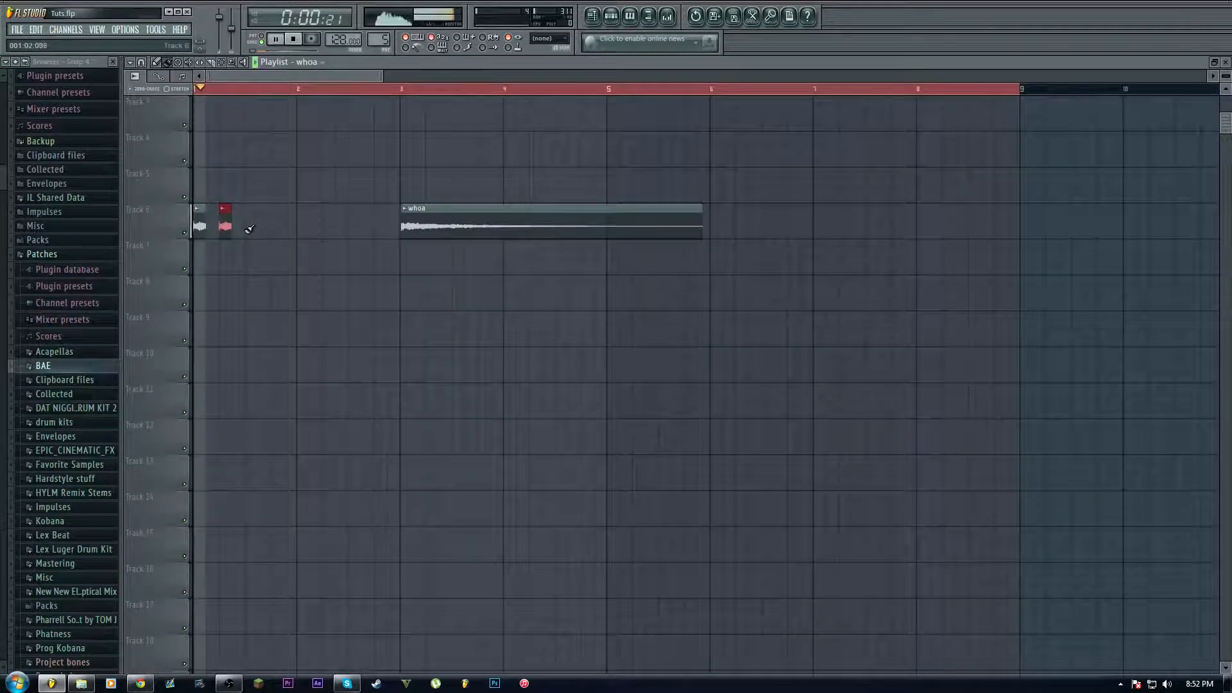
{"action": "left_click", "coordinate": [251, 224]}
{"action": "left_click", "coordinate": [277, 224]}
{"action": "key", "text": "space"}
{"action": "left_click", "coordinate": [300, 228]}
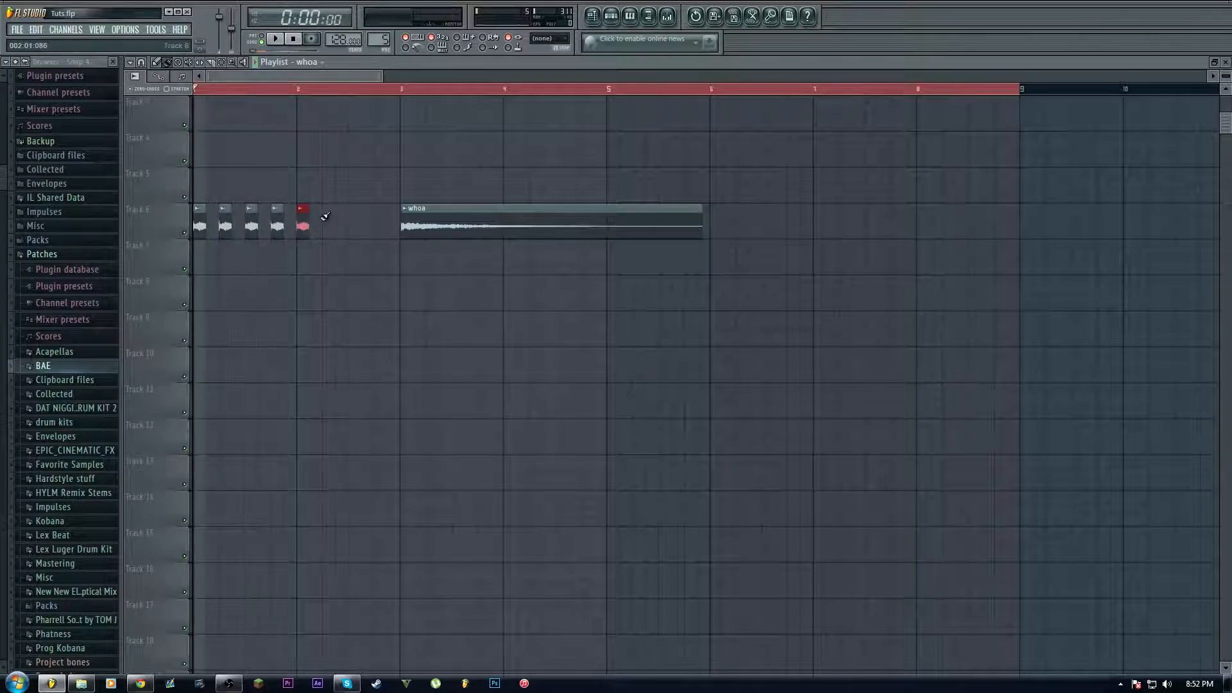
Step: Replace the slice at bar 2 with one on the last half beat of bar 1 and shorten the beat 4 slice to 12 ticks
{"action": "left_click_drag", "start_coordinate": [300, 231], "coordinate": [291, 220]}
{"action": "scroll", "coordinate": [283, 90], "scroll_direction": "up", "scroll_amount": 5}
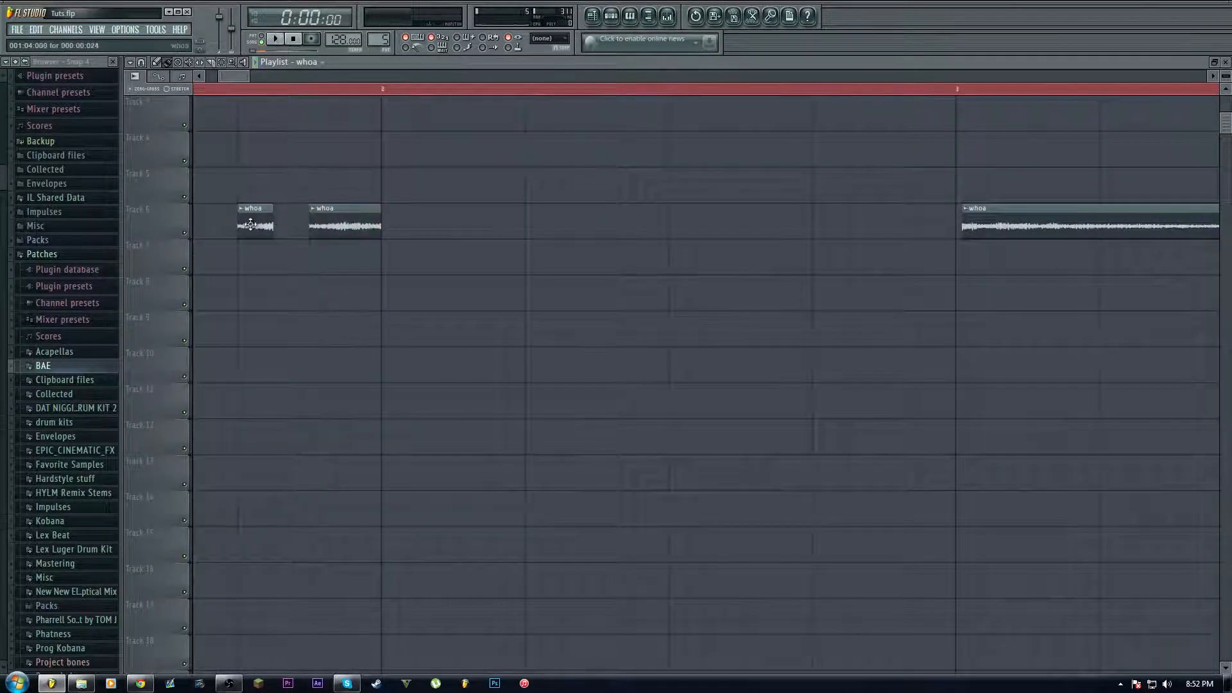
{"action": "scroll", "coordinate": [247, 90], "scroll_direction": "up", "scroll_amount": 3}
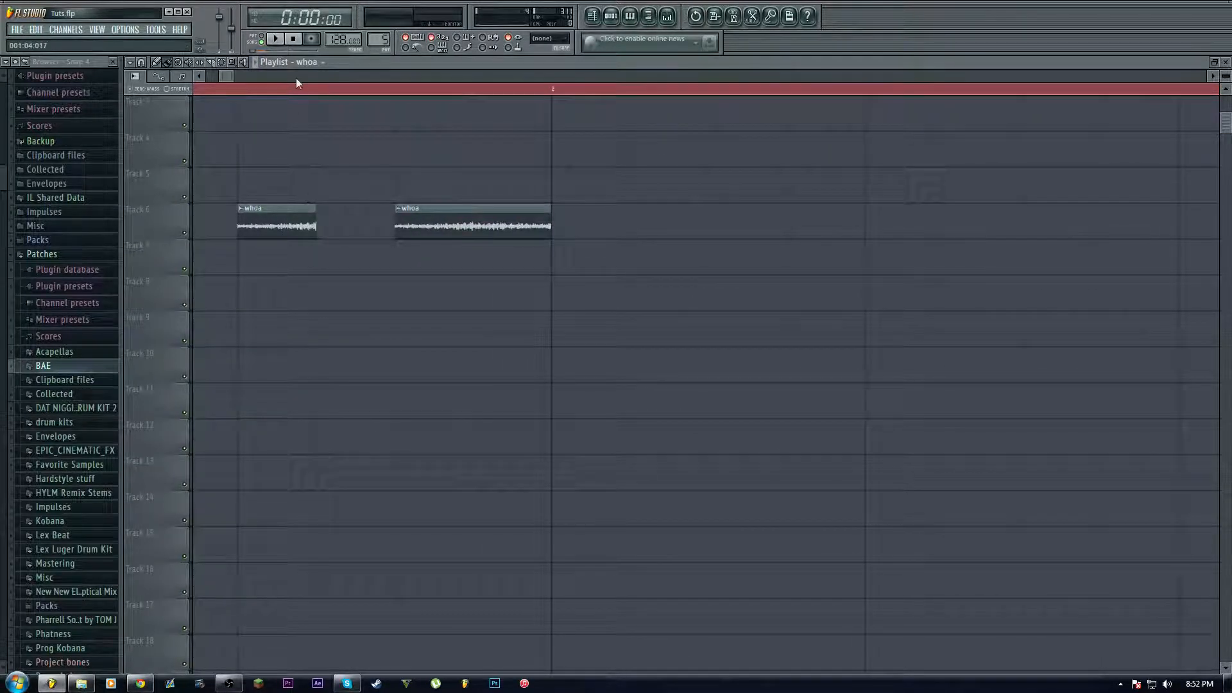
{"action": "scroll", "coordinate": [297, 90], "scroll_direction": "up", "scroll_amount": 3}
{"action": "scroll", "coordinate": [292, 78], "scroll_direction": "left", "scroll_amount": 3}
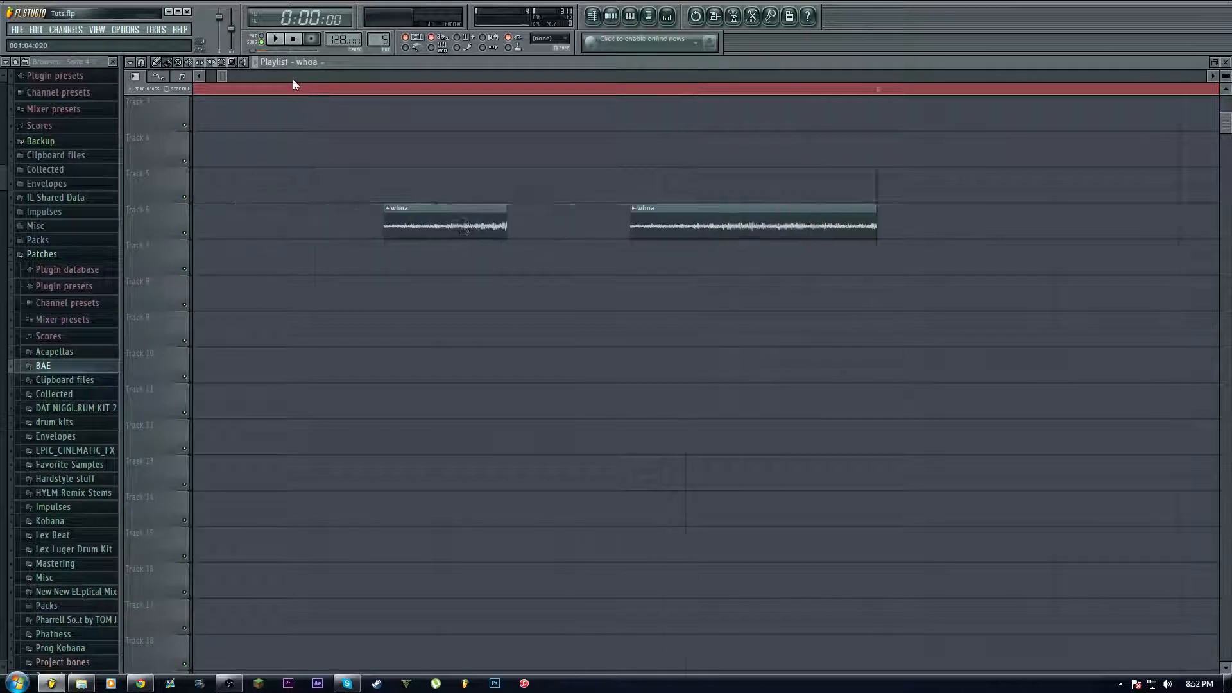
{"action": "left_click_drag", "start_coordinate": [564, 237], "coordinate": [534, 231]}
{"action": "left_click", "coordinate": [503, 234]}
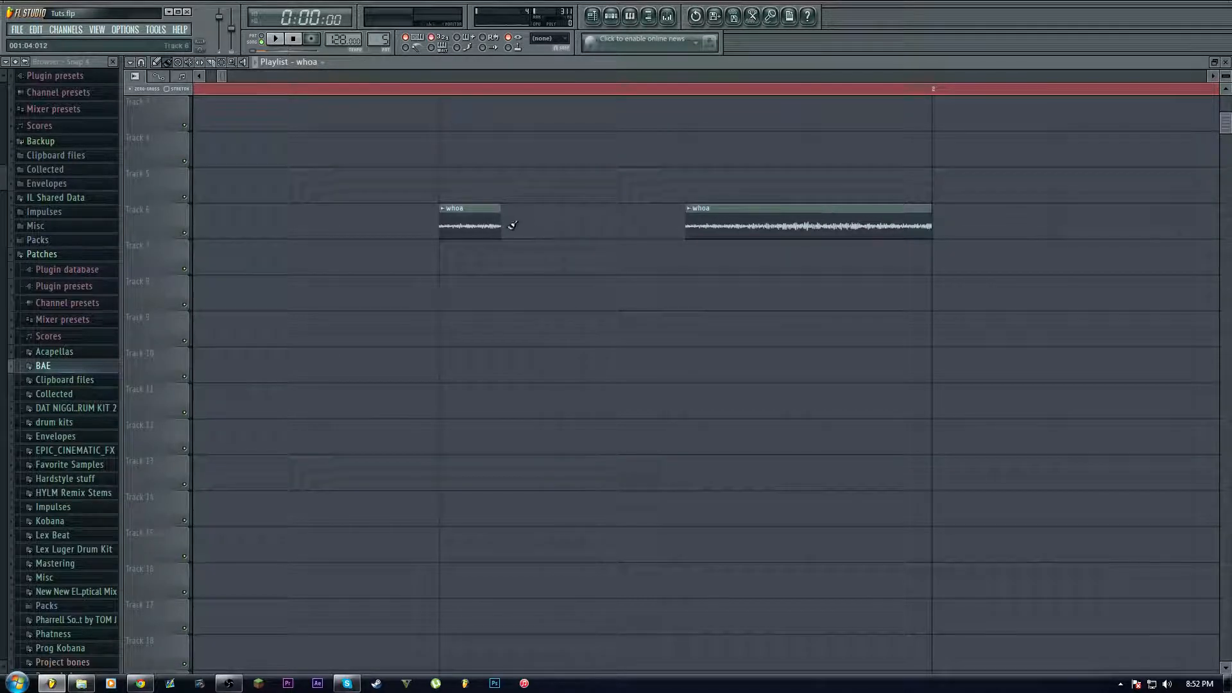
Step: Add a 12-tick copy right after the beat 4 slice, shorten the first to 6 ticks and try a 6-tick copy between them
{"action": "left_click", "coordinate": [514, 226]}
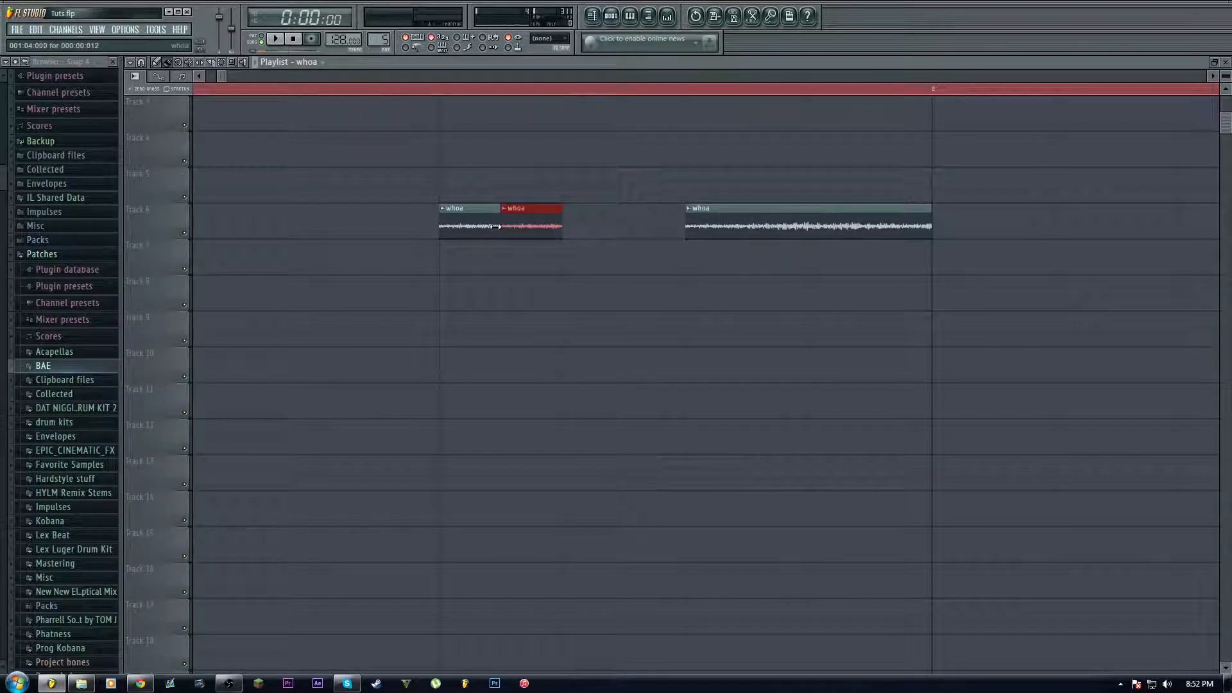
{"action": "left_click_drag", "start_coordinate": [496, 226], "coordinate": [468, 235]}
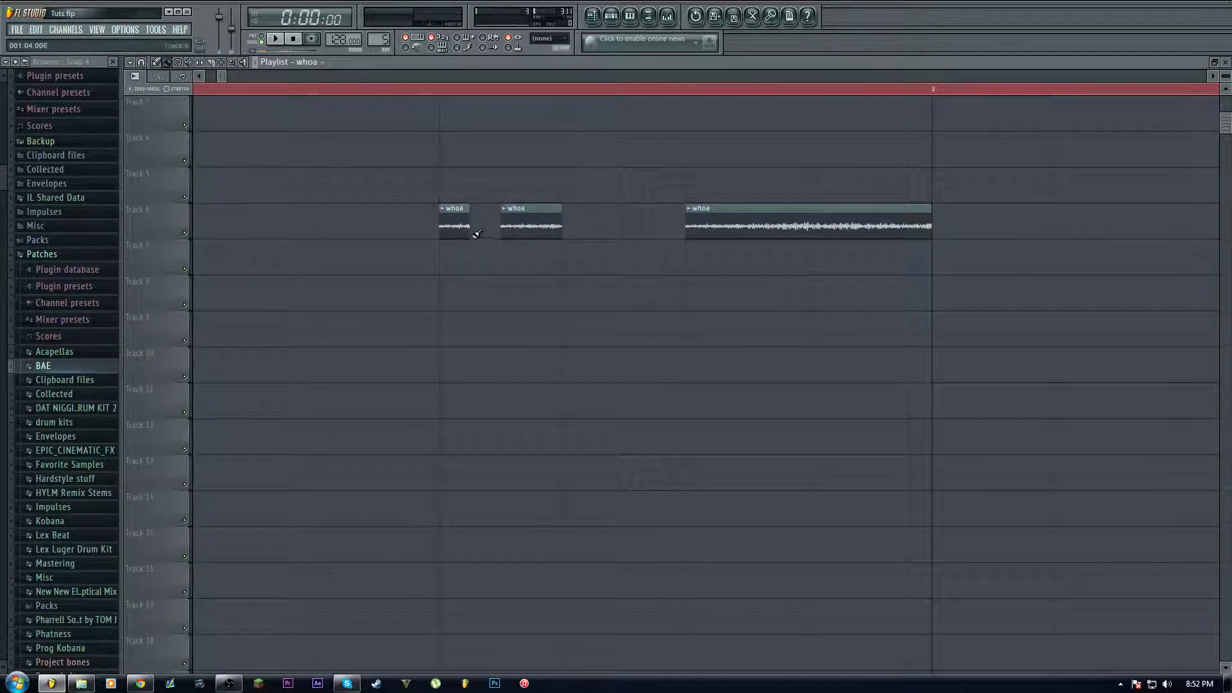
{"action": "mouse_move", "coordinate": [455, 185]}
{"action": "left_mouse_down"}
{"action": "mouse_move", "coordinate": [485, 239]}
{"action": "mouse_move", "coordinate": [511, 227]}
{"action": "left_mouse_up"}
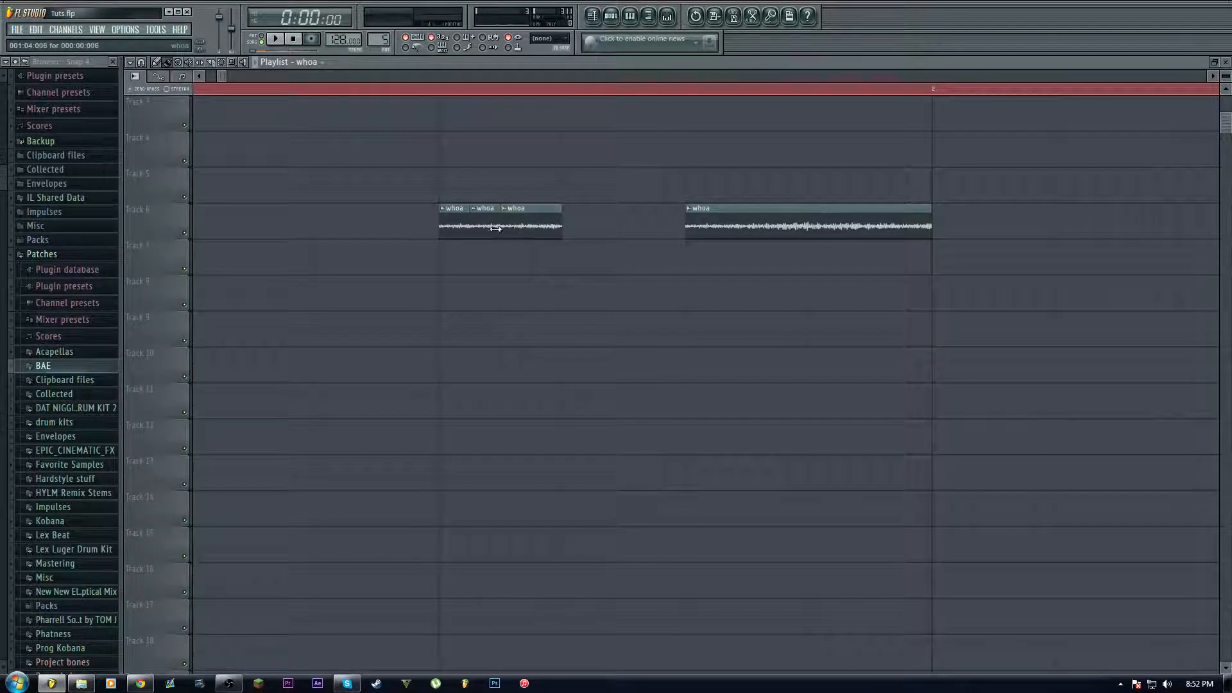
{"action": "right_click", "coordinate": [495, 229]}
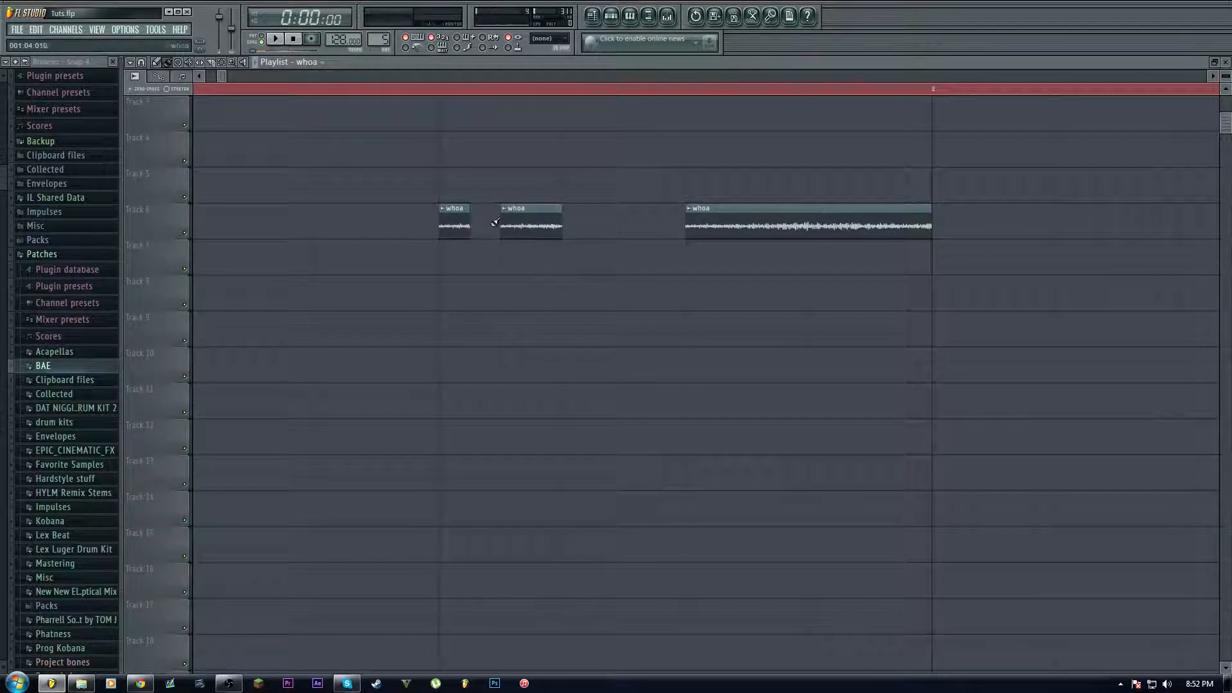
Step: Replace the 12-tick whoa slice in bar 1's beat 4 with a 6-tick slice at tick 12 of that beat
{"action": "right_click", "coordinate": [531, 219]}
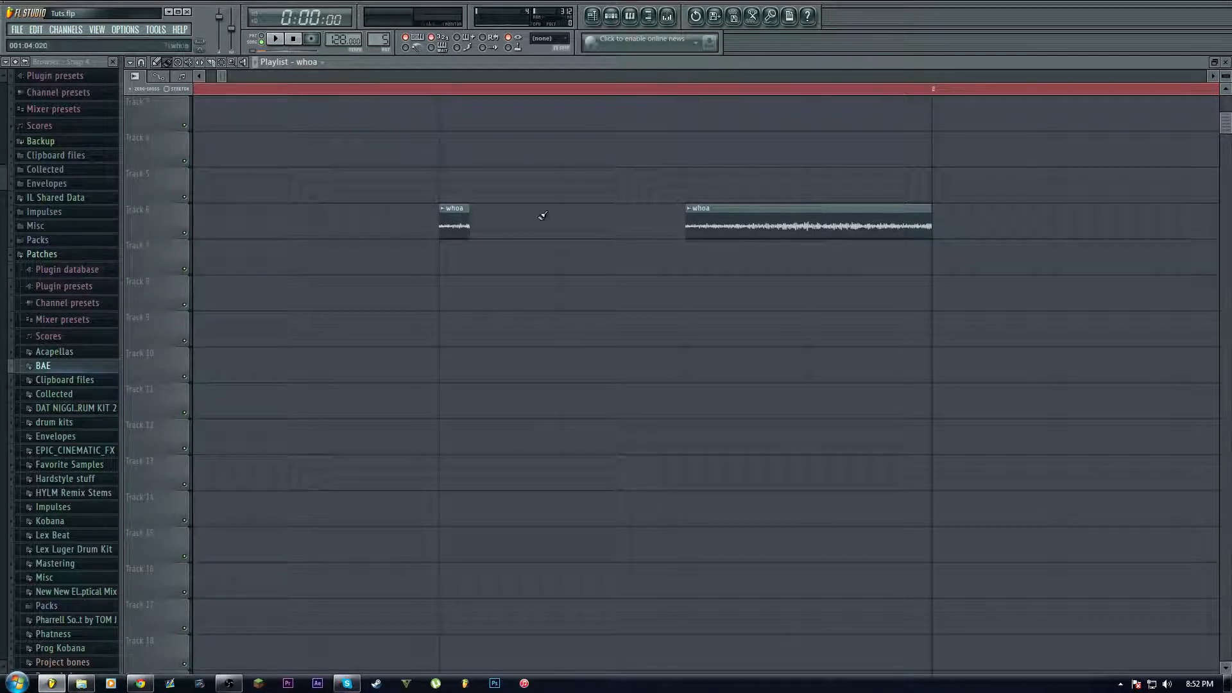
{"action": "left_click", "coordinate": [567, 219]}
{"action": "left_click_drag", "start_coordinate": [567, 219], "coordinate": [540, 228]}
{"action": "left_click", "coordinate": [509, 227]}
{"action": "right_click", "coordinate": [534, 227]}
{"action": "left_click", "coordinate": [505, 228]}
{"action": "left_click", "coordinate": [546, 228]}
{"action": "right_click", "coordinate": [499, 229]}
{"action": "right_click", "coordinate": [547, 233]}
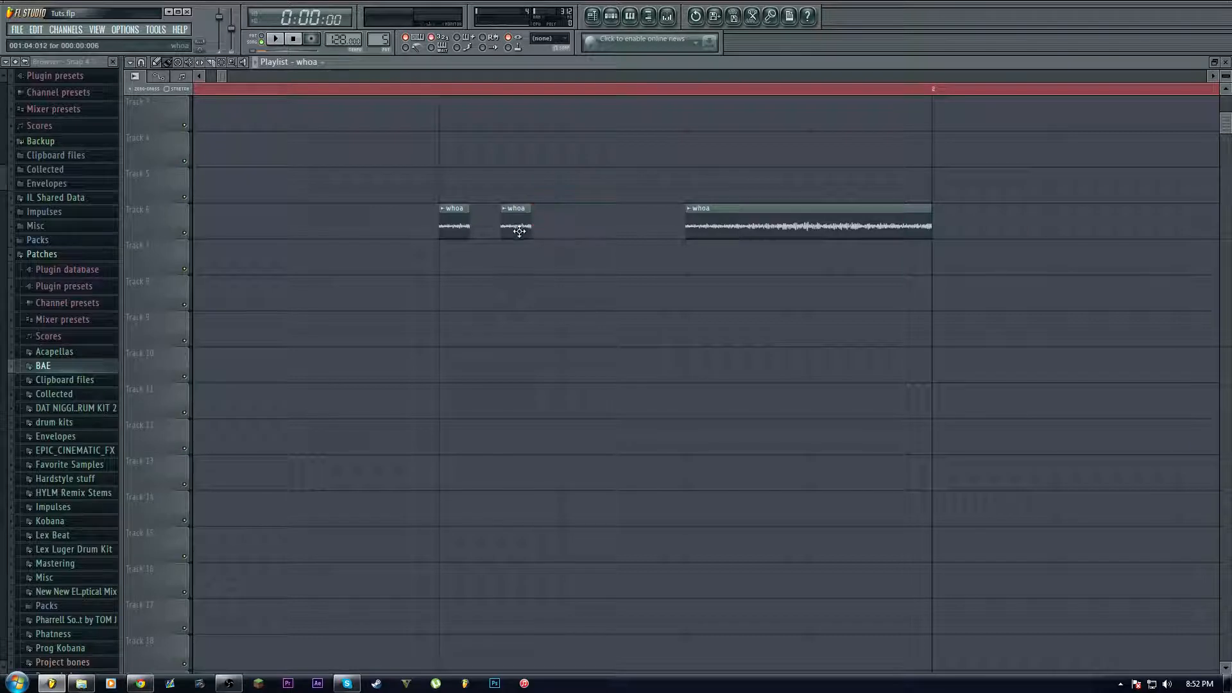
Step: Add 6-tick whoa slices at ticks 24 and 36 of bar 1's beat 4 and preview the rhythm
{"action": "left_click", "coordinate": [577, 228]}
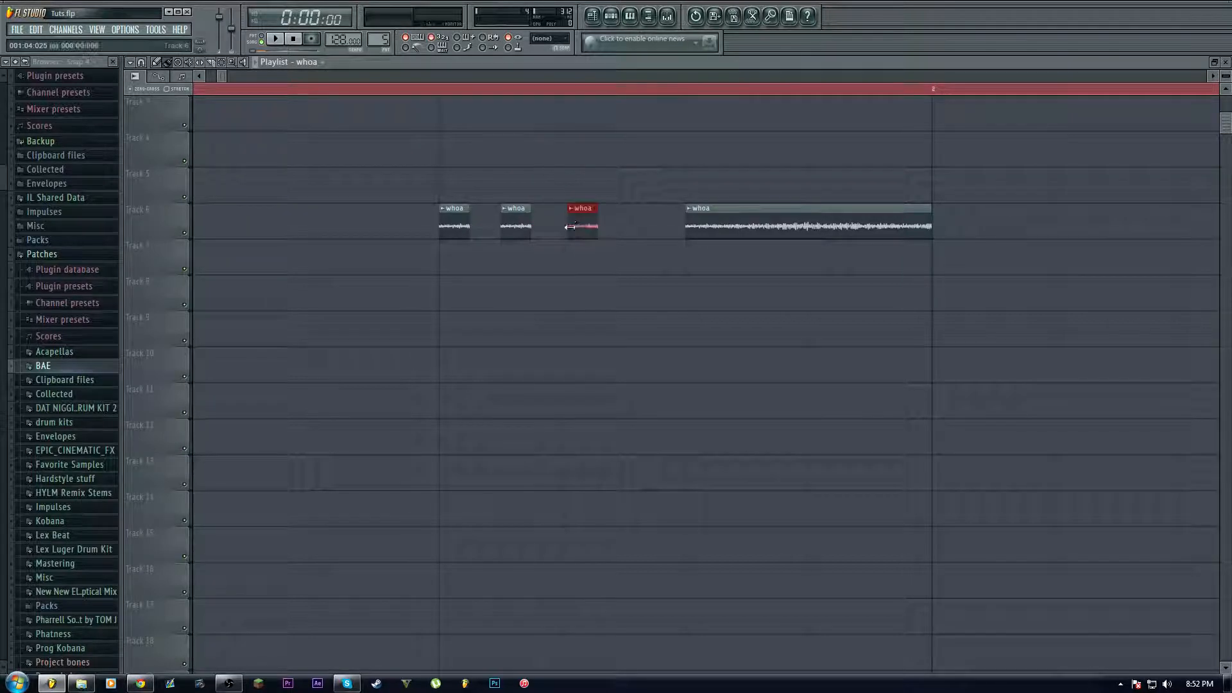
{"action": "left_click", "coordinate": [606, 229]}
{"action": "left_click_drag", "start_coordinate": [618, 229], "coordinate": [641, 228]}
{"action": "left_click", "coordinate": [631, 228]}
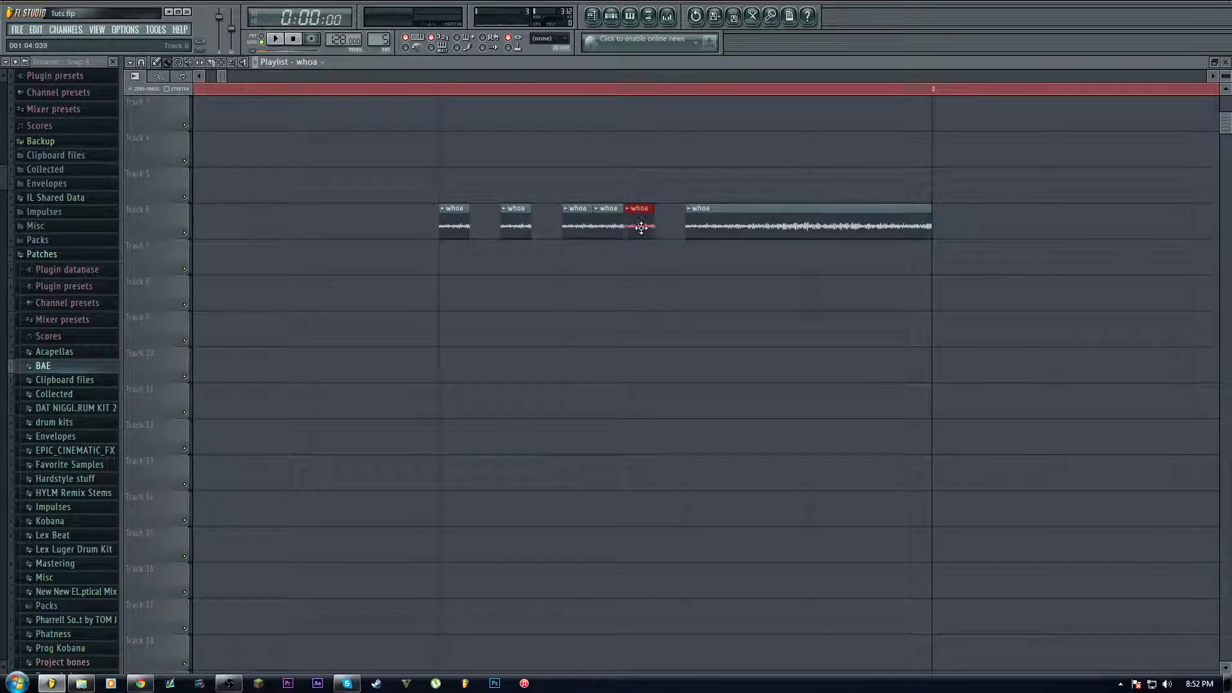
{"action": "right_click", "coordinate": [606, 227]}
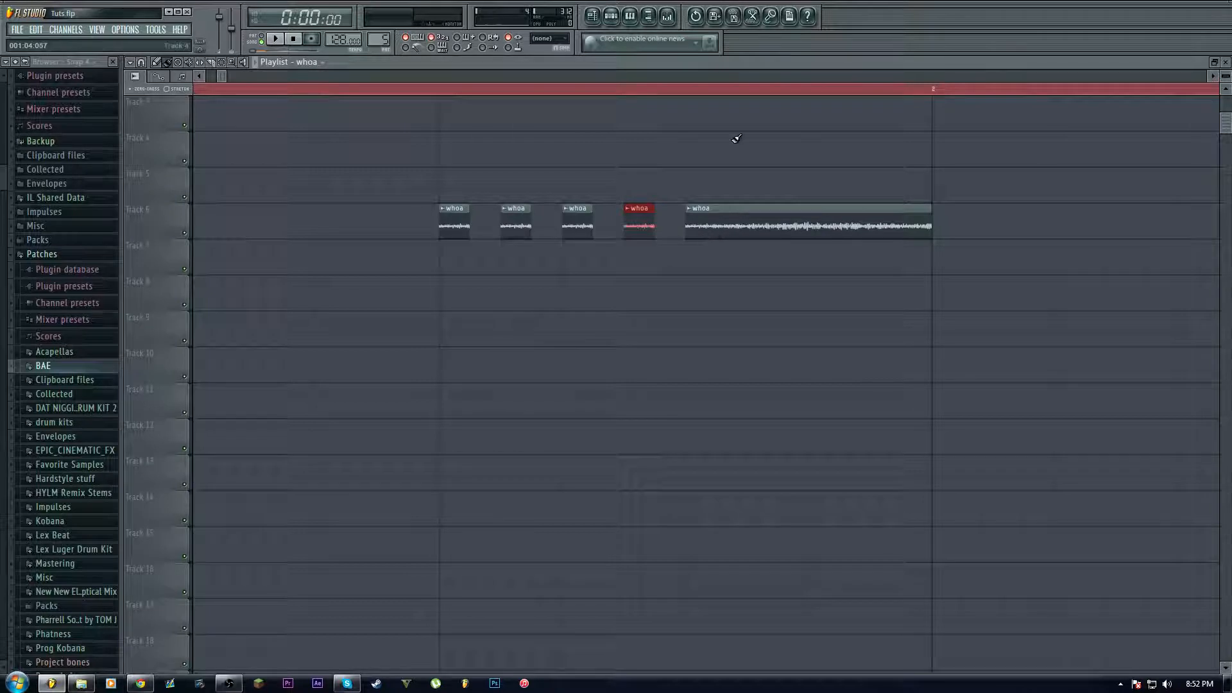
{"action": "scroll", "coordinate": [706, 96], "scroll_direction": "down", "scroll_amount": 5}
{"action": "key", "text": "space"}
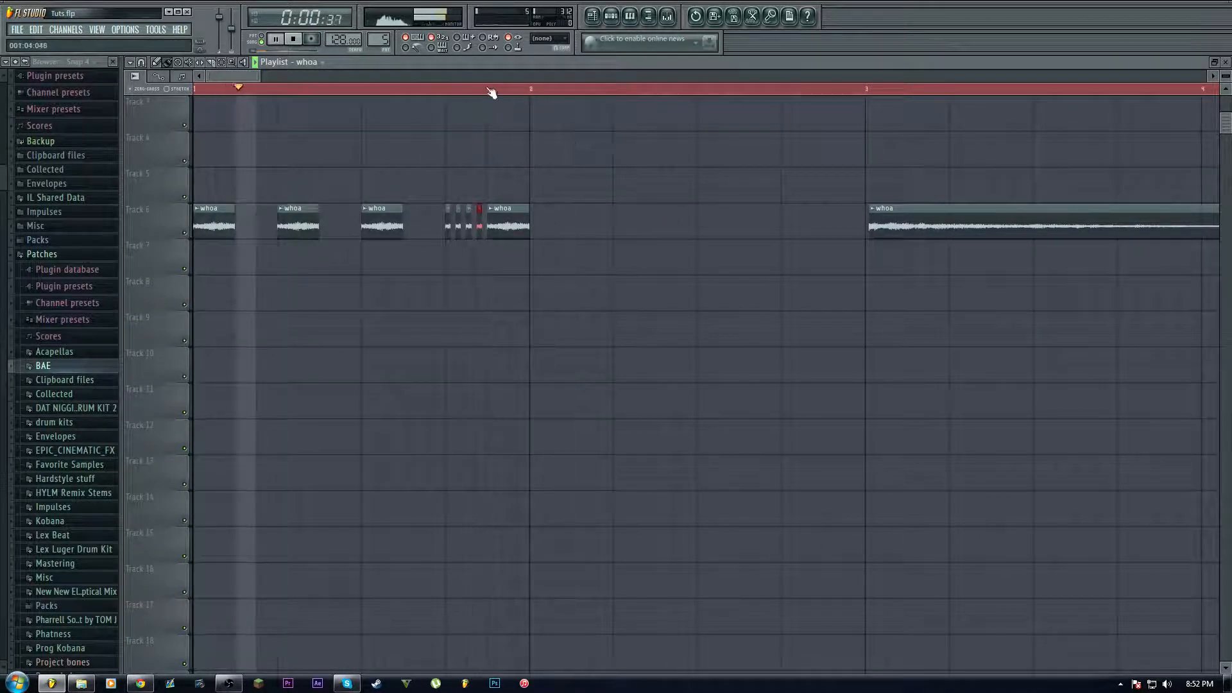
{"action": "scroll", "coordinate": [491, 93], "scroll_direction": "up", "scroll_amount": 4}
{"action": "key", "text": "space"}
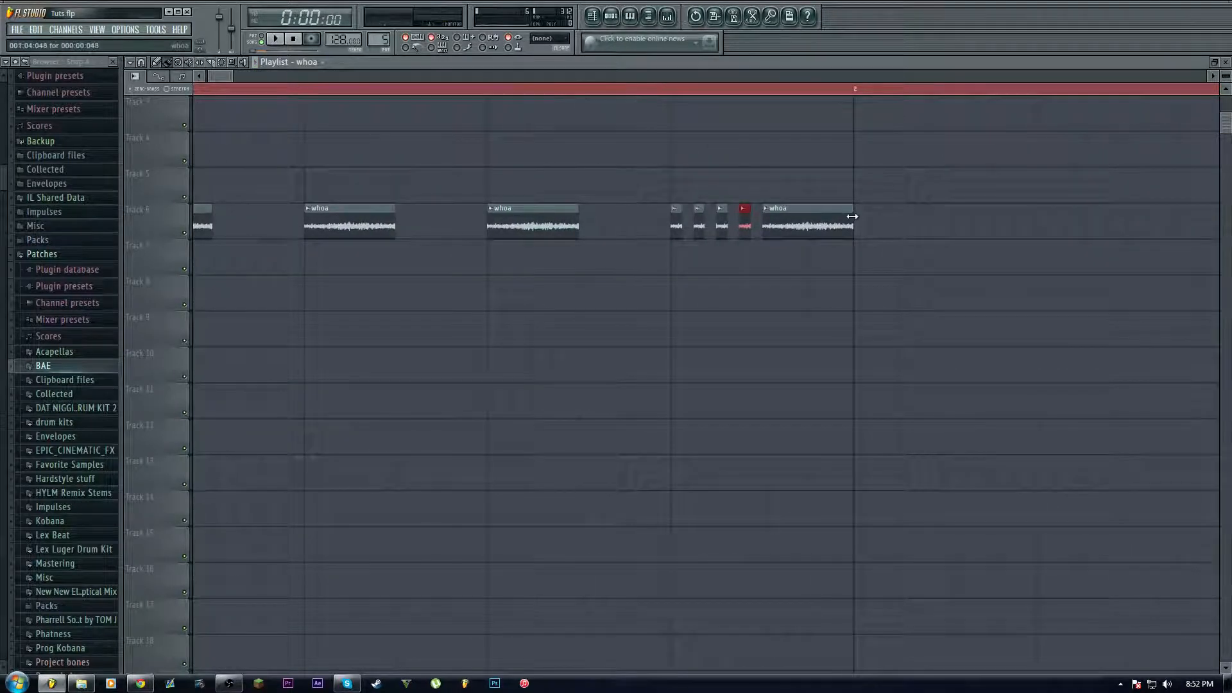
Step: Shorten bar 1's closing half-beat slice to 12 ticks and add a 12-tick copy at tick 72 of beat 4
{"action": "left_click_drag", "start_coordinate": [852, 217], "coordinate": [764, 223]}
{"action": "scroll", "coordinate": [808, 96], "scroll_direction": "up", "scroll_amount": 3}
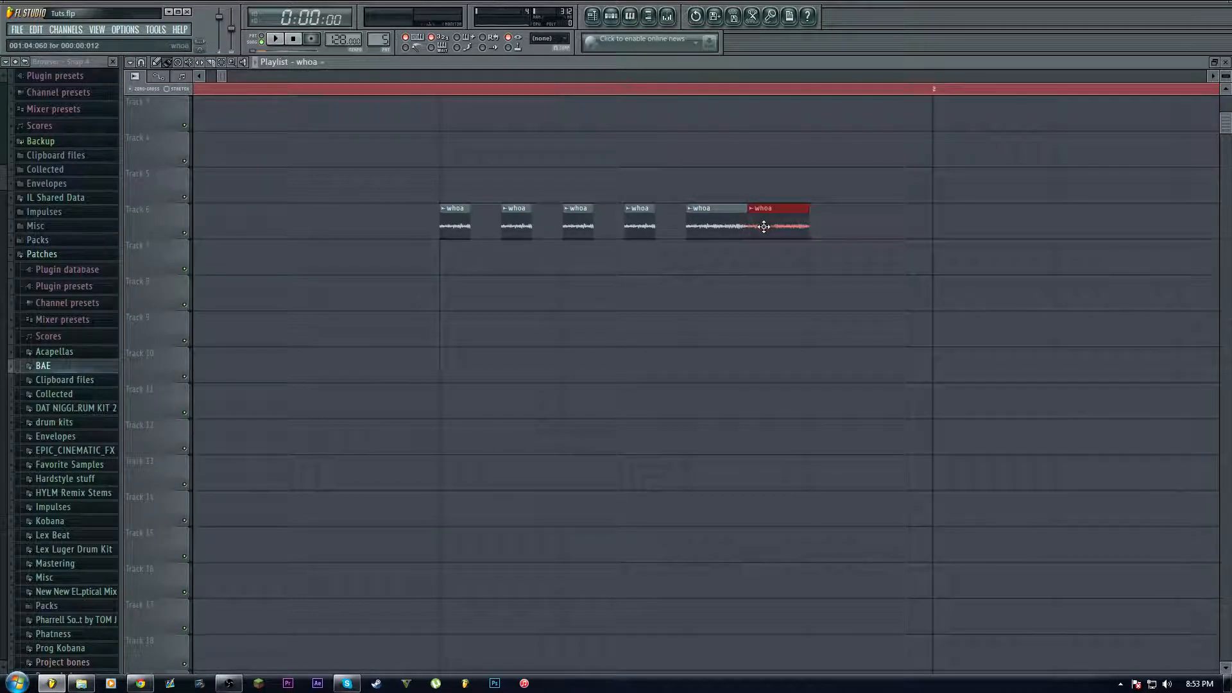
{"action": "right_click", "coordinate": [762, 224]}
{"action": "left_click", "coordinate": [823, 225]}
{"action": "key", "text": "space"}
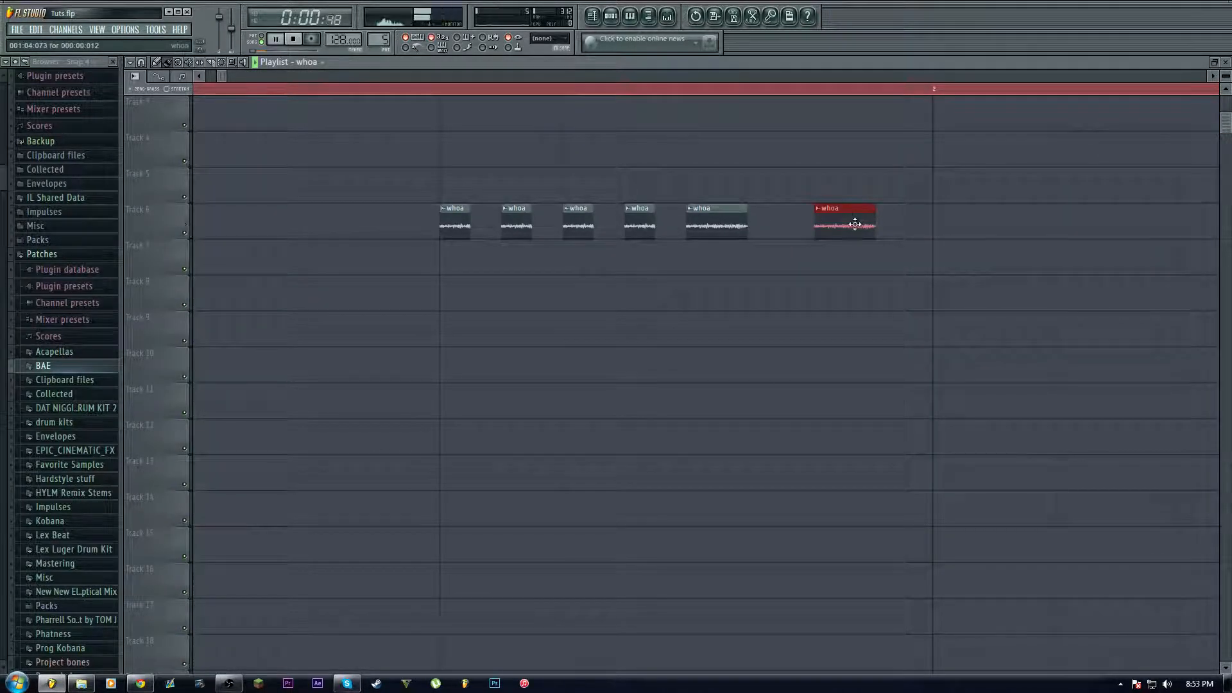
{"action": "left_click_drag", "start_coordinate": [822, 225], "coordinate": [817, 225]}
{"action": "key", "text": "space"}
Step: Duplicate bar 1's whoa slices into bar 2 during playback and delete the long whoa clip at bar 3
{"action": "scroll", "coordinate": [836, 94], "scroll_direction": "down", "scroll_amount": 5}
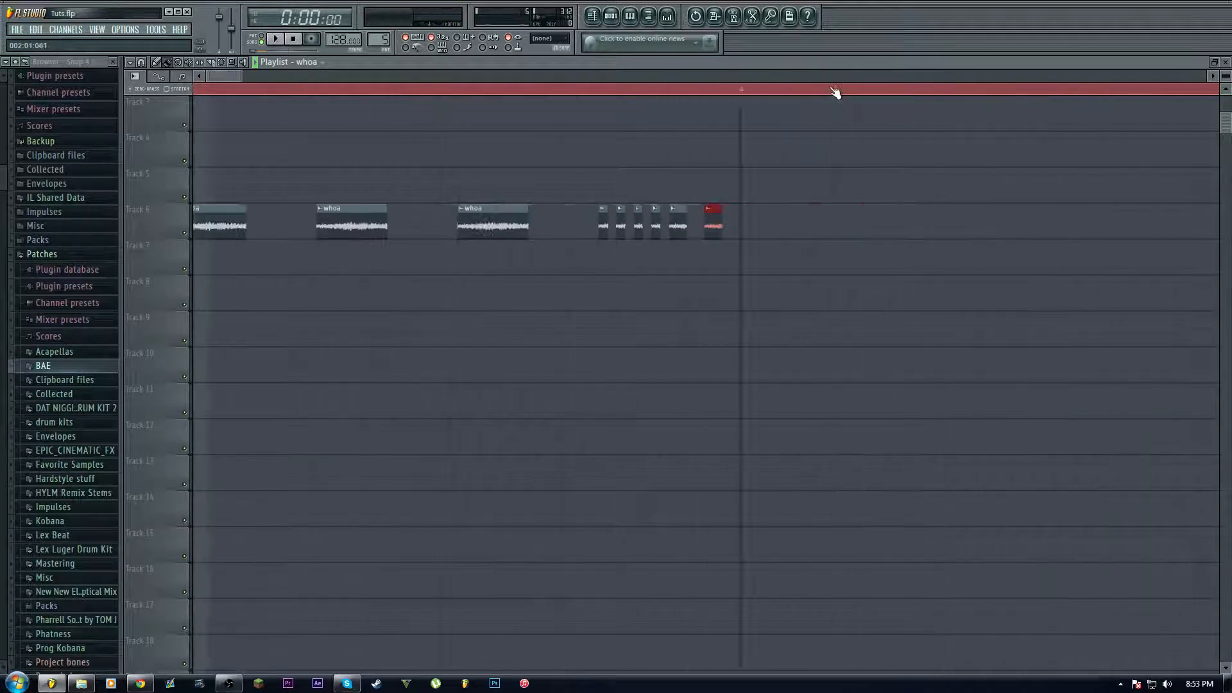
{"action": "key", "text": "space"}
{"action": "left_click_drag", "start_coordinate": [529, 219], "coordinate": [512, 240]}
{"action": "scroll", "coordinate": [575, 90], "scroll_direction": "down", "scroll_amount": 3}
{"action": "scroll", "coordinate": [574, 90], "scroll_direction": "down", "scroll_amount": 2}
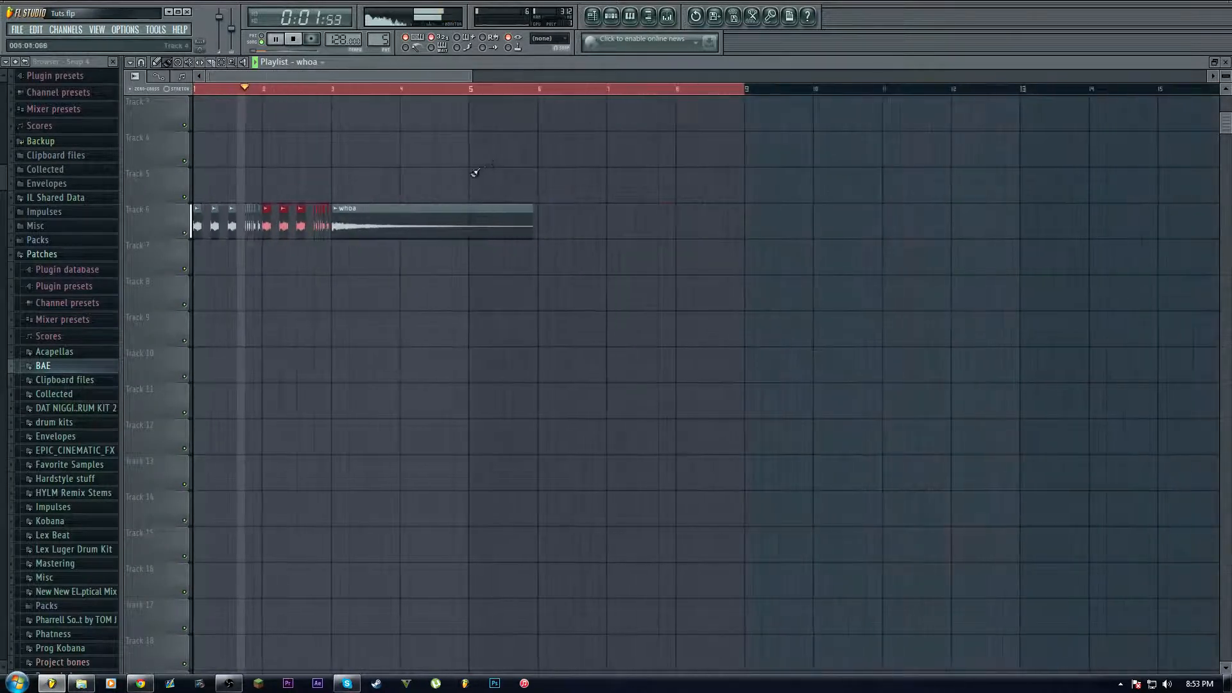
{"action": "right_click", "coordinate": [426, 226]}
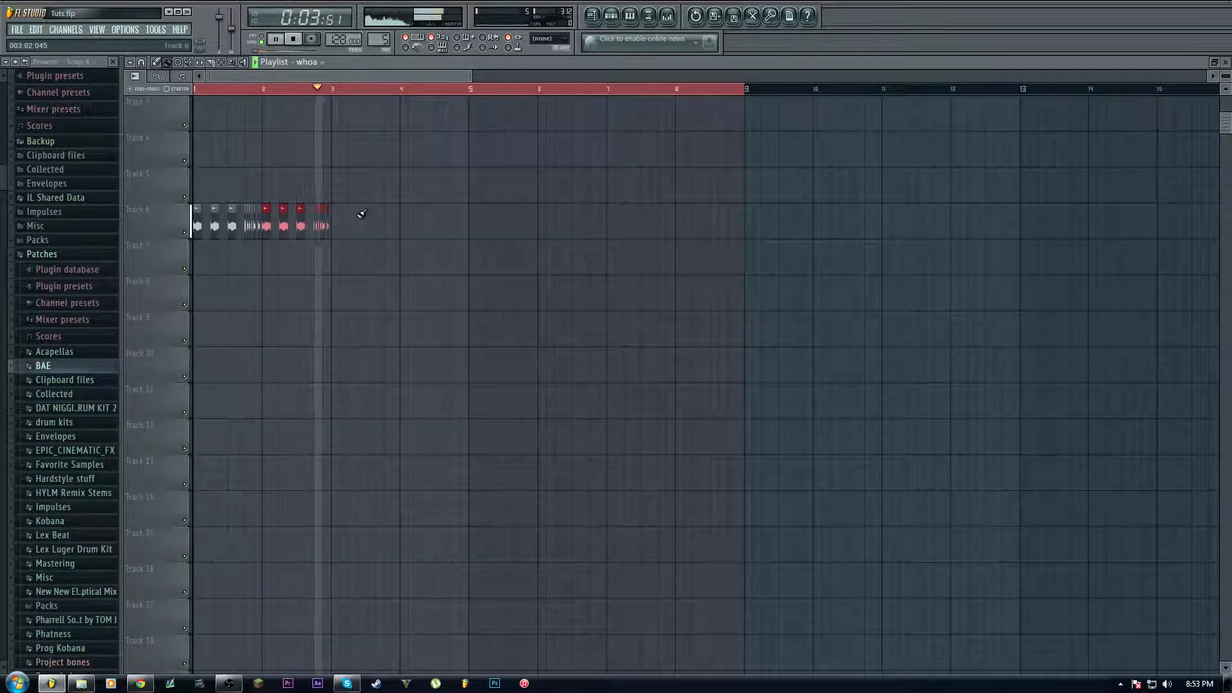
{"action": "key", "text": "space"}
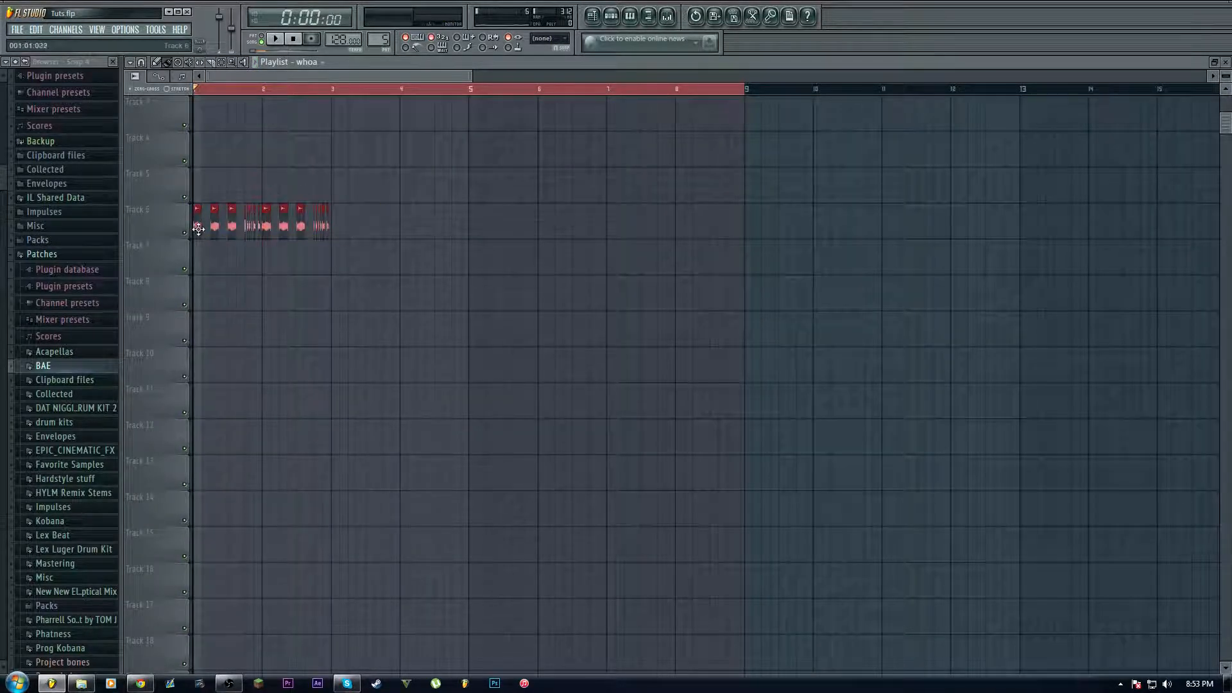
Step: Duplicate the two-bar whoa stutter into bars 3 and 4 and set the time selection over bars 1 to 4
{"action": "key", "text": "ctrl+b"}
{"action": "key", "text": "ctrl+b"}
{"action": "scroll", "coordinate": [426, 210], "scroll_direction": "up", "scroll_amount": 2}
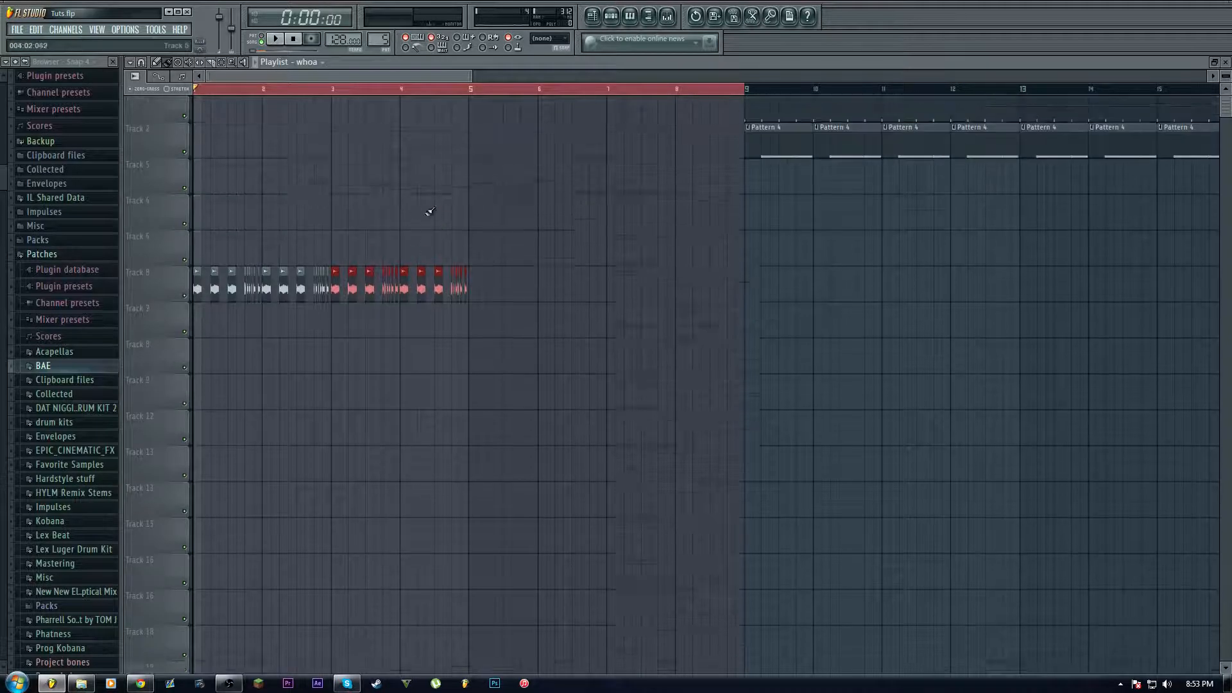
{"action": "left_click_drag", "start_coordinate": [468, 91], "coordinate": [1, 178]}
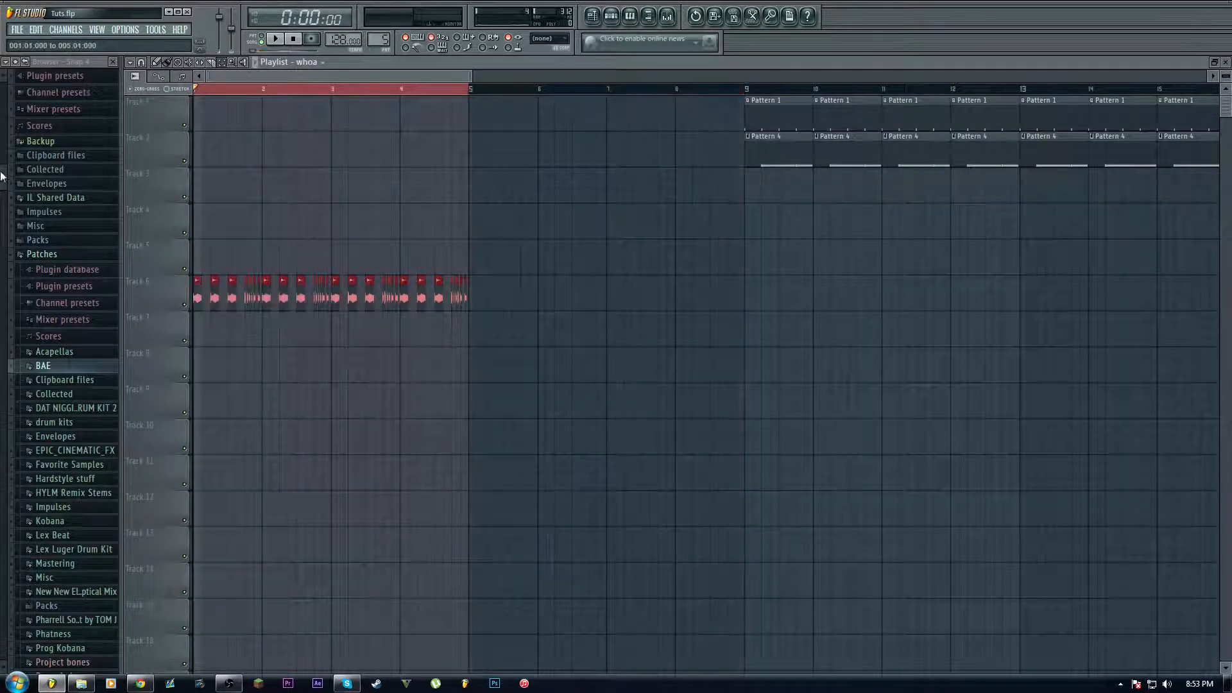
Step: Move the Pattern 1 and Pattern 4 clips from bars 9–10 to bar 1 and repeat them over bars 3 and 4
{"action": "left_click", "coordinate": [618, 179]}
{"action": "left_click_drag", "start_coordinate": [742, 100], "coordinate": [841, 152]}
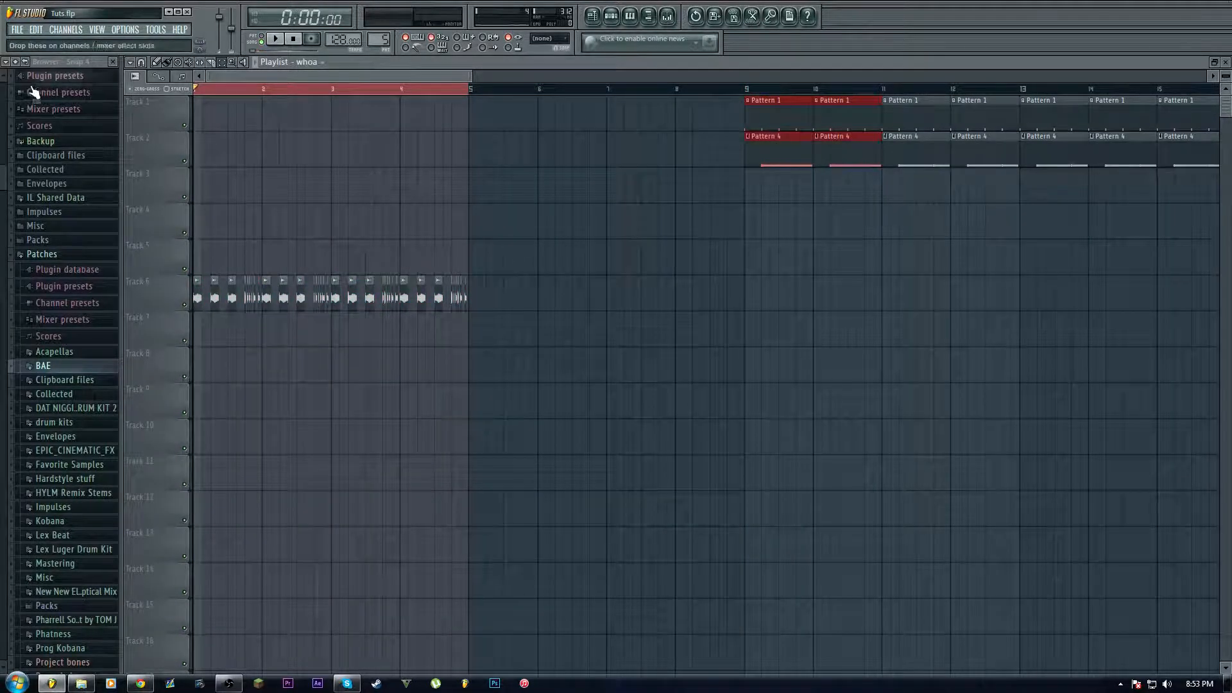
{"action": "left_click", "coordinate": [168, 63]}
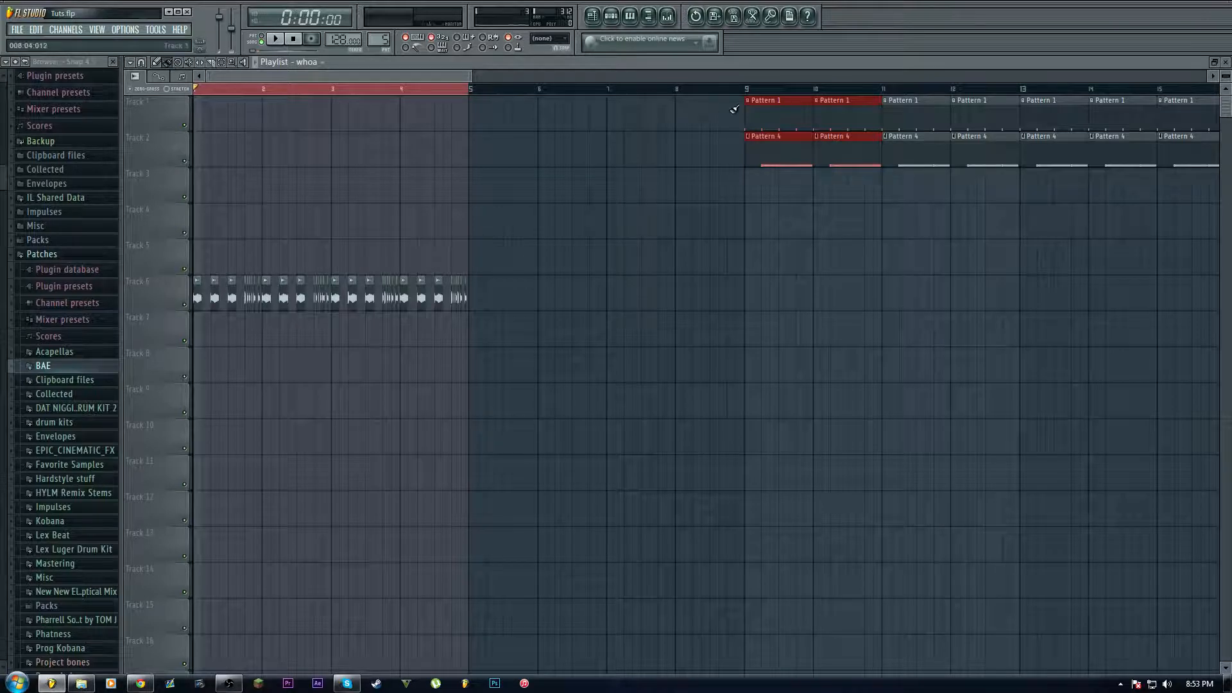
{"action": "mouse_move", "coordinate": [764, 114]}
{"action": "left_mouse_down"}
{"action": "mouse_move", "coordinate": [166, 118]}
{"action": "mouse_move", "coordinate": [391, 122]}
{"action": "mouse_move", "coordinate": [357, 122]}
{"action": "left_mouse_up"}
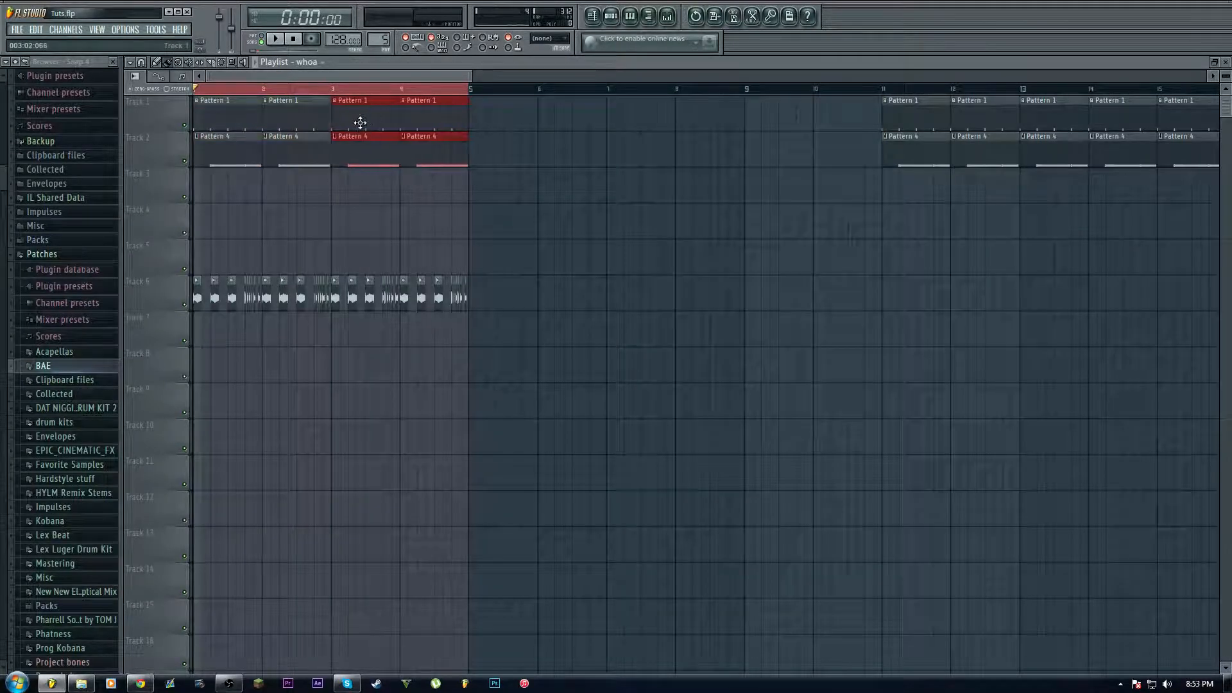
{"action": "left_click", "coordinate": [722, 166]}
Step: Route the whoa channel to mixer insert 8 and name that track whoa
{"action": "left_click", "coordinate": [667, 16]}
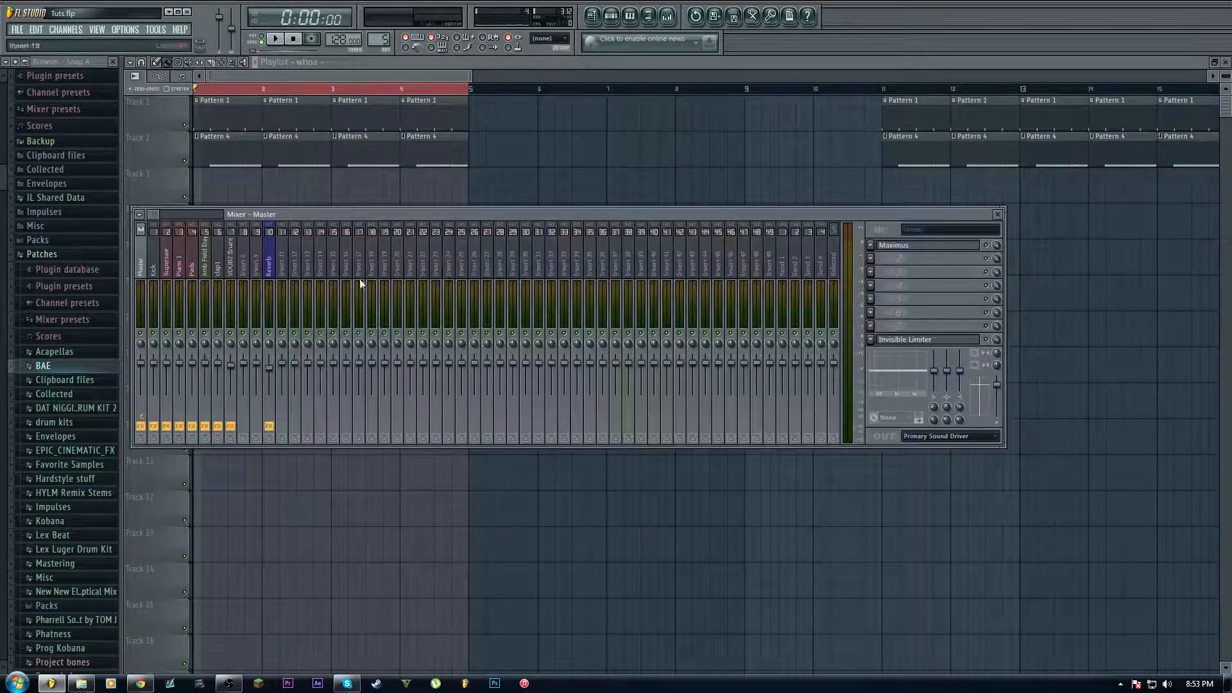
{"action": "left_click", "coordinate": [611, 16]}
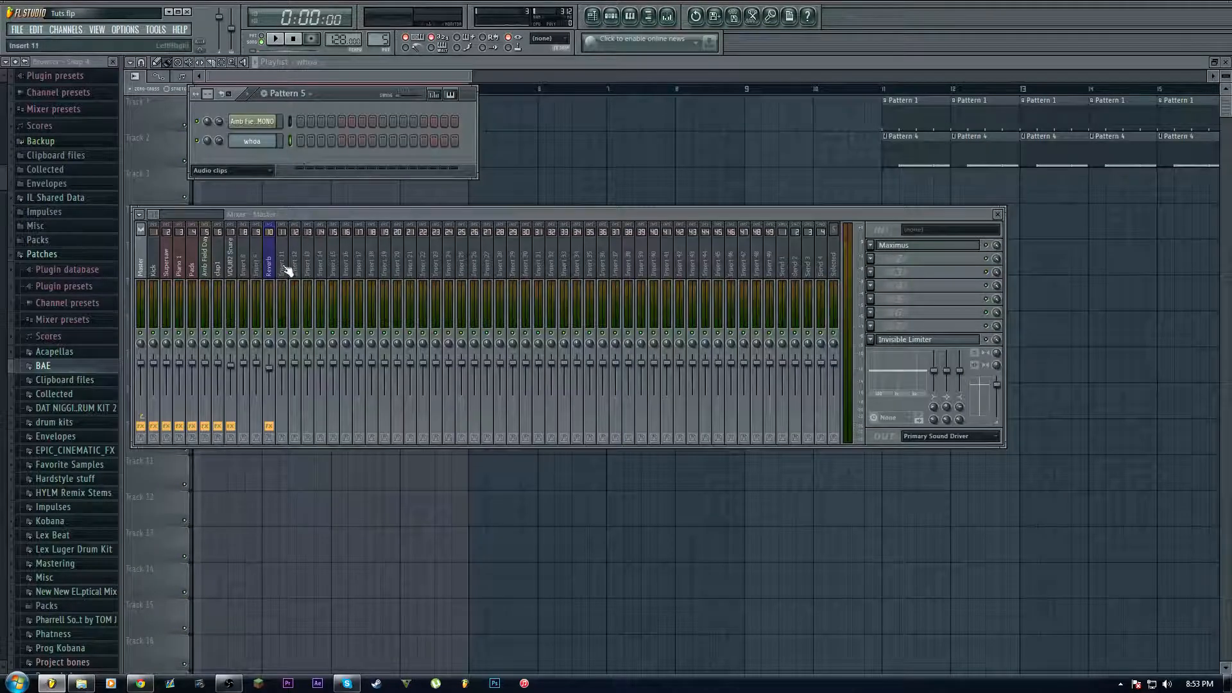
{"action": "right_click", "coordinate": [247, 265]}
{"action": "left_click", "coordinate": [360, 268]}
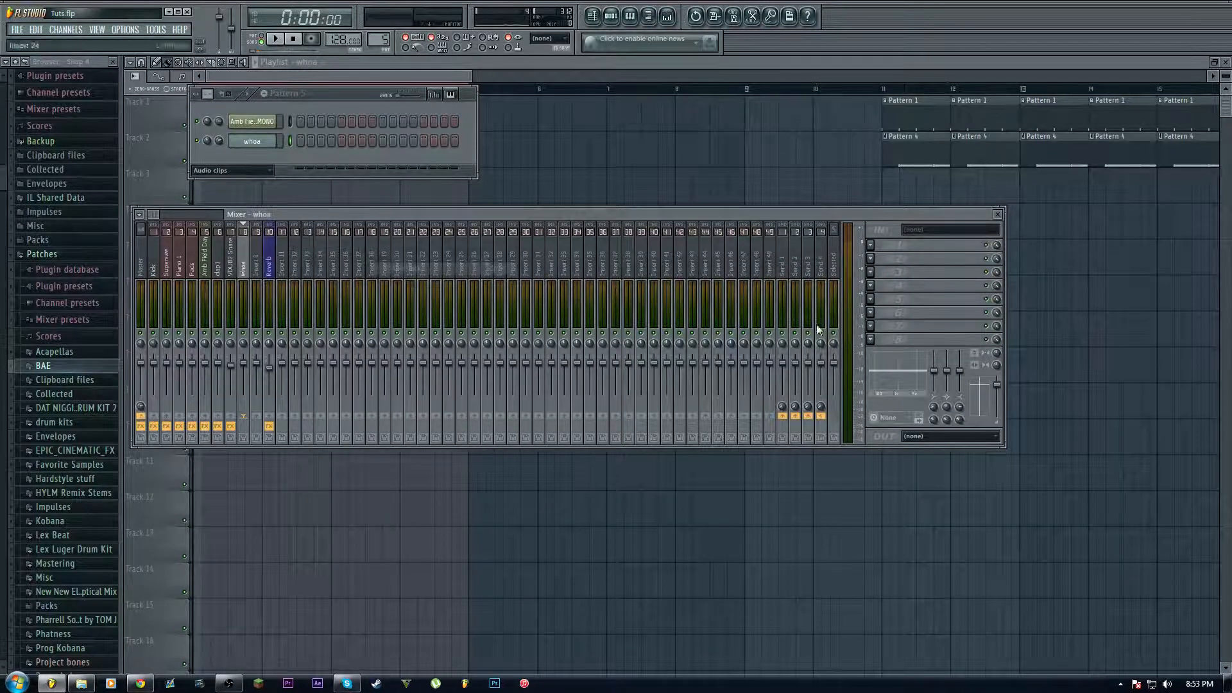
Step: Load Kickstart in the whoa track's last effect slot, choose its second curve shape and preview the playlist
{"action": "left_click", "coordinate": [876, 340]}
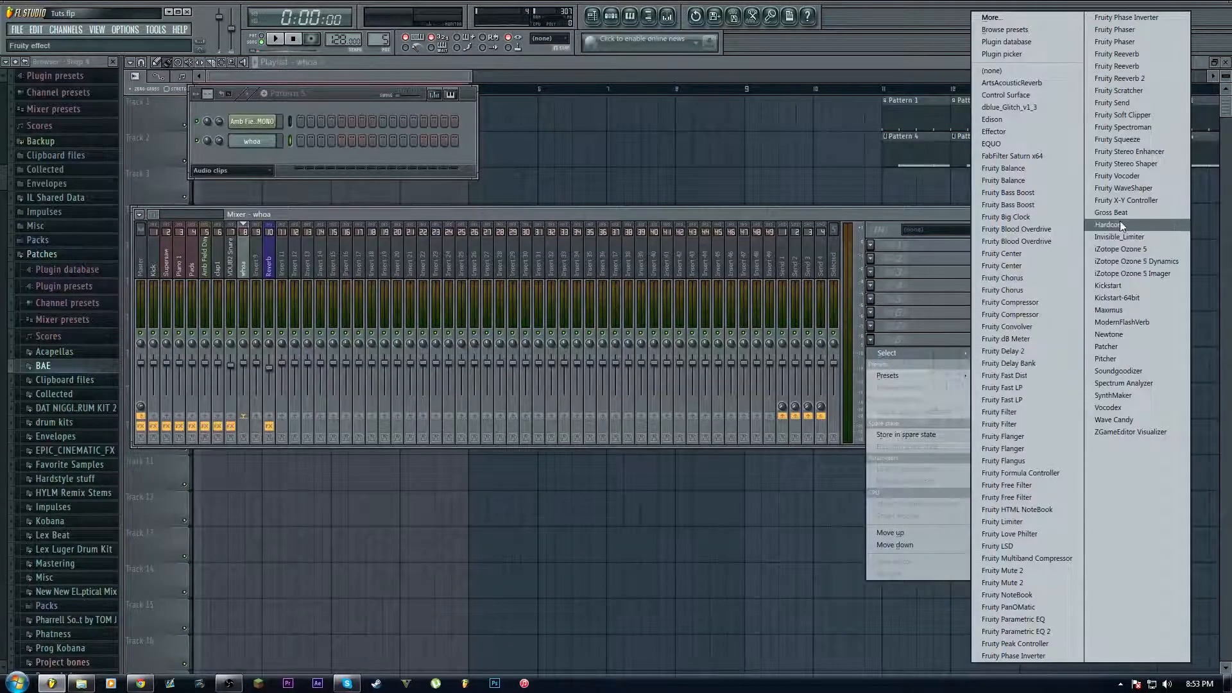
{"action": "left_click", "coordinate": [1128, 297]}
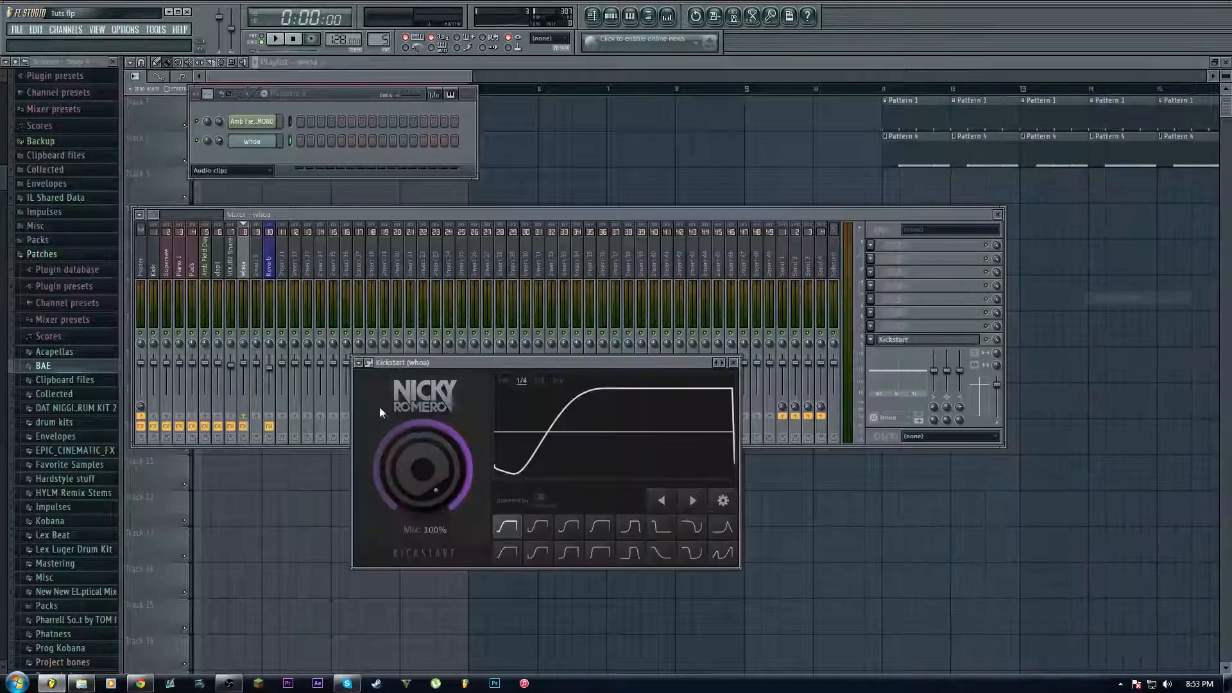
{"action": "left_click", "coordinate": [539, 530]}
{"action": "left_click", "coordinate": [733, 363]}
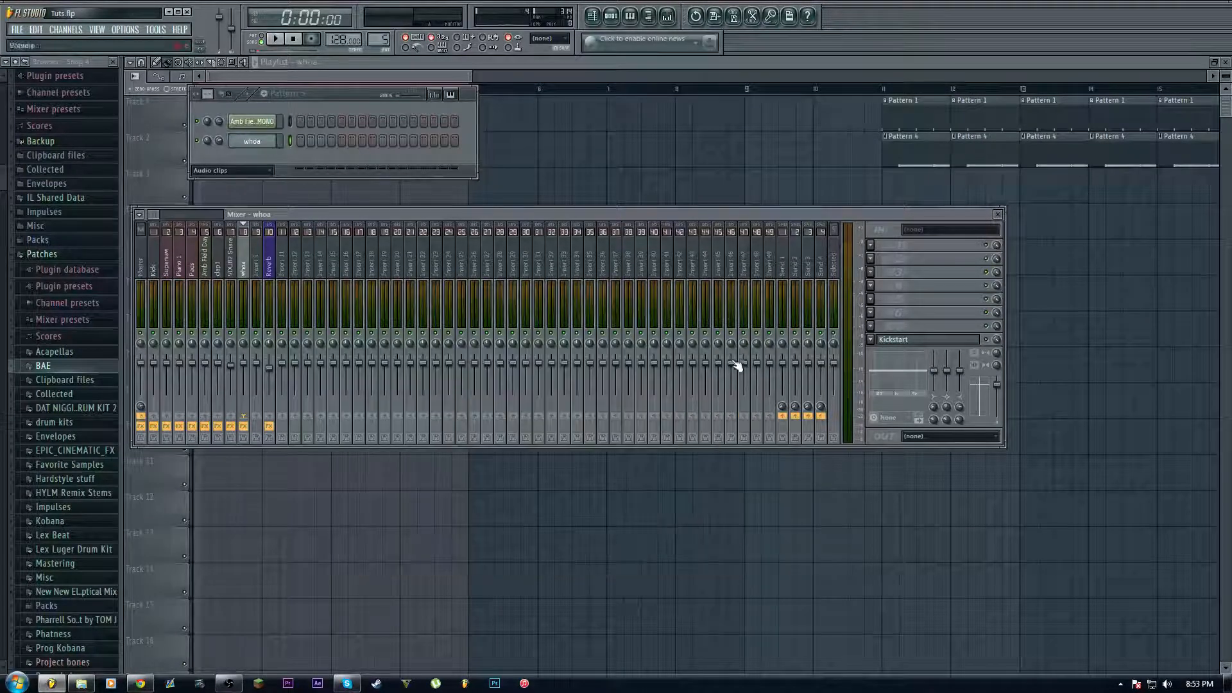
{"action": "key", "text": "space"}
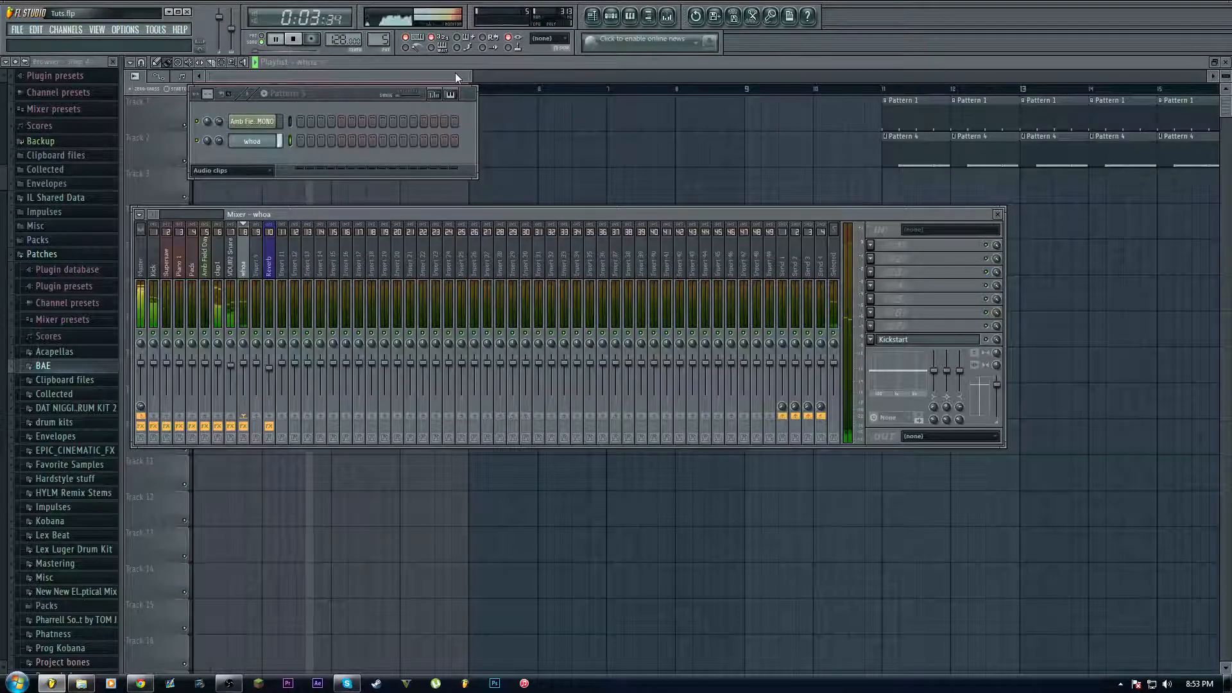
{"action": "left_click", "coordinate": [455, 72]}
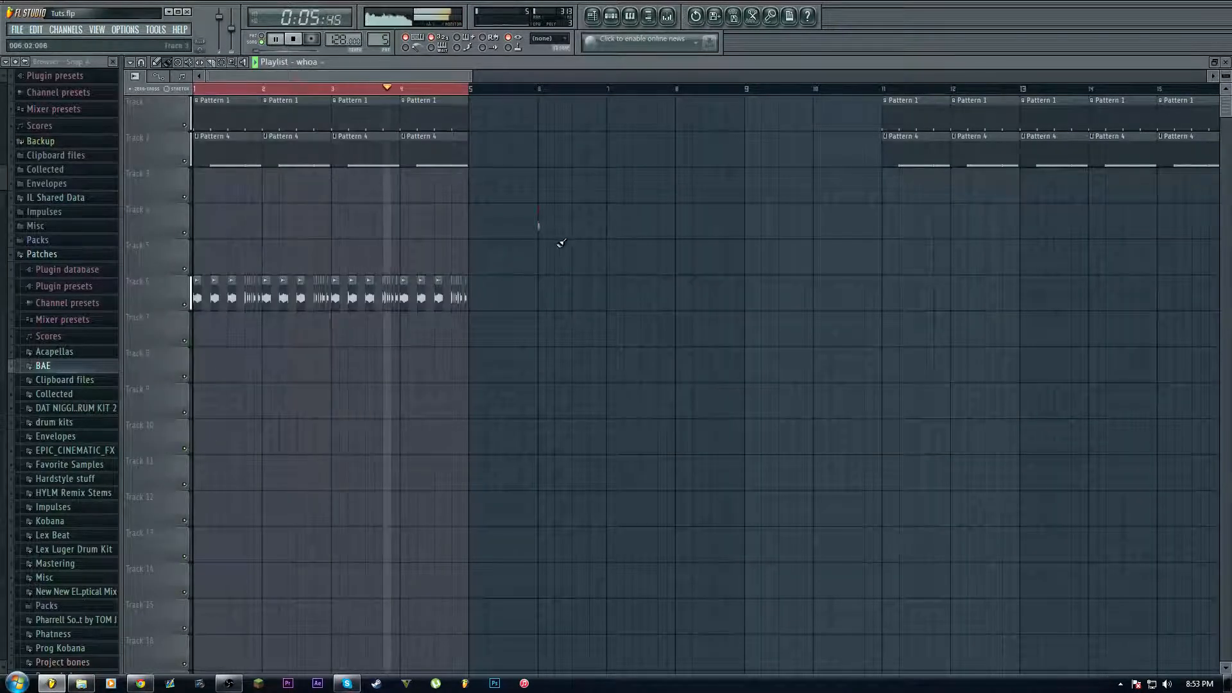
{"action": "key", "text": "space"}
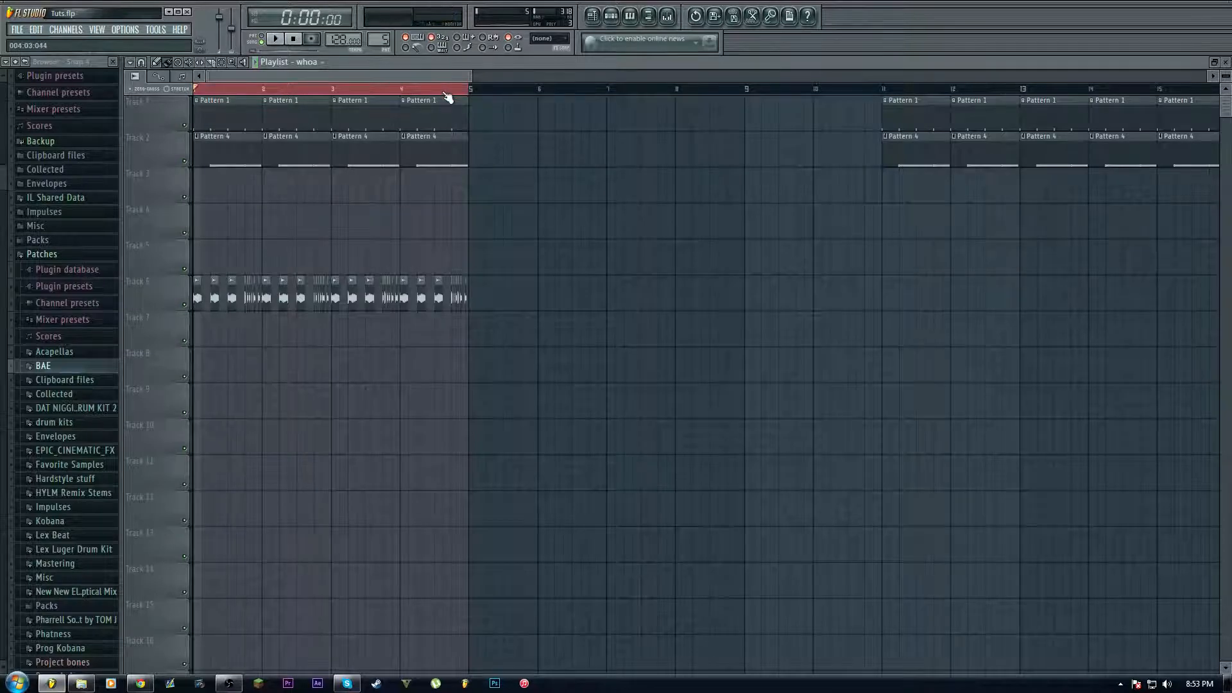
Step: Shorten bar 4's beat 3 whoa slice to 24 ticks, place a copy half a beat after its start and preview from bar 4
{"action": "scroll", "coordinate": [446, 93], "scroll_direction": "up", "scroll_amount": 6}
{"action": "left_click", "coordinate": [244, 91]}
{"action": "key", "text": "space"}
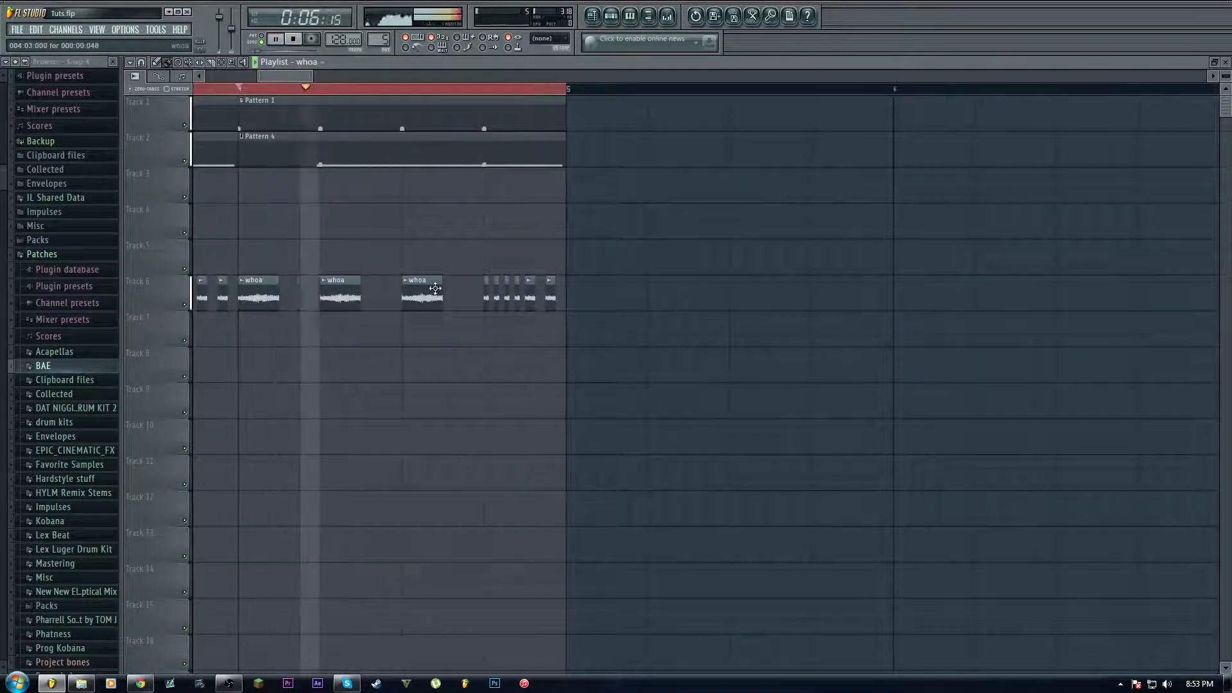
{"action": "key", "text": "space"}
{"action": "left_click_drag", "start_coordinate": [442, 290], "coordinate": [424, 292]}
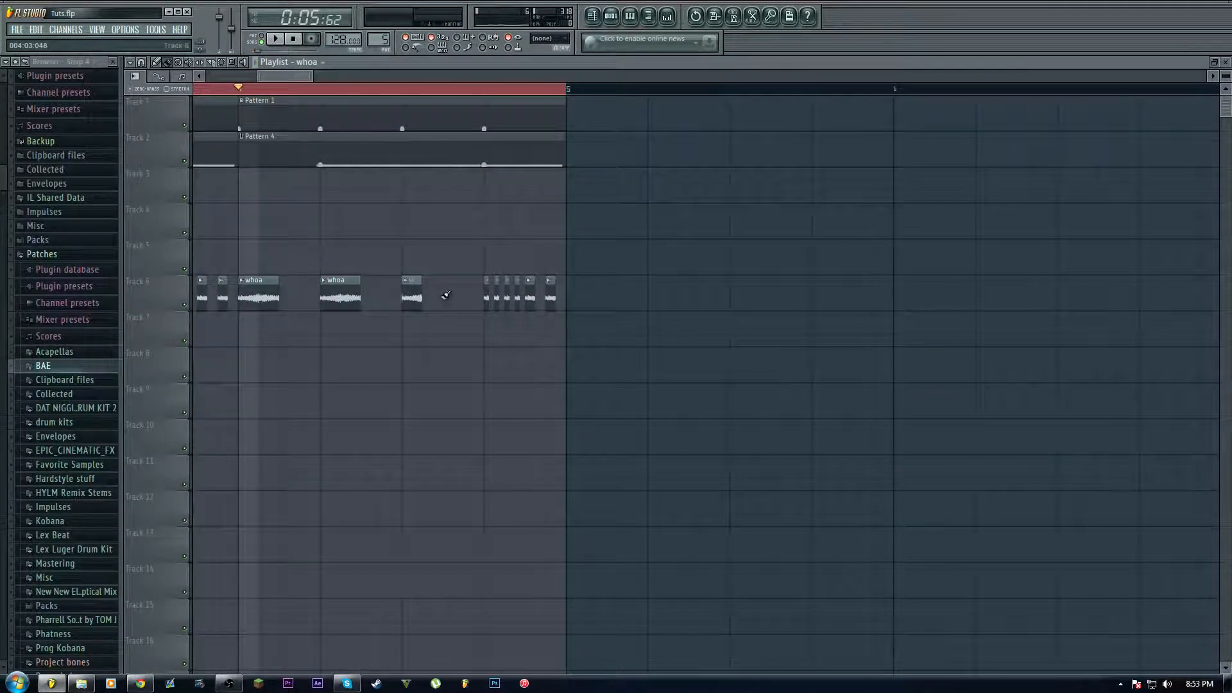
{"action": "left_click", "coordinate": [446, 294]}
{"action": "key", "text": "space"}
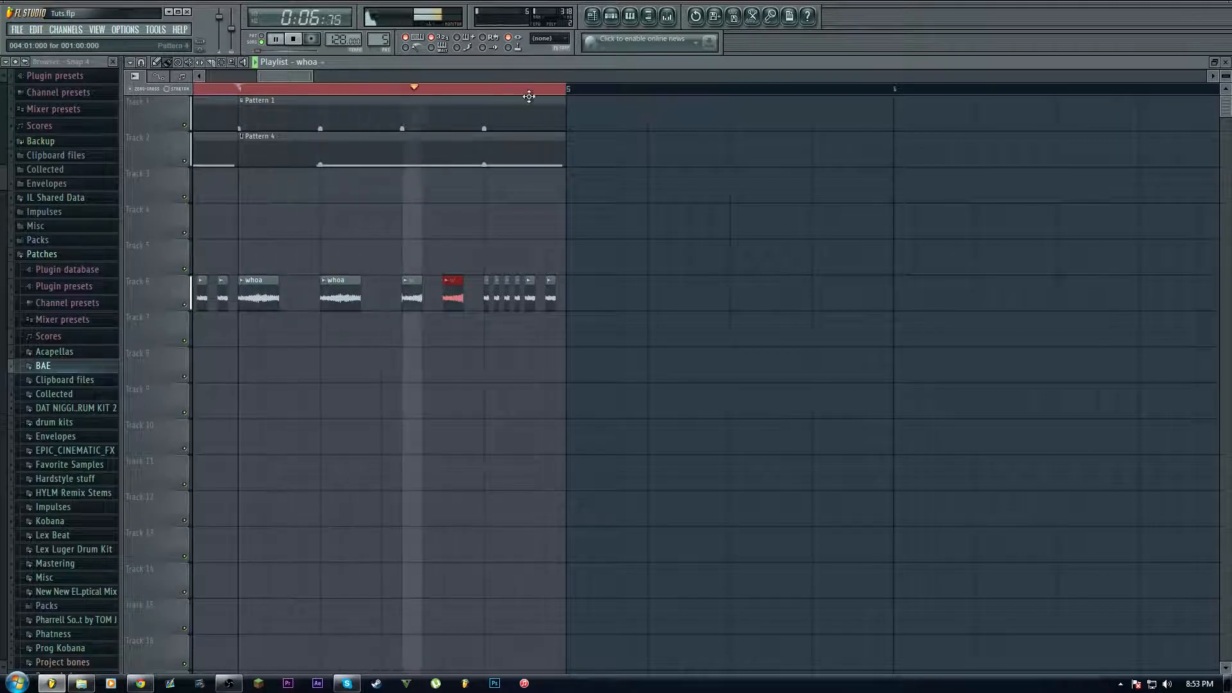
{"action": "key", "text": "space"}
Step: Make the first 12-tick whoa slice in bar 4's beat 4 unique and lower its time-stretching pitch
{"action": "scroll", "coordinate": [508, 99], "scroll_direction": "up", "scroll_amount": 4}
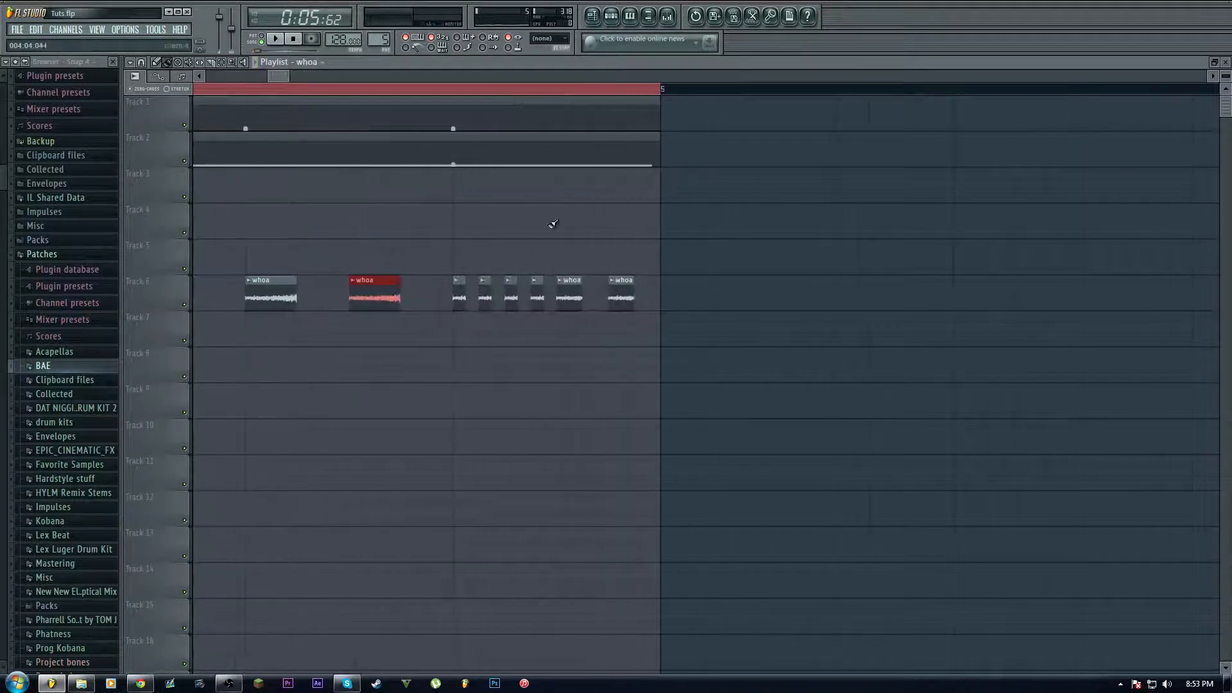
{"action": "left_click", "coordinate": [561, 282]}
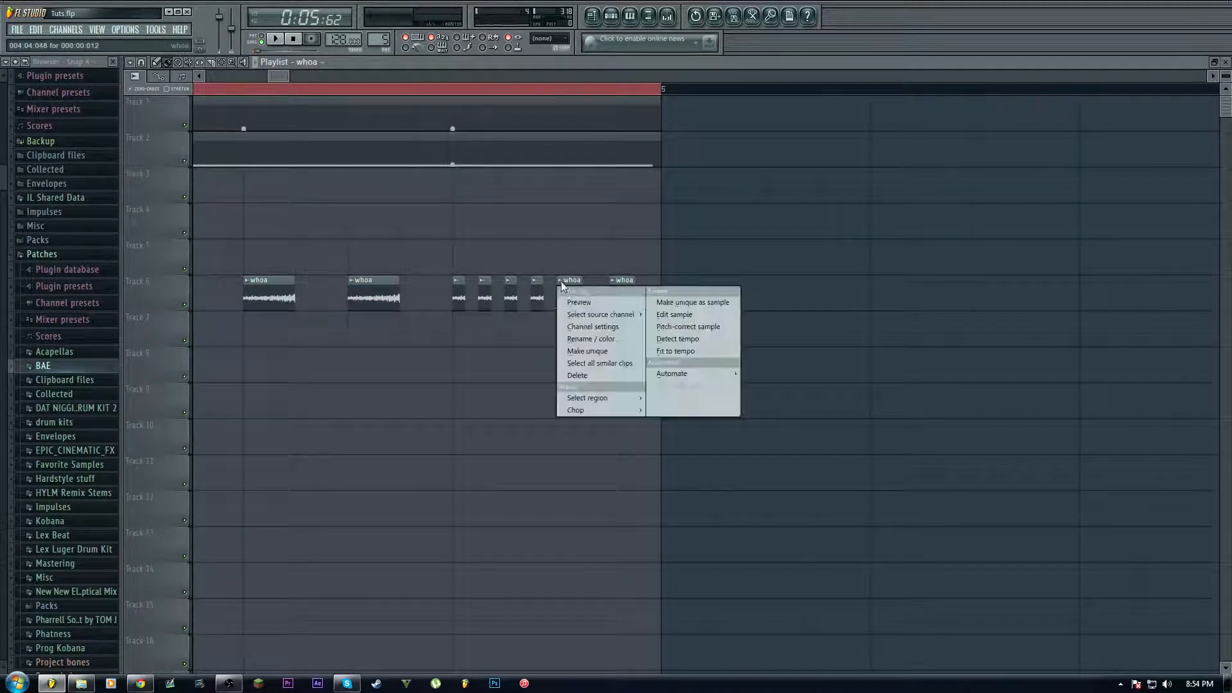
{"action": "left_click", "coordinate": [586, 351]}
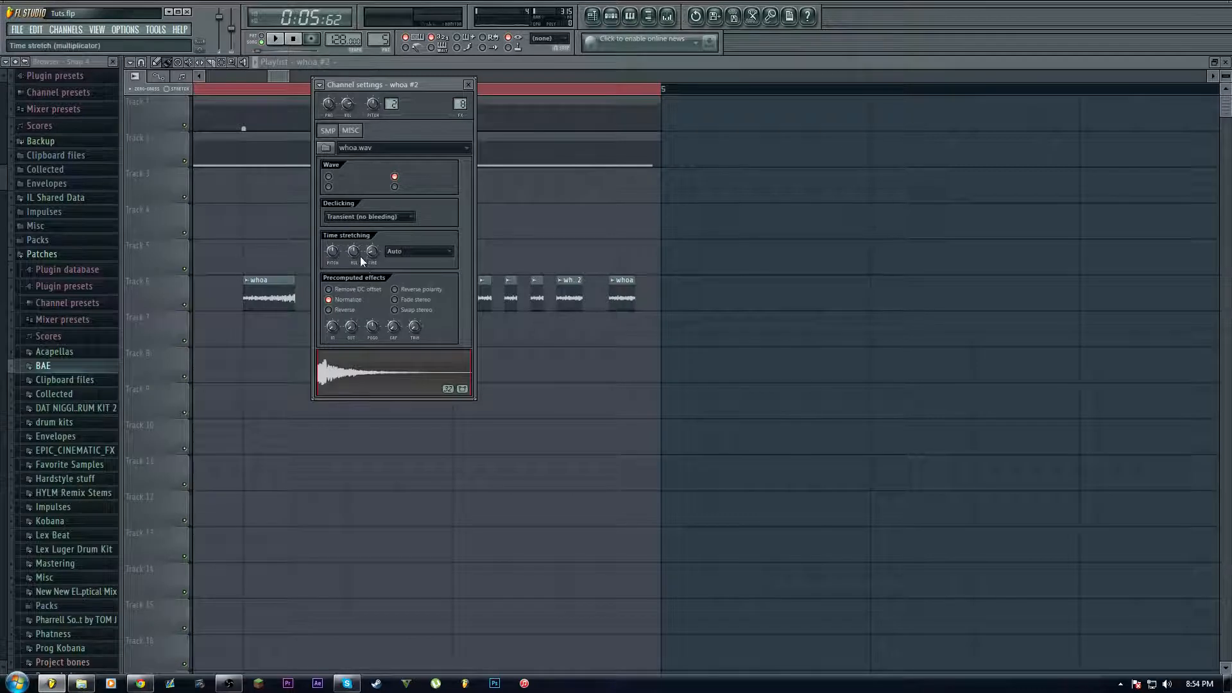
{"action": "left_click_drag", "start_coordinate": [331, 252], "coordinate": [331, 262]}
{"action": "left_click", "coordinate": [468, 85]}
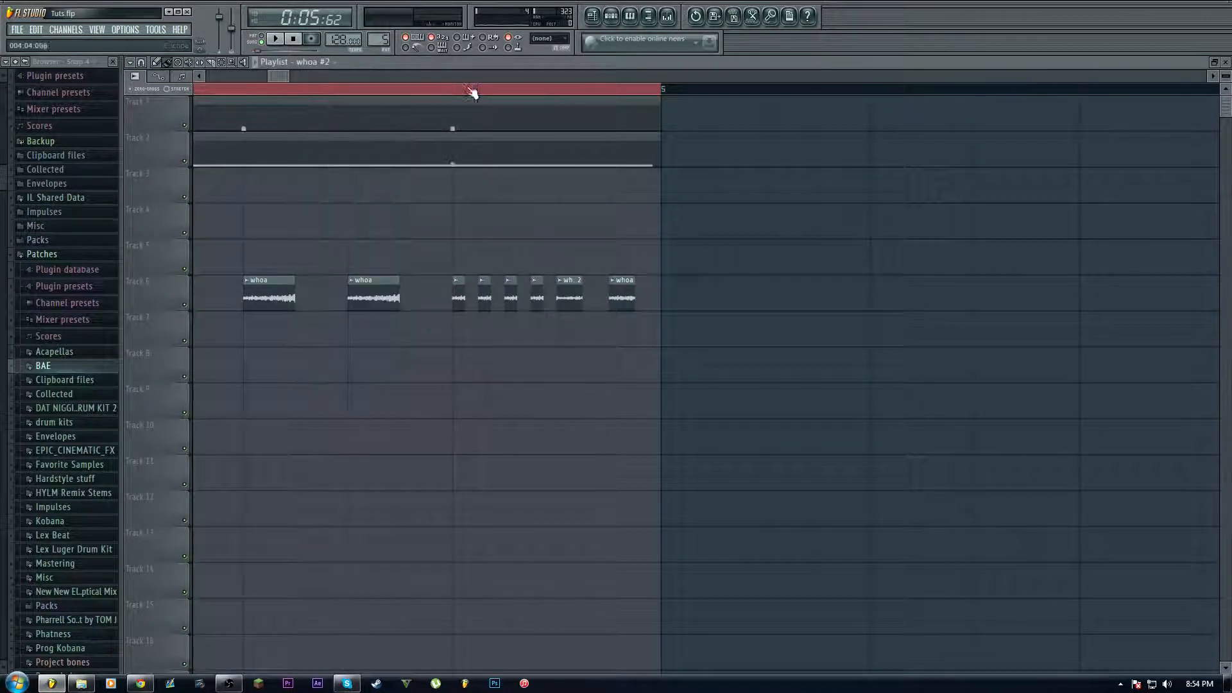
Step: Replace bar 4's last 12-tick slice with the pitched-down whoa #2 slice and play the song
{"action": "left_click", "coordinate": [613, 294]}
{"action": "key", "text": "space"}
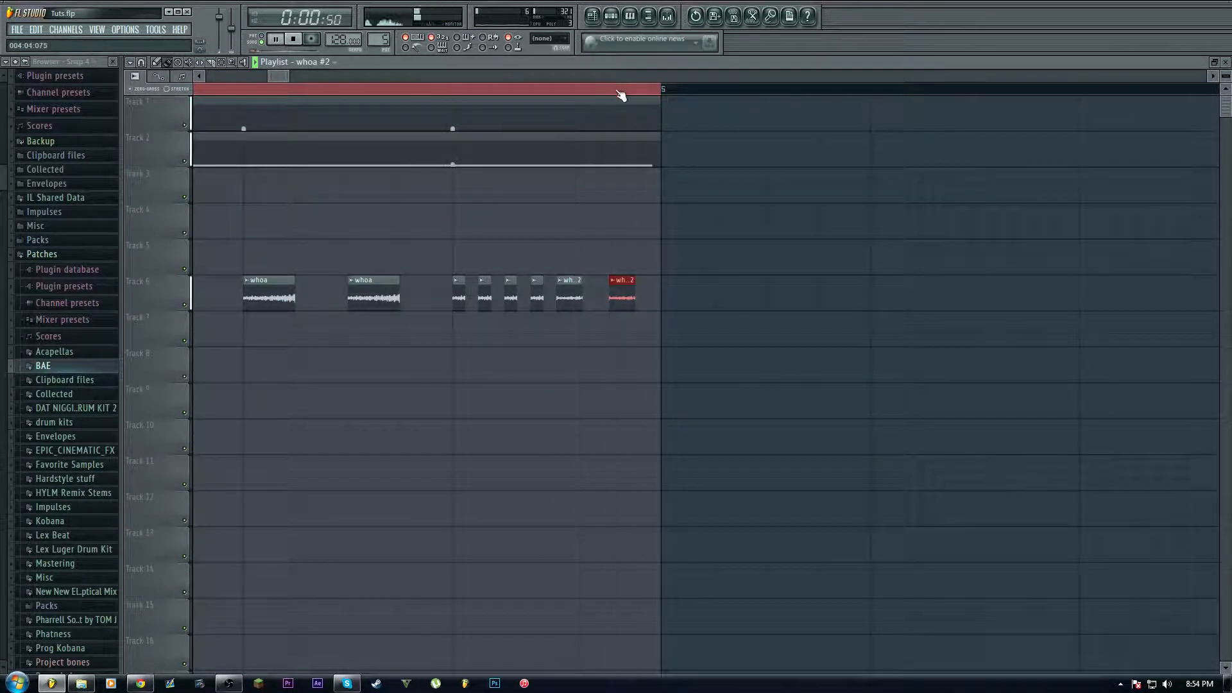
Step: Listen through the four-bar whoa stutter, stop playback and look over the whoa track in the mixer
{"action": "scroll", "coordinate": [621, 95], "scroll_direction": "down", "scroll_amount": 2}
{"action": "scroll", "coordinate": [620, 95], "scroll_direction": "down", "scroll_amount": 3}
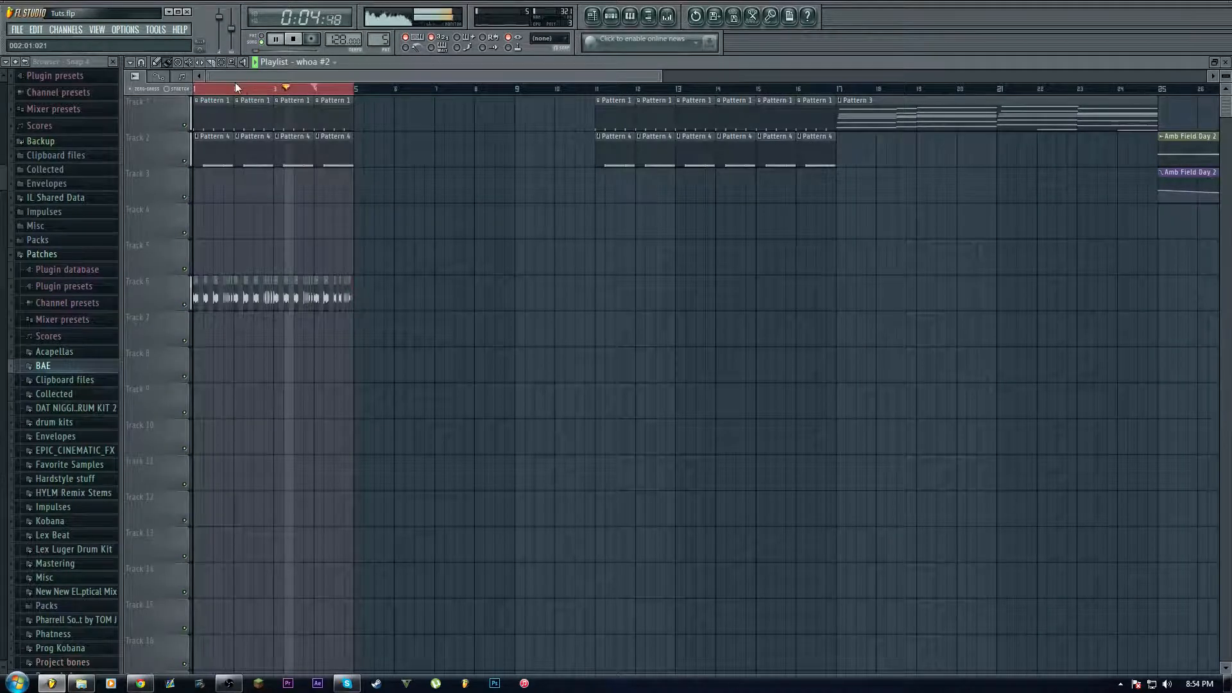
{"action": "scroll", "coordinate": [237, 93], "scroll_direction": "up", "scroll_amount": 2}
{"action": "scroll", "coordinate": [257, 94], "scroll_direction": "up", "scroll_amount": 1}
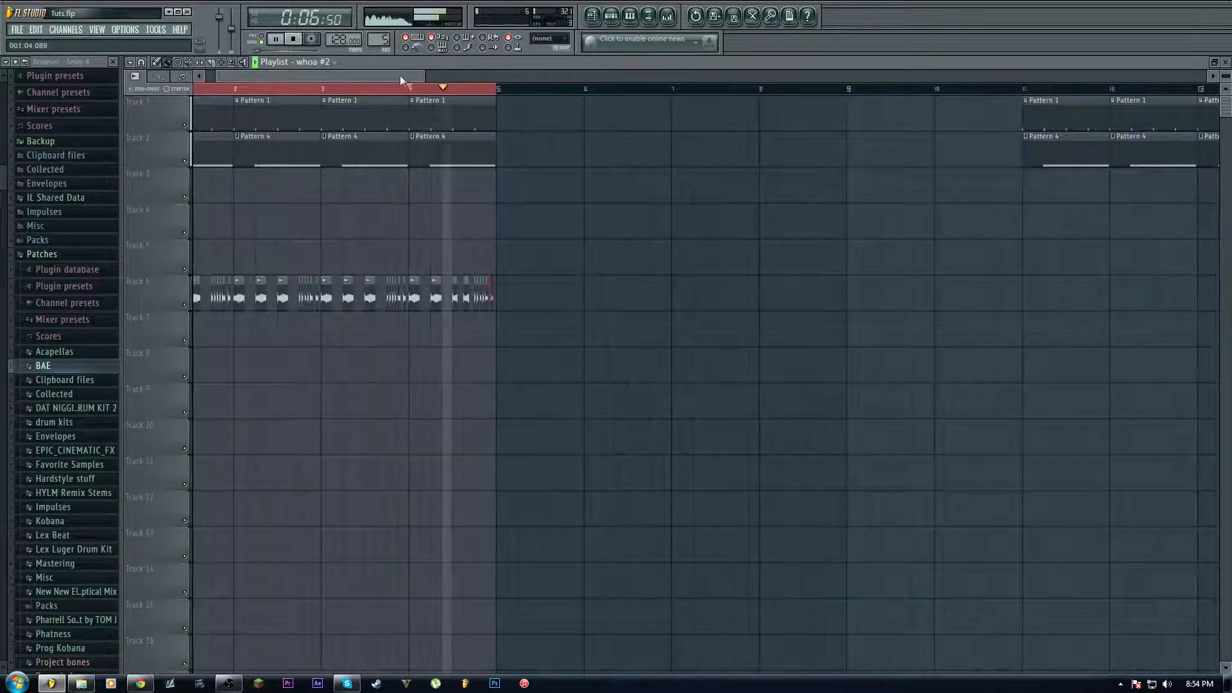
{"action": "scroll", "coordinate": [350, 96], "scroll_direction": "up", "scroll_amount": 1}
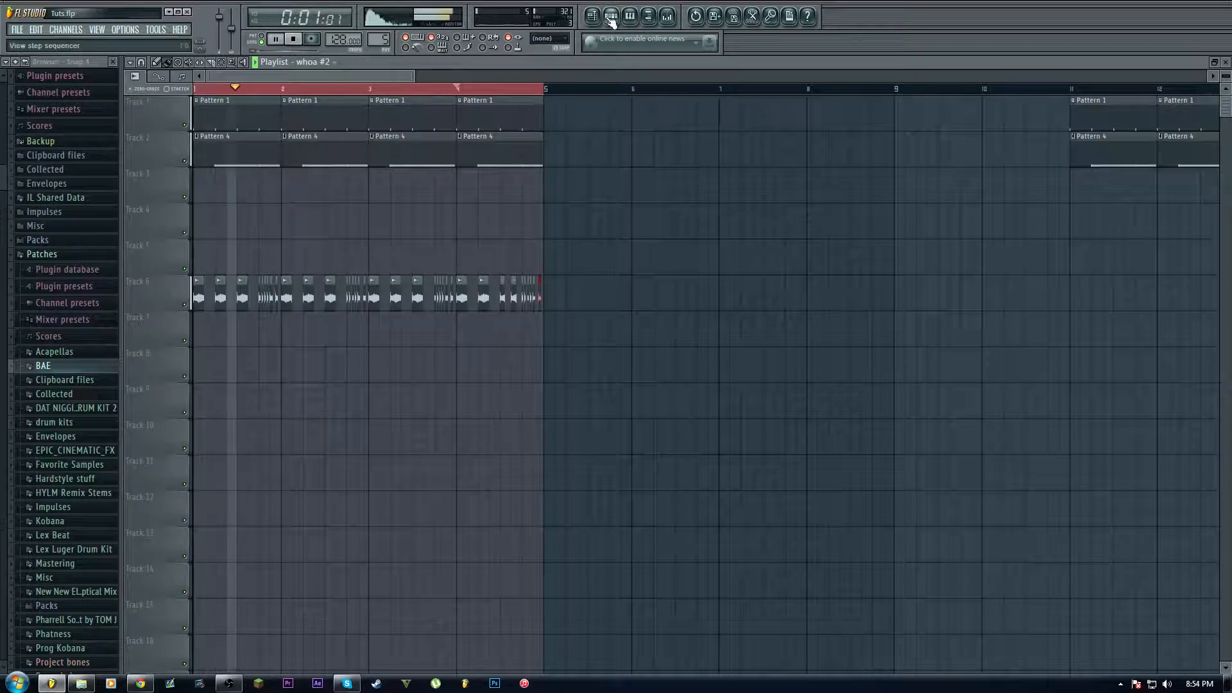
{"action": "left_click", "coordinate": [668, 26]}
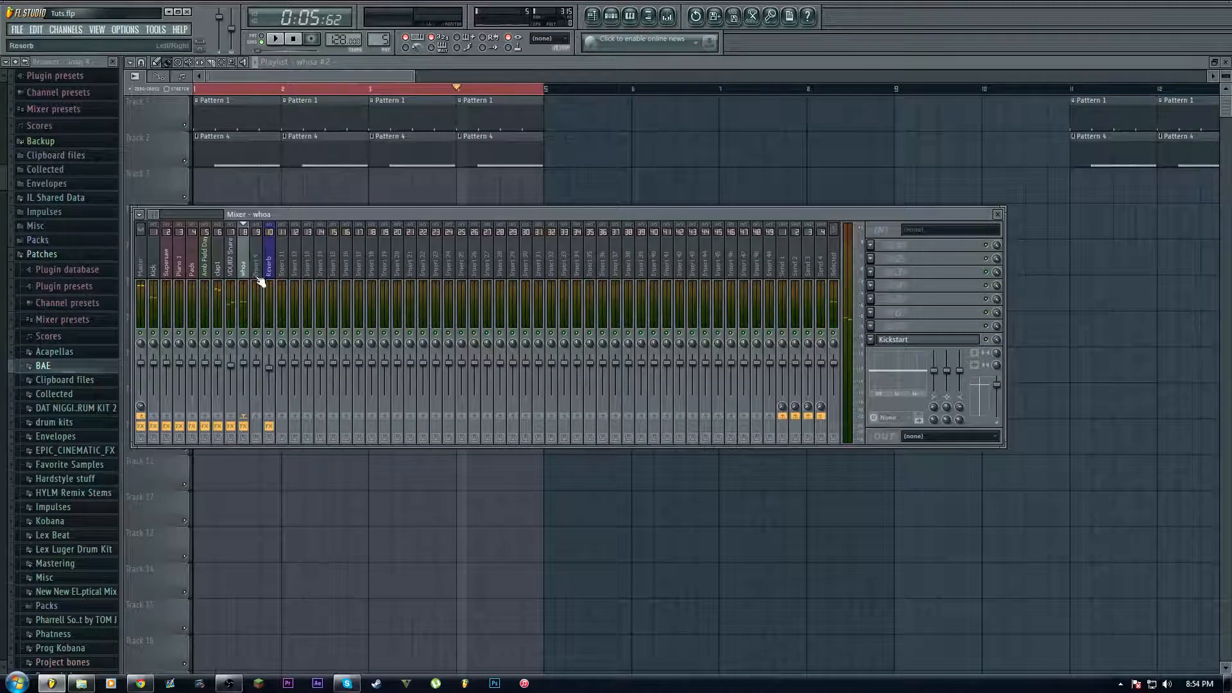
{"action": "key", "text": "space"}
{"action": "left_click", "coordinate": [998, 214]}
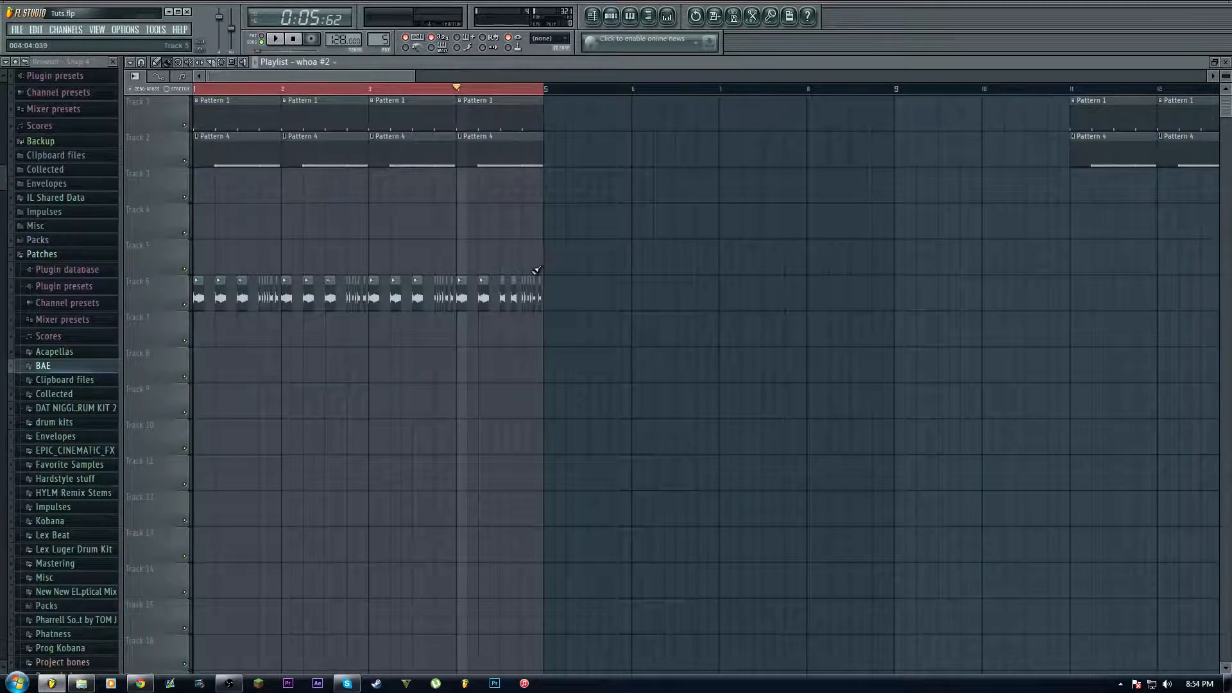
Step: Inspect the whoa #2 sample's channel settings from the channel rack and close both windows
{"action": "left_click", "coordinate": [621, 16]}
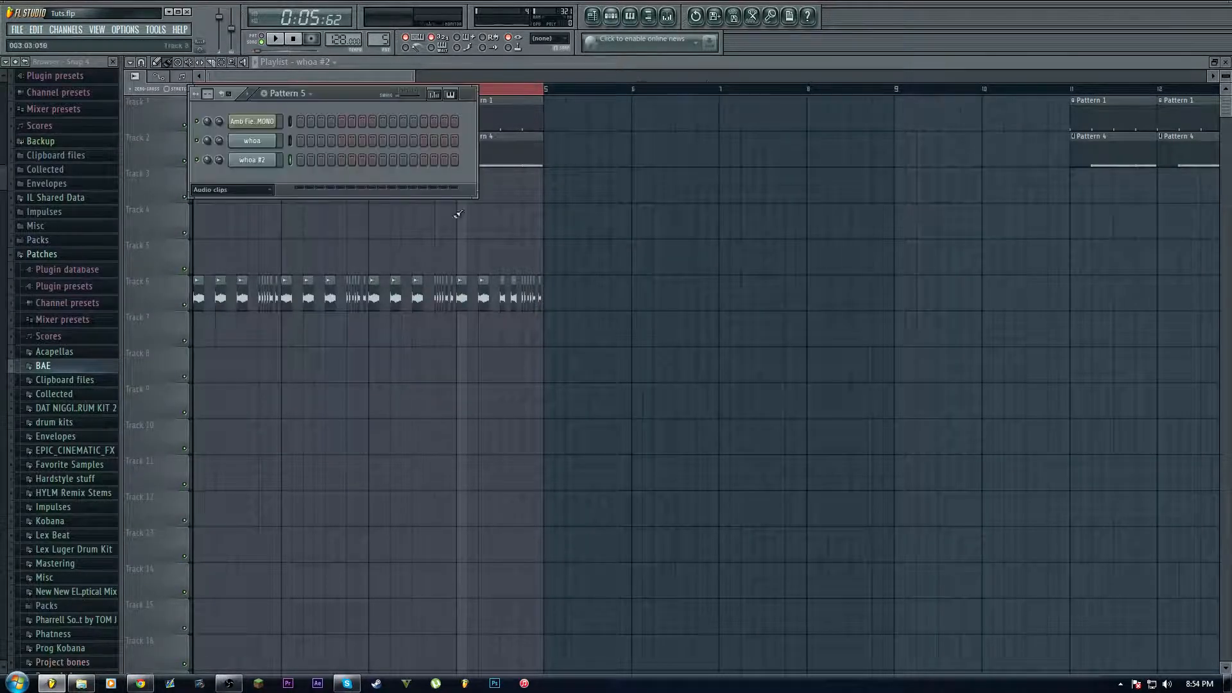
{"action": "left_click", "coordinate": [268, 168]}
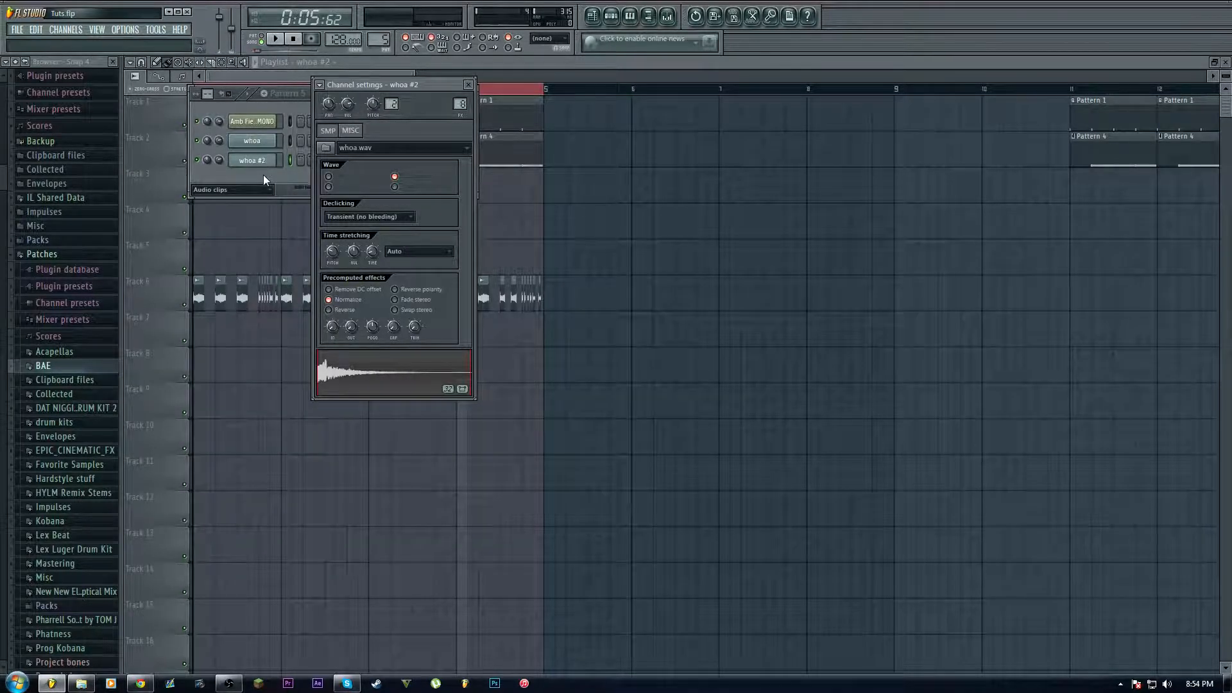
{"action": "left_click", "coordinate": [468, 85]}
{"action": "left_click", "coordinate": [477, 67]}
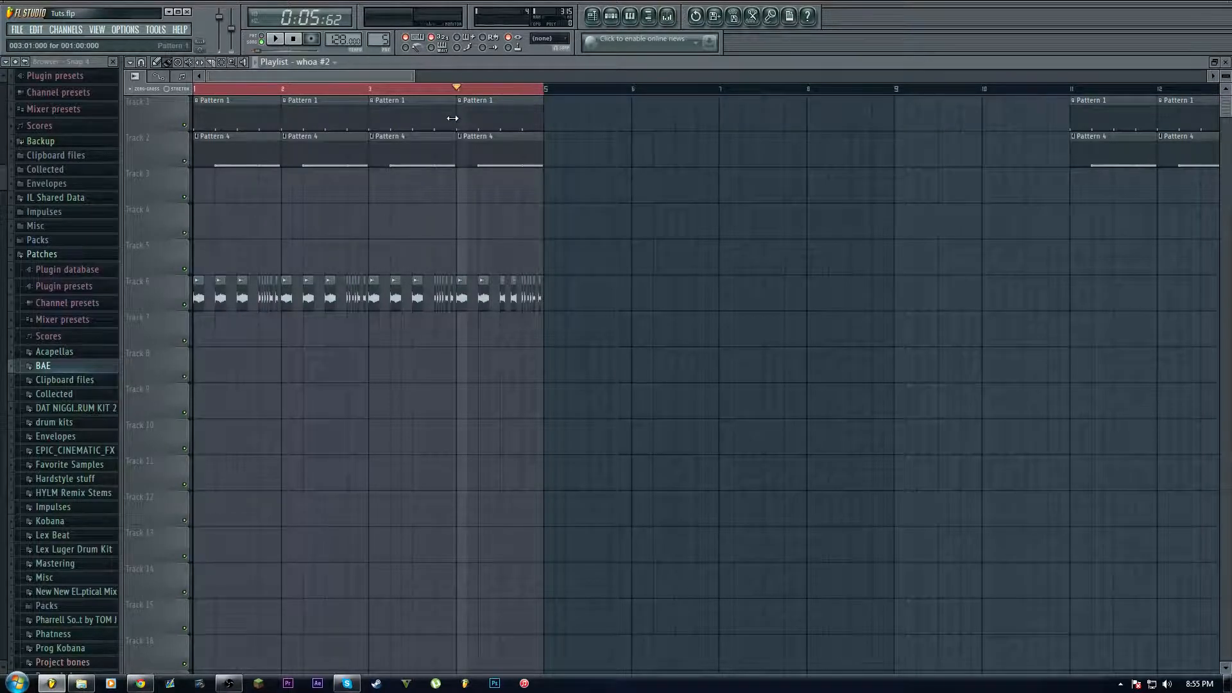
Step: Look over the full playlist arrangement and collapse the Patches folder in the browser
{"action": "scroll", "coordinate": [457, 90], "scroll_direction": "down", "scroll_amount": 3}
{"action": "scroll", "coordinate": [457, 90], "scroll_direction": "down", "scroll_amount": 2}
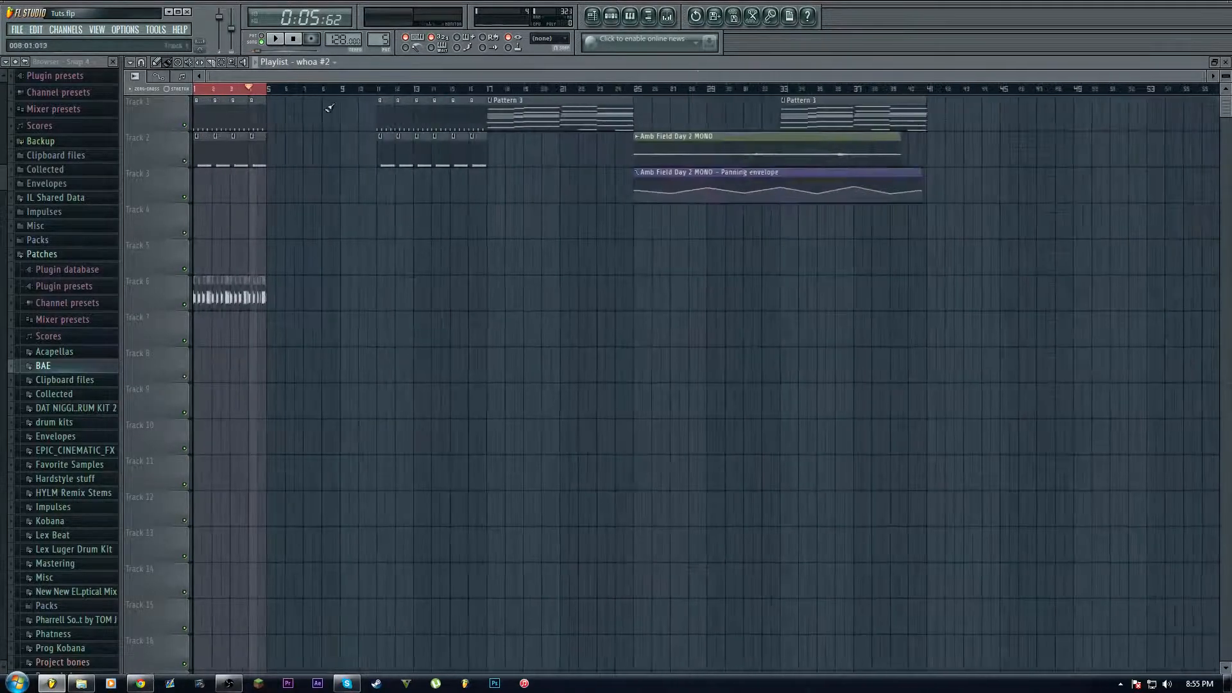
{"action": "scroll", "coordinate": [234, 92], "scroll_direction": "up", "scroll_amount": 4}
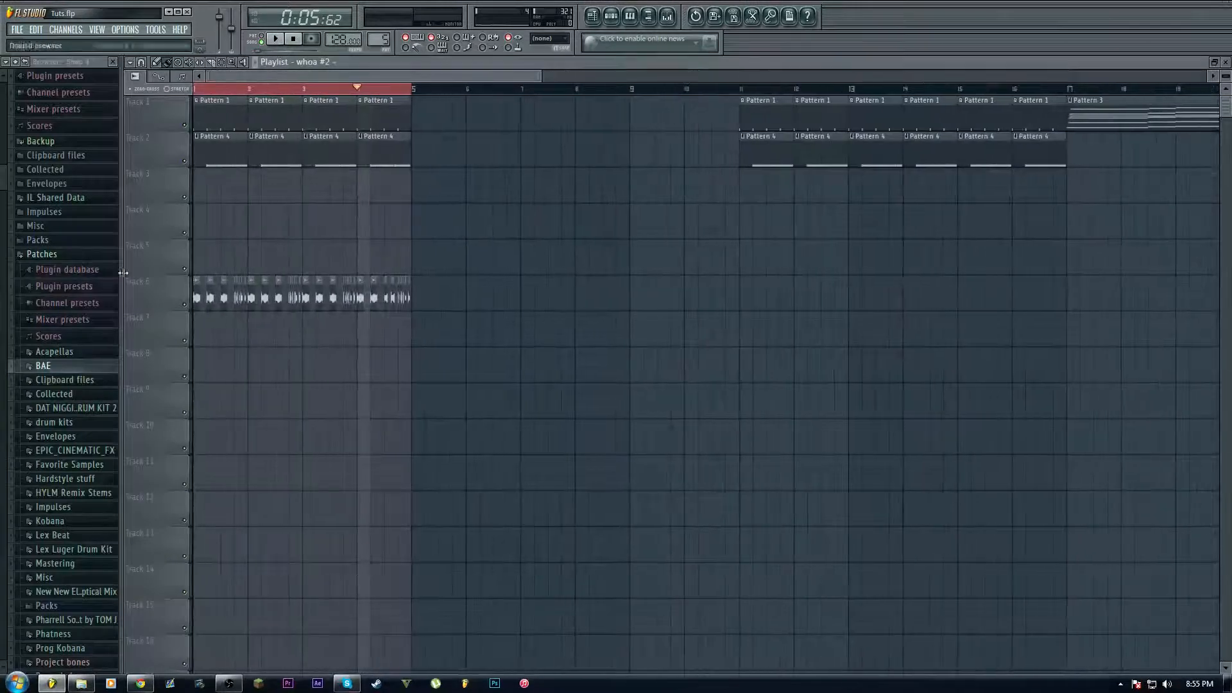
{"action": "left_click", "coordinate": [41, 255]}
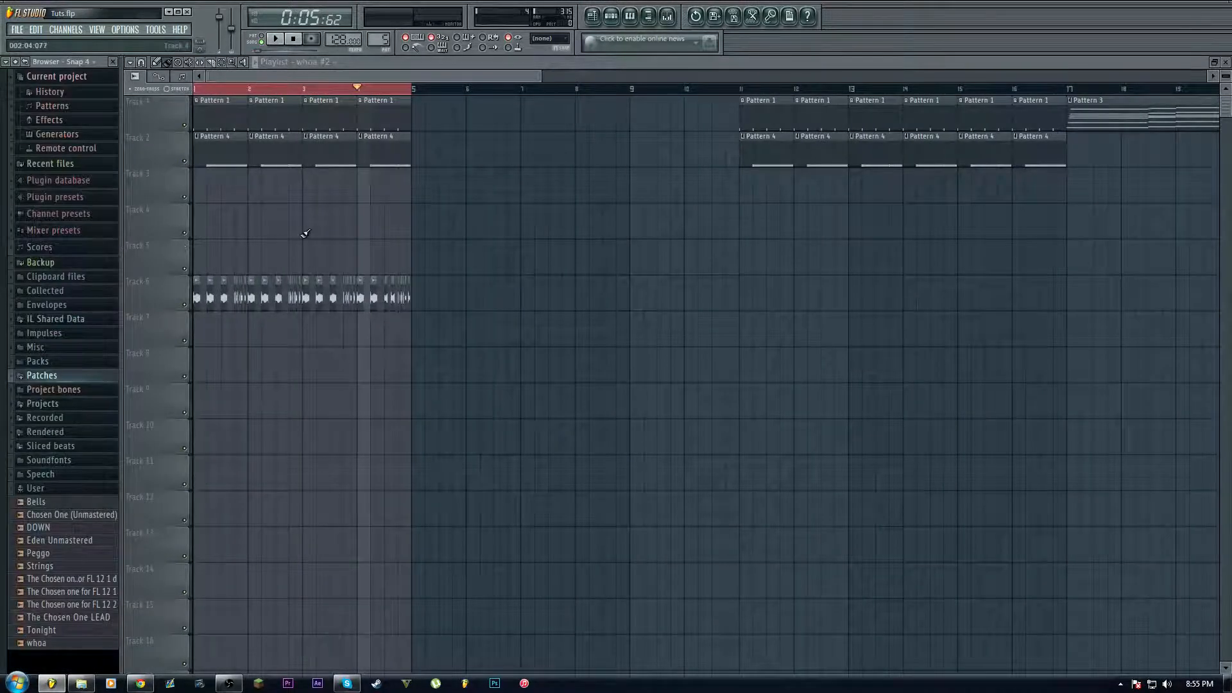